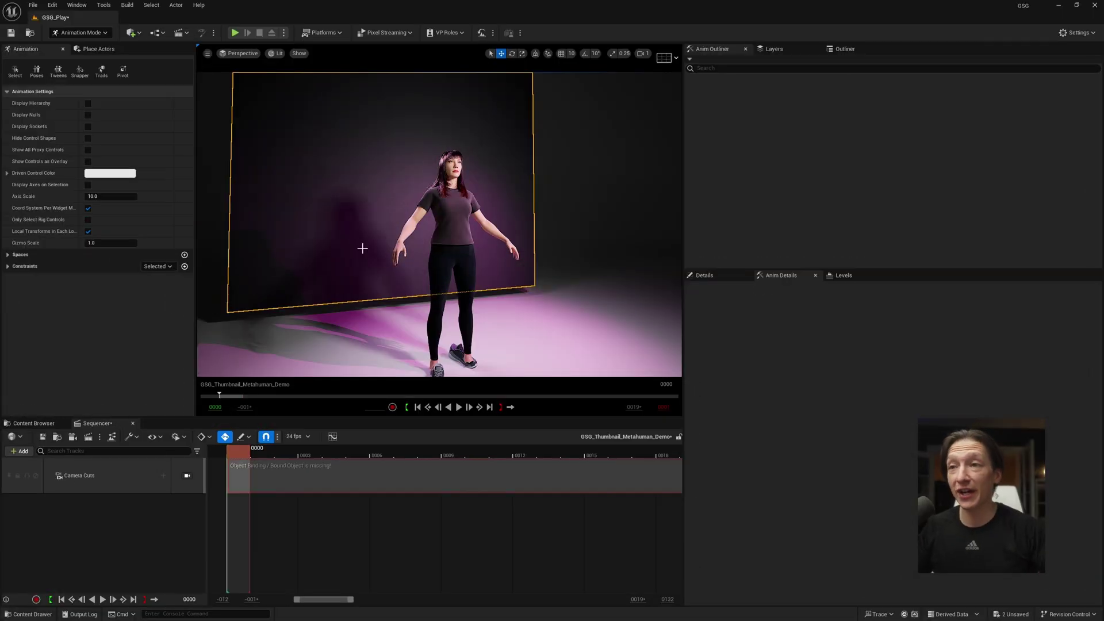
# Step: Inspect the MetaHuman and the surrounding lit backdrop stage in the viewport
pyautogui.click(464, 235)
pyautogui.moveTo(432, 184); pyautogui.dragTo(322, 183, button='right')
pyautogui.click(374, 252)
pyautogui.moveTo(375, 253); pyautogui.dragTo(396, 253, button='right')
pyautogui.click(518, 246)
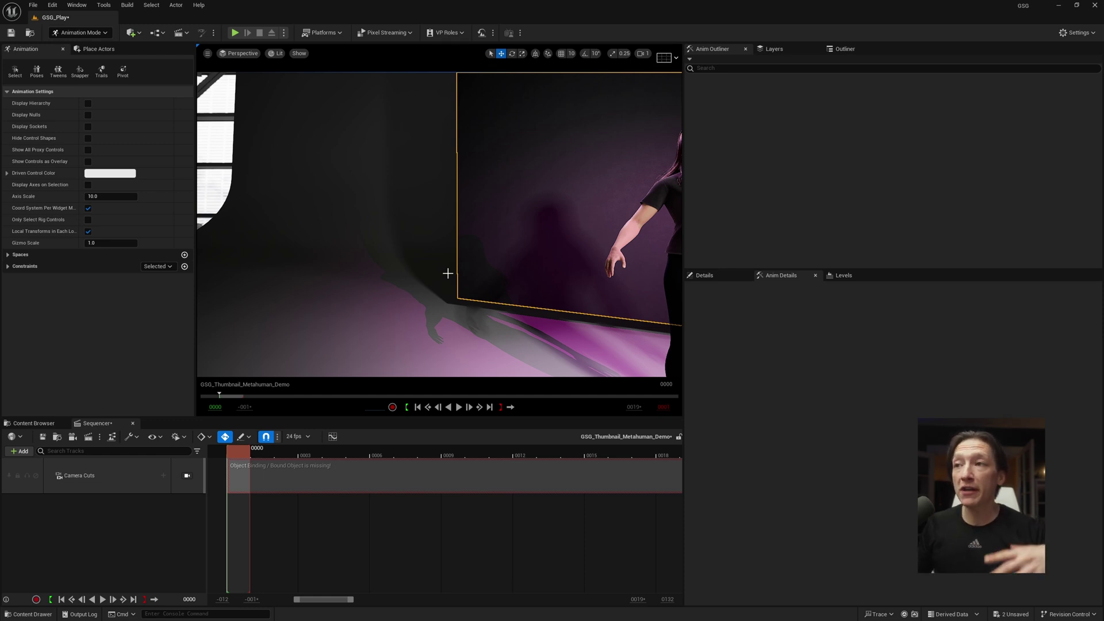
pyautogui.moveTo(517, 246); pyautogui.dragTo(633, 248, button='right')
# Step: View the posed figure in the GSG_Thumbnail_001 sequence and return to the GSG_Thumbnail_Metahuman_Demo sequence
pyautogui.click(34, 422)
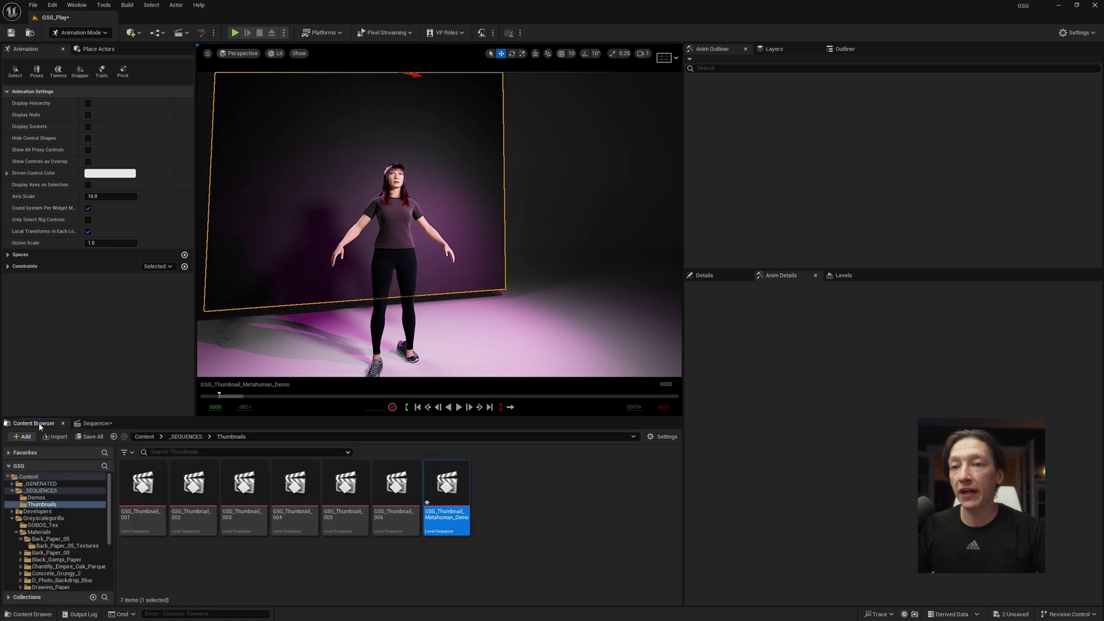
pyautogui.doubleClick(153, 492)
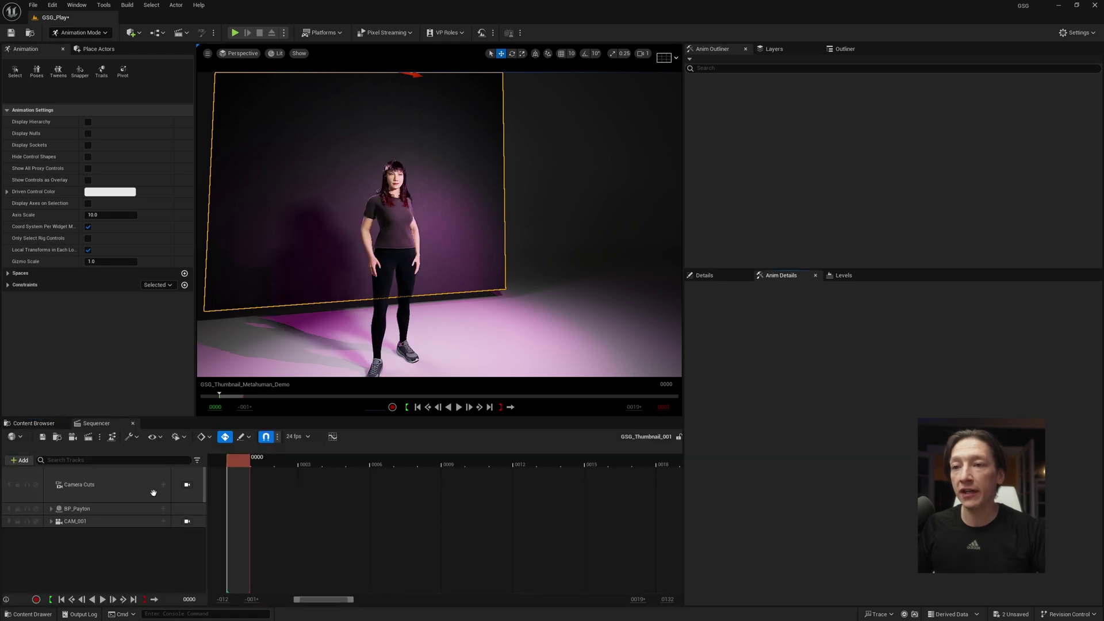
pyautogui.moveTo(440, 224)
pyautogui.mouseDown(button='right')
pyautogui.moveTo(472, 225)
pyautogui.moveTo(374, 224)
pyautogui.moveTo(426, 224)
pyautogui.mouseUp(button='right')
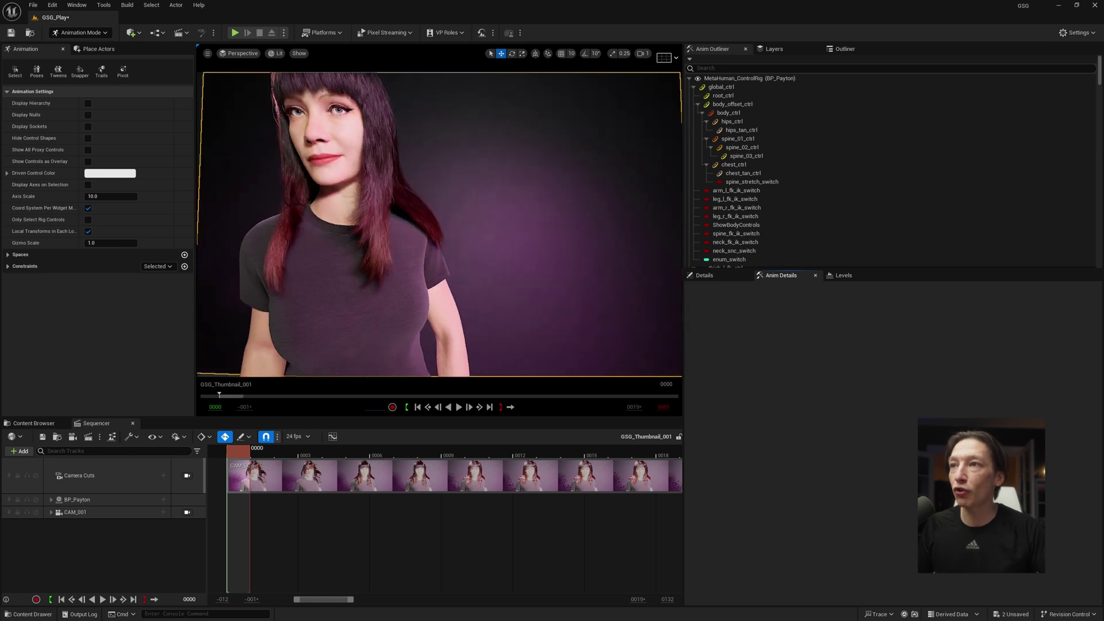
pyautogui.click(40, 423)
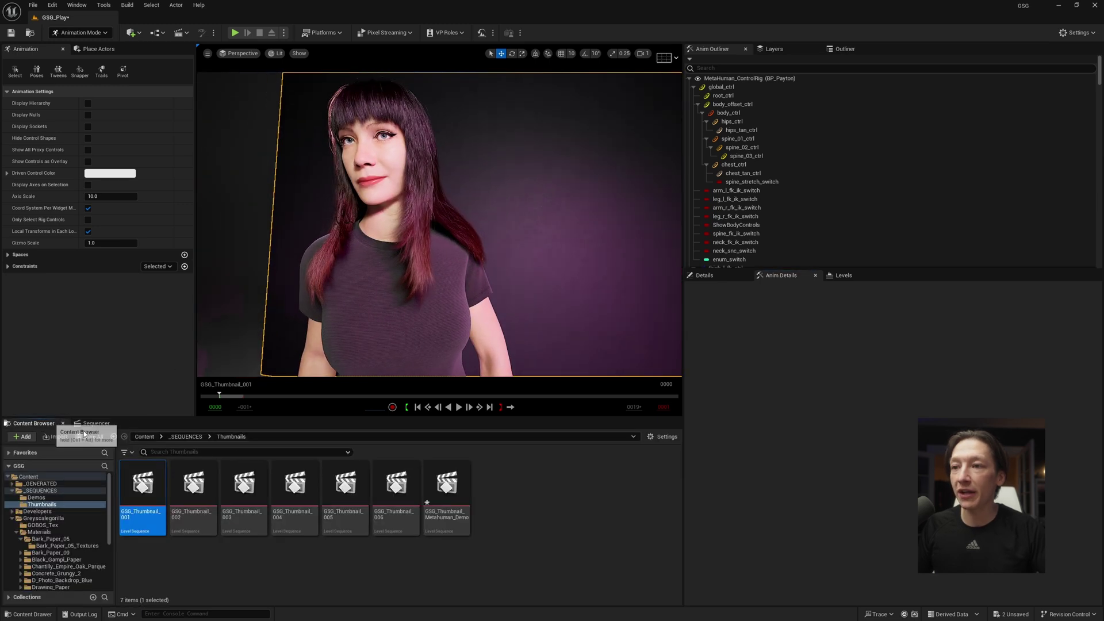
pyautogui.doubleClick(446, 486)
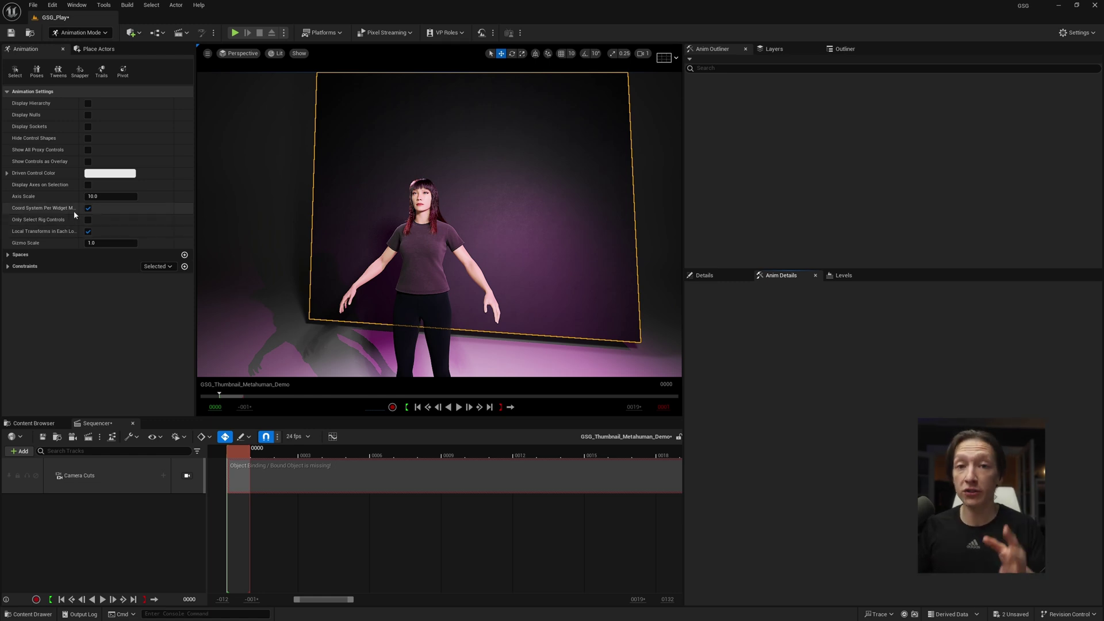
# Step: Open Quixel Bridge, browse the MetaHuman presets and personal MetaHumans, and view the details of the Danielle preset
pyautogui.click(131, 33)
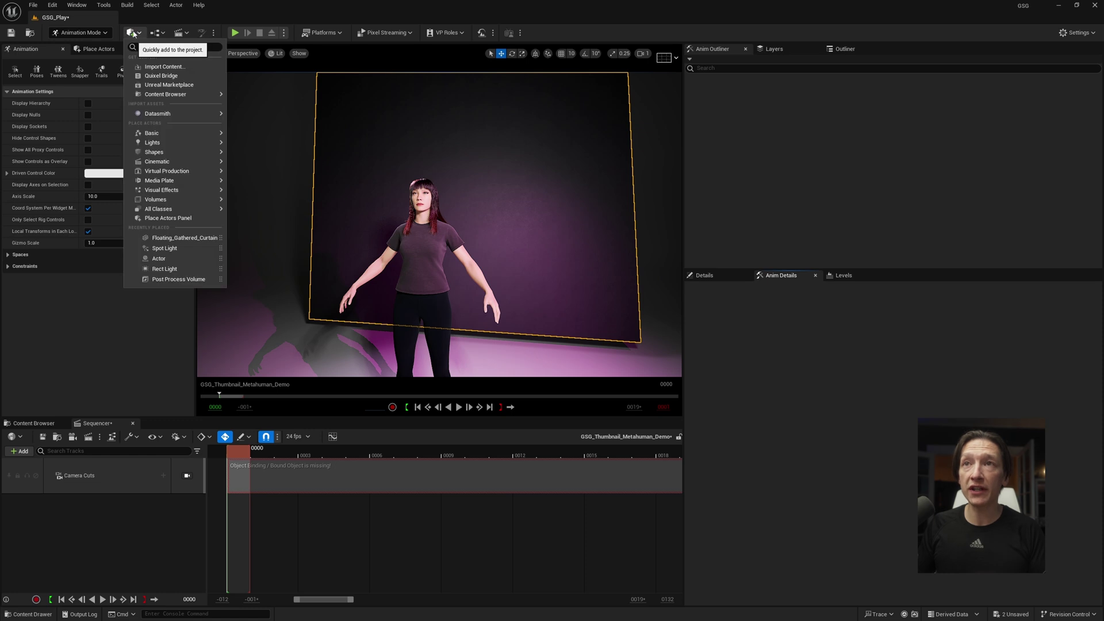
pyautogui.click(158, 77)
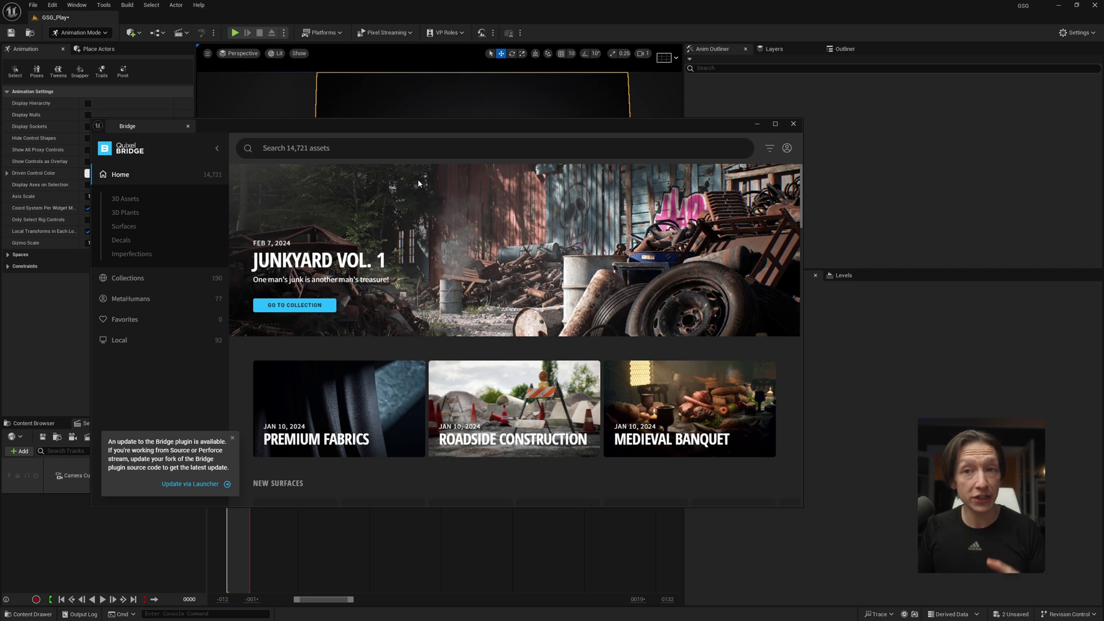
pyautogui.click(144, 303)
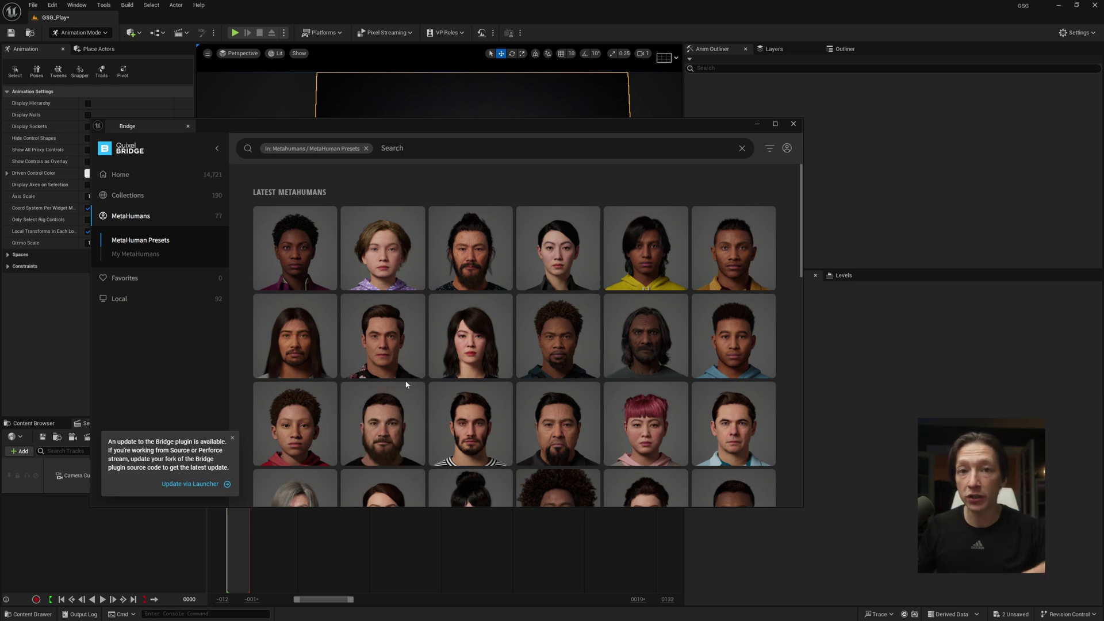
pyautogui.click(145, 254)
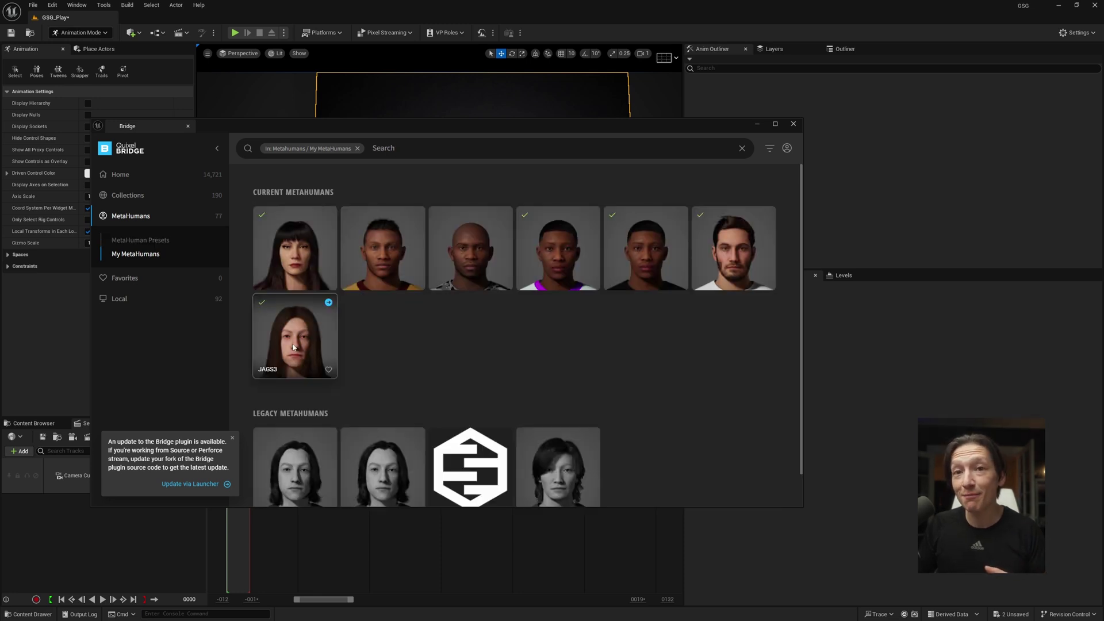
pyautogui.click(140, 240)
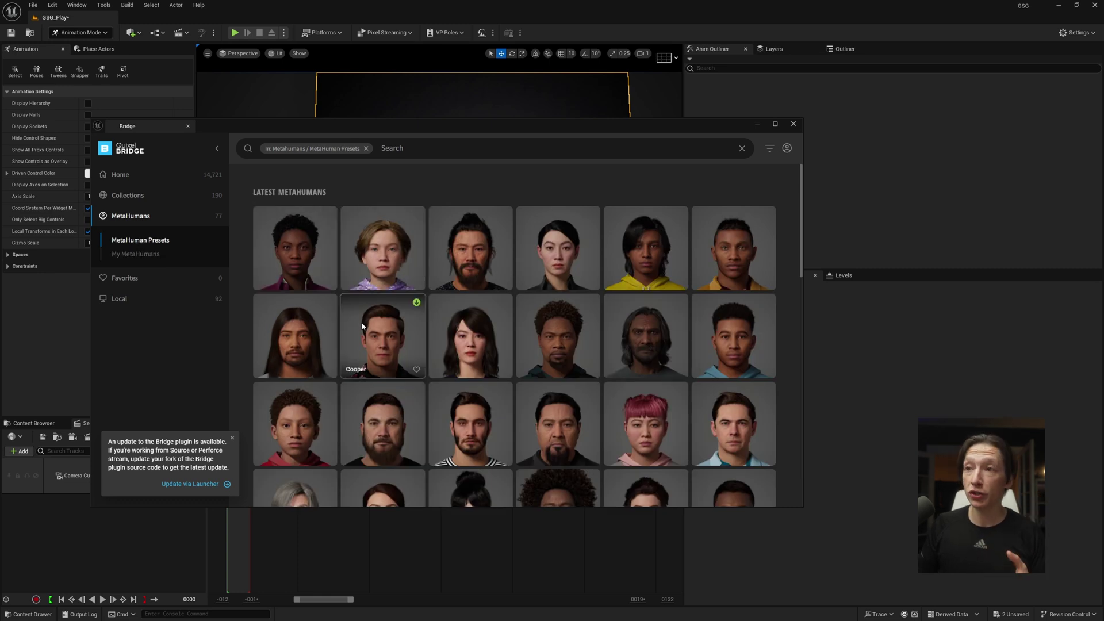
pyautogui.click(456, 332)
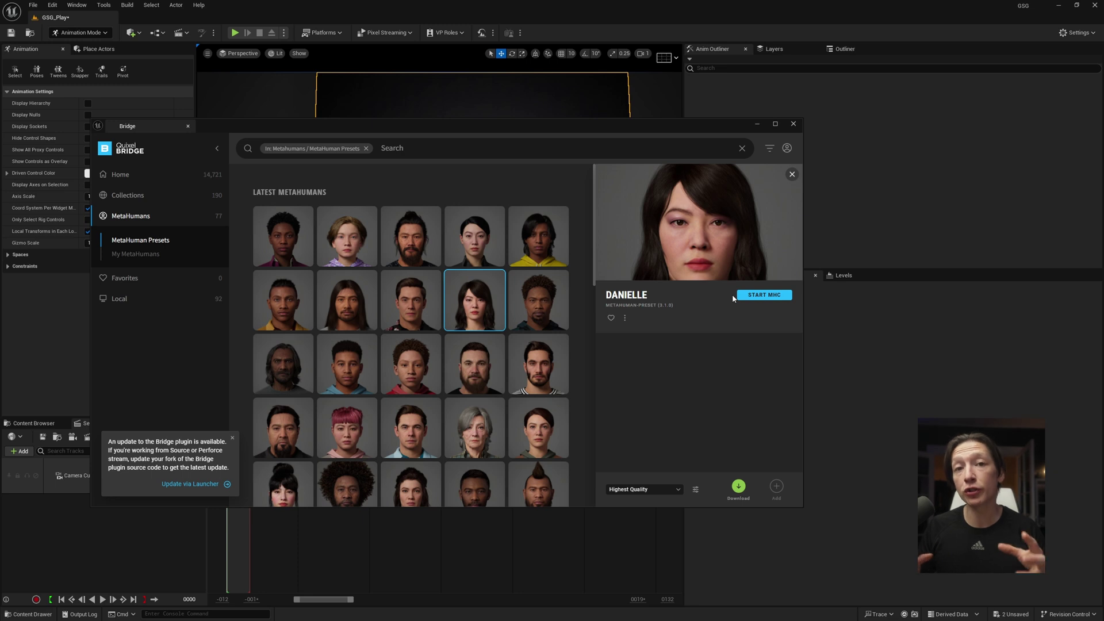
# Step: View the Payton character among the personal MetaHumans and close Bridge
pyautogui.click(144, 261)
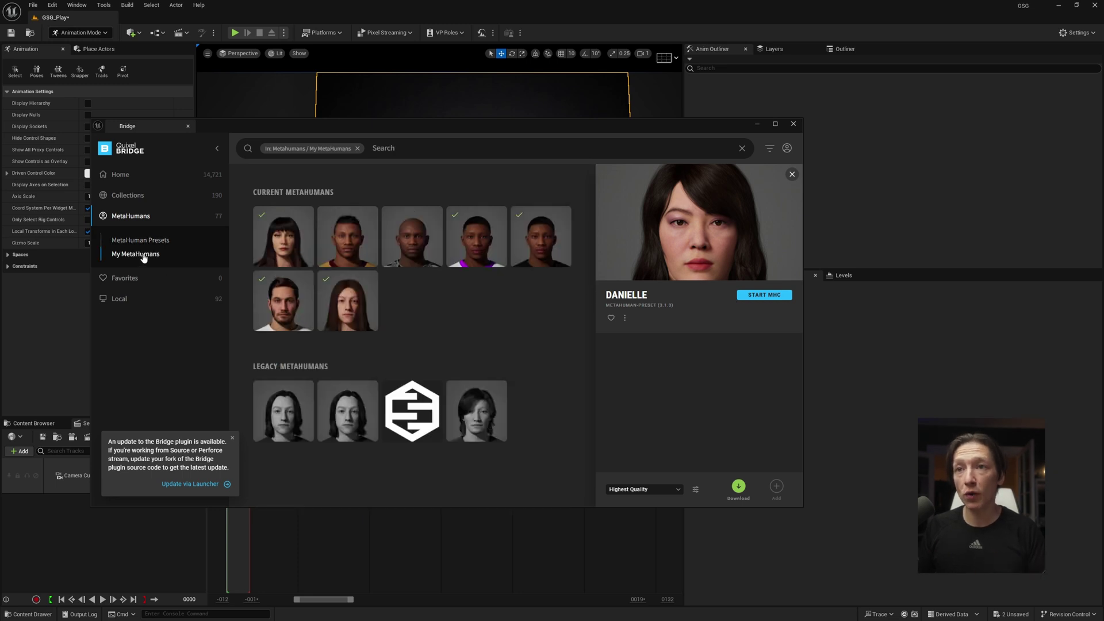
pyautogui.click(281, 248)
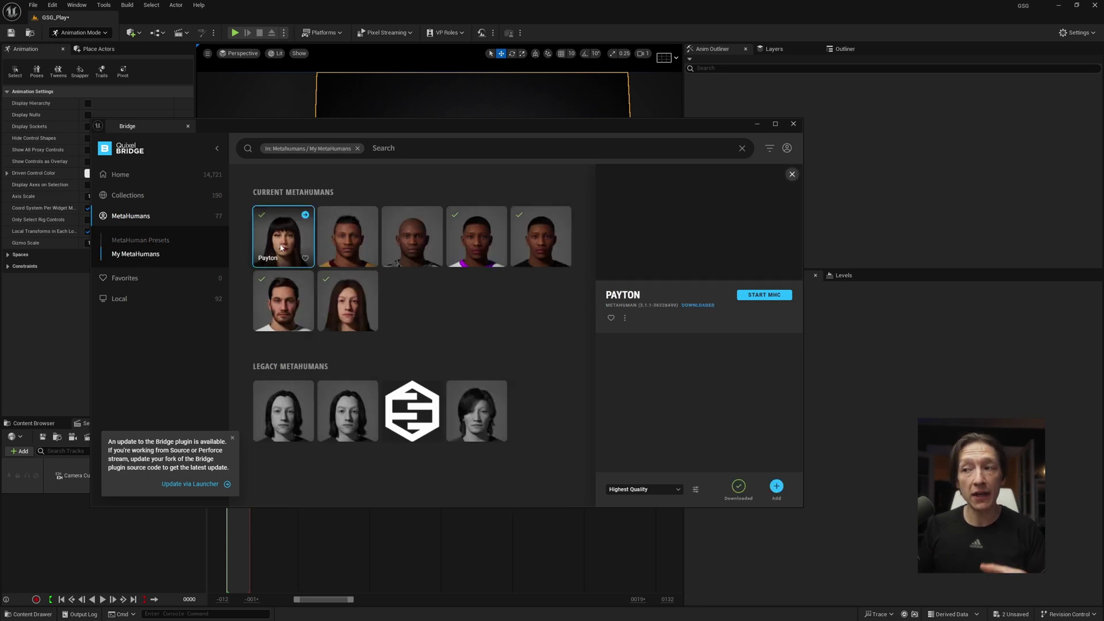
pyautogui.click(792, 125)
# Step: Open the project's MetaHumans/Payton content folder, which holds the BP_Payton blueprint
pyautogui.click(34, 424)
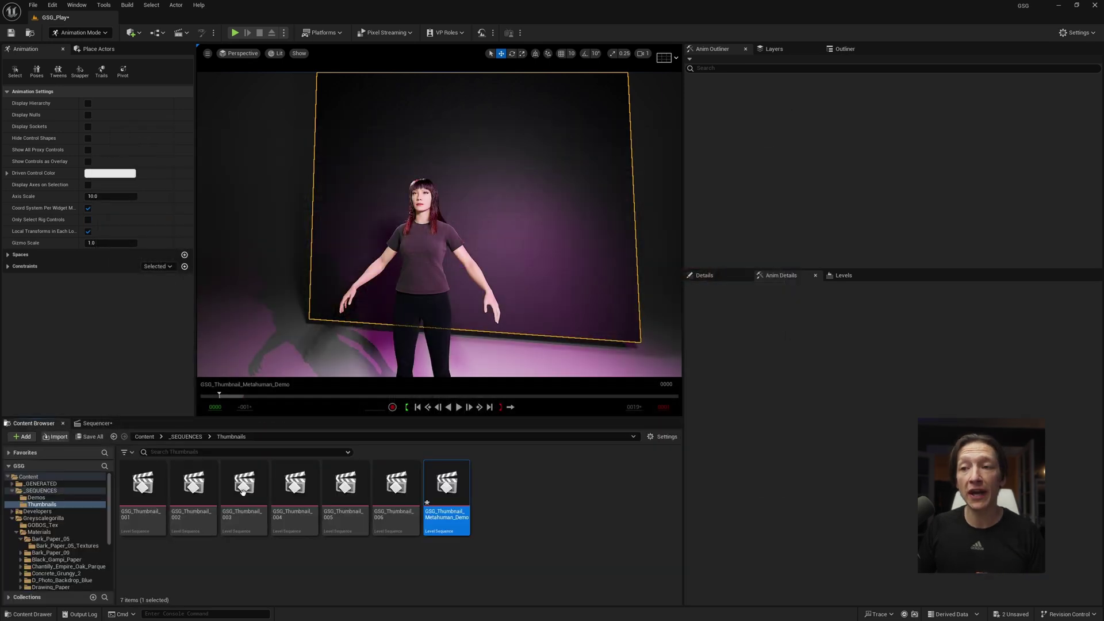
pyautogui.click(12, 519)
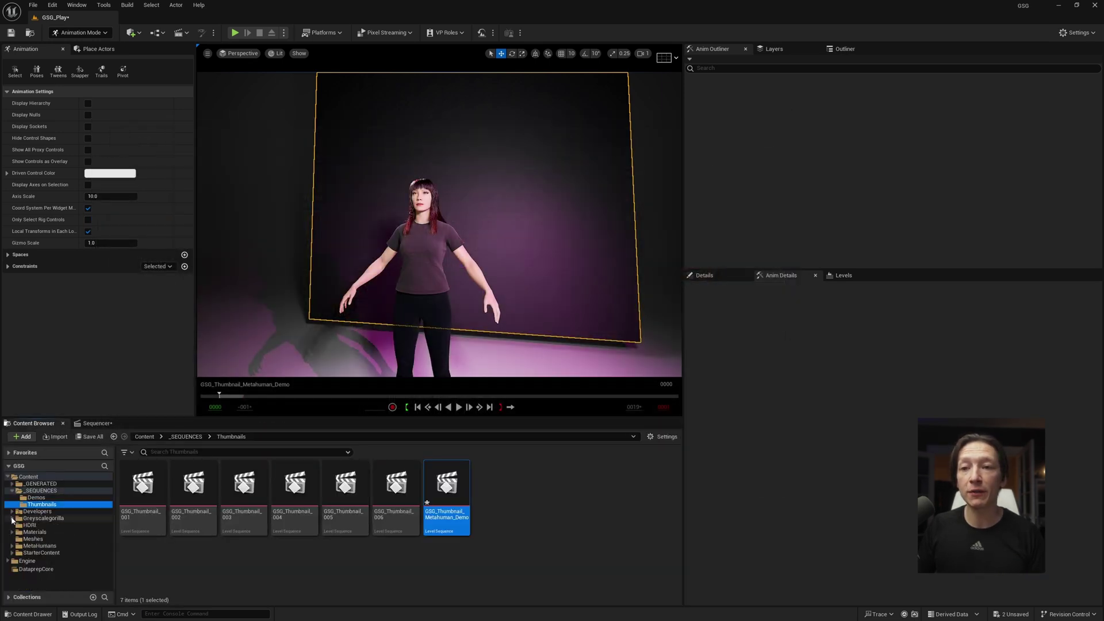
pyautogui.click(37, 547)
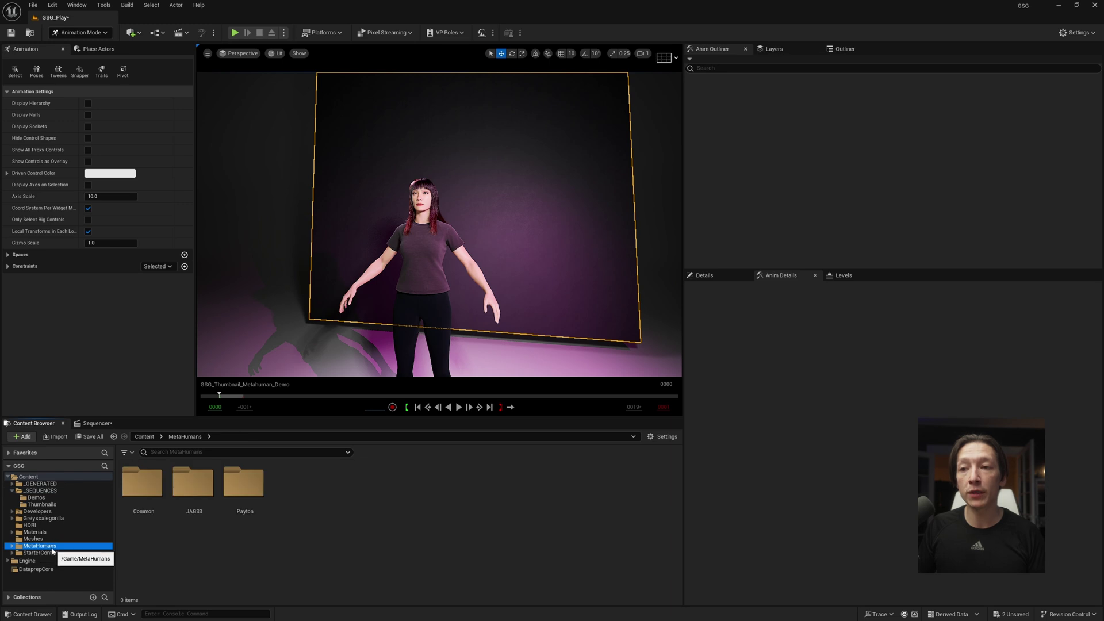
pyautogui.click(254, 490)
pyautogui.doubleClick(254, 490)
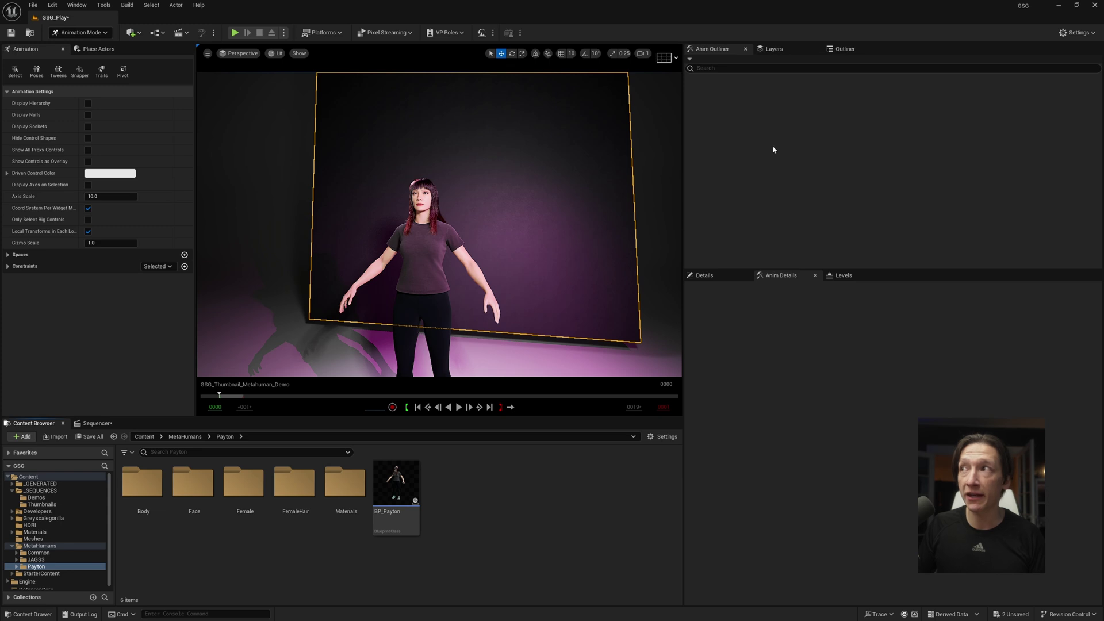
# Step: Switch the editor to Selection mode and select the BP_Payton actor in the scene
pyautogui.click(86, 33)
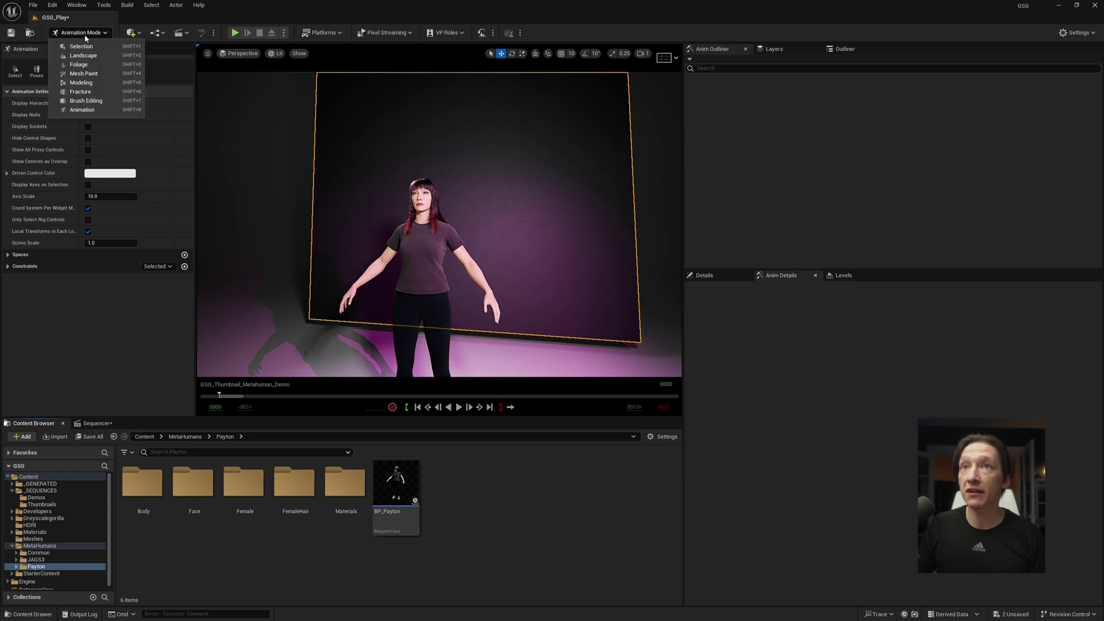
pyautogui.click(81, 46)
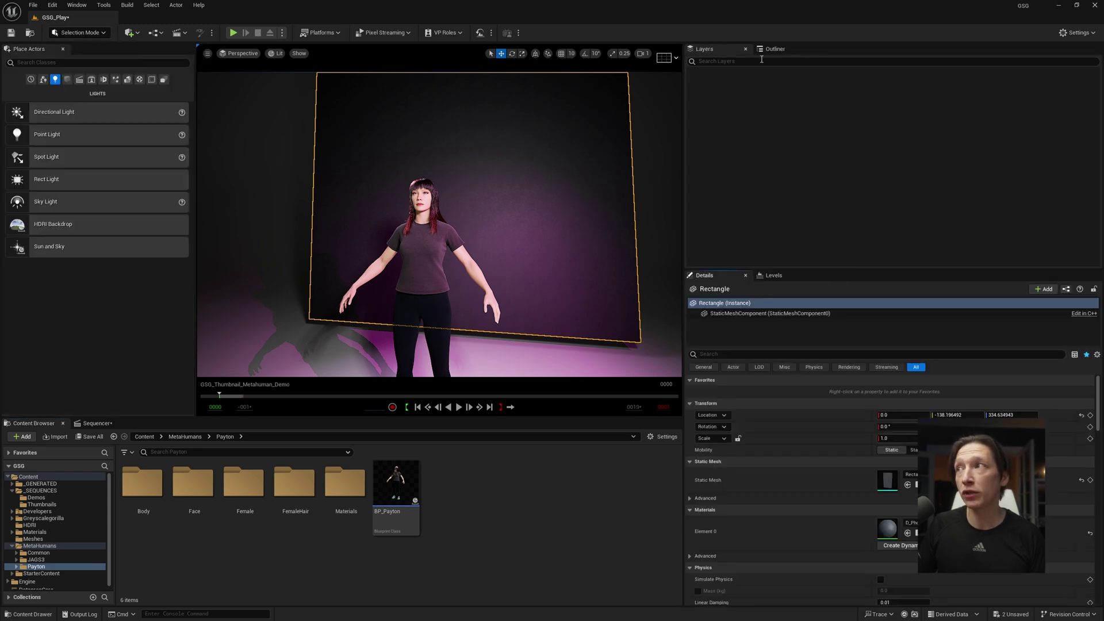
pyautogui.click(771, 50)
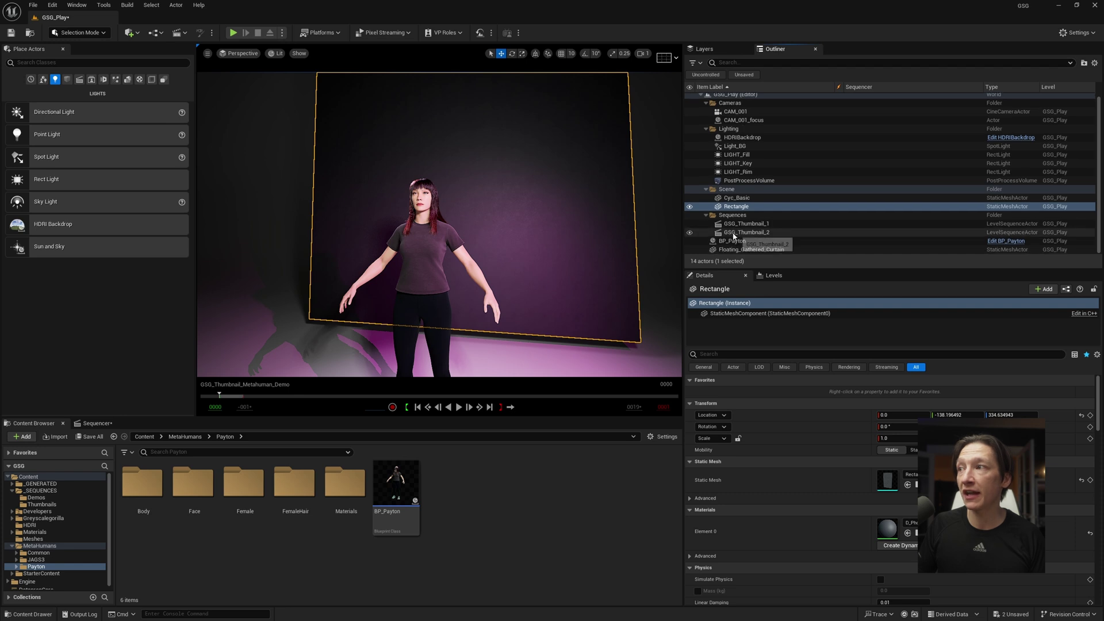
pyautogui.click(729, 242)
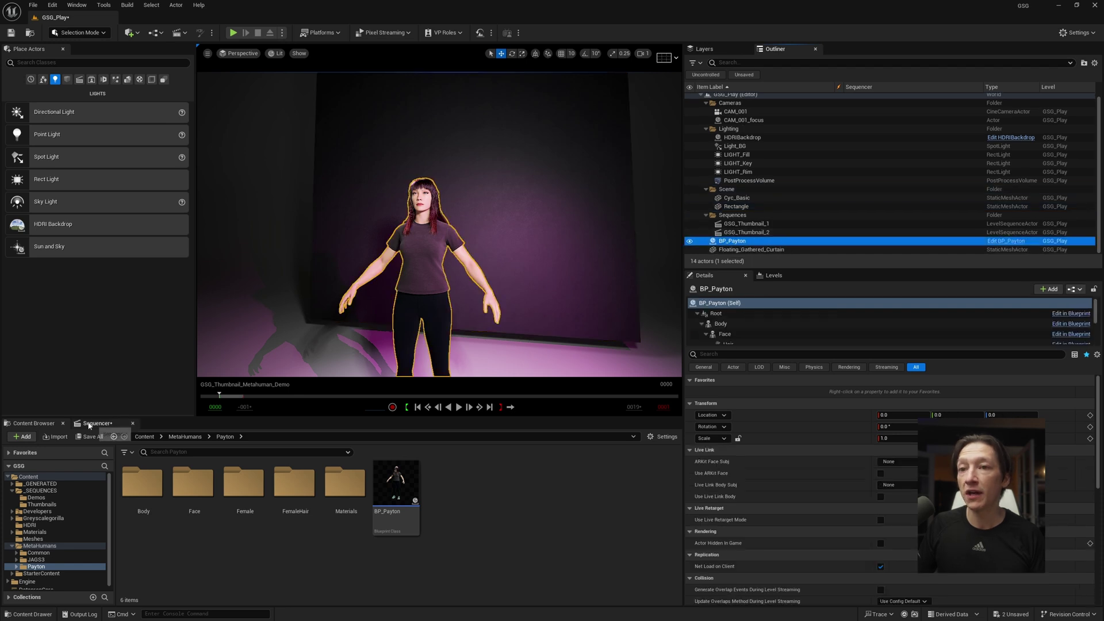
# Step: Open the GSG_Thumbnail_Metahuman_Demo level sequence from the _SEQUENCES/Thumbnails folder
pyautogui.click(40, 491)
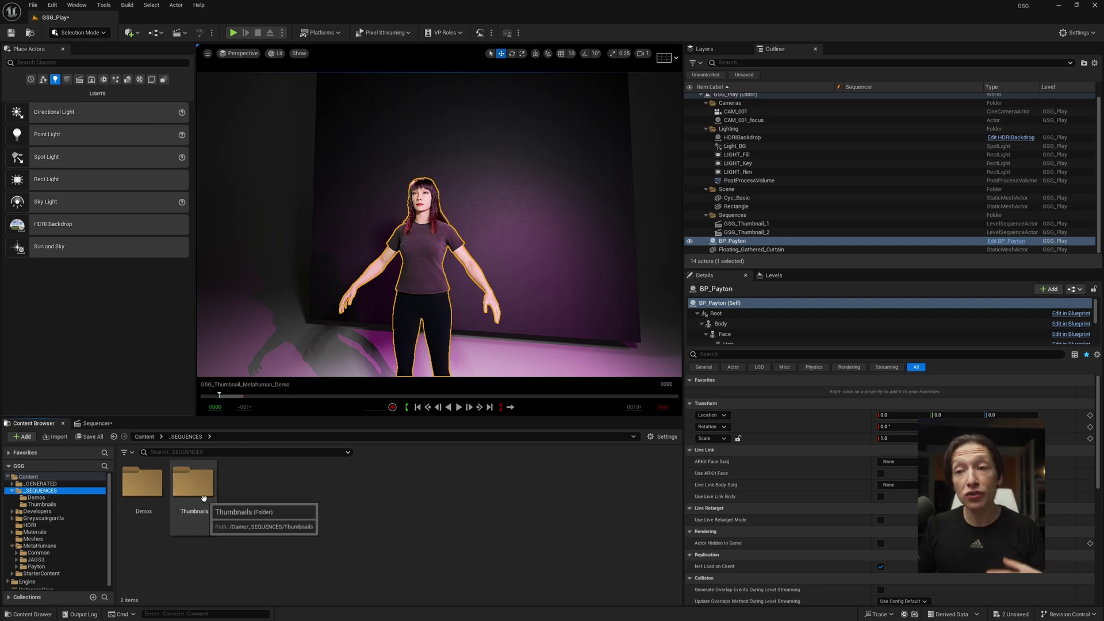
pyautogui.doubleClick(193, 484)
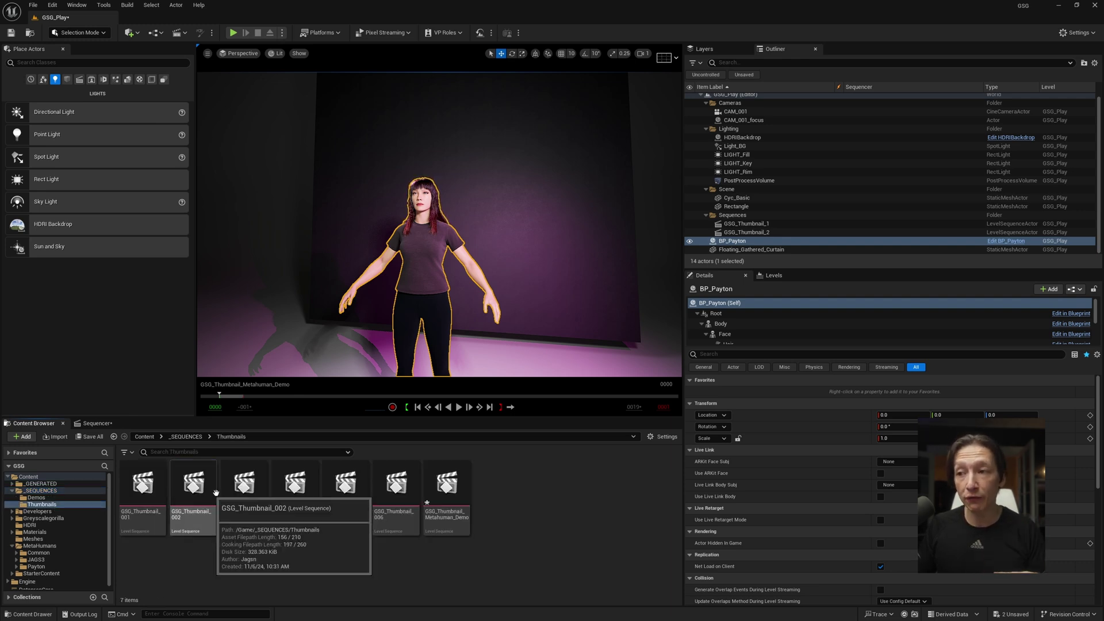
pyautogui.doubleClick(448, 484)
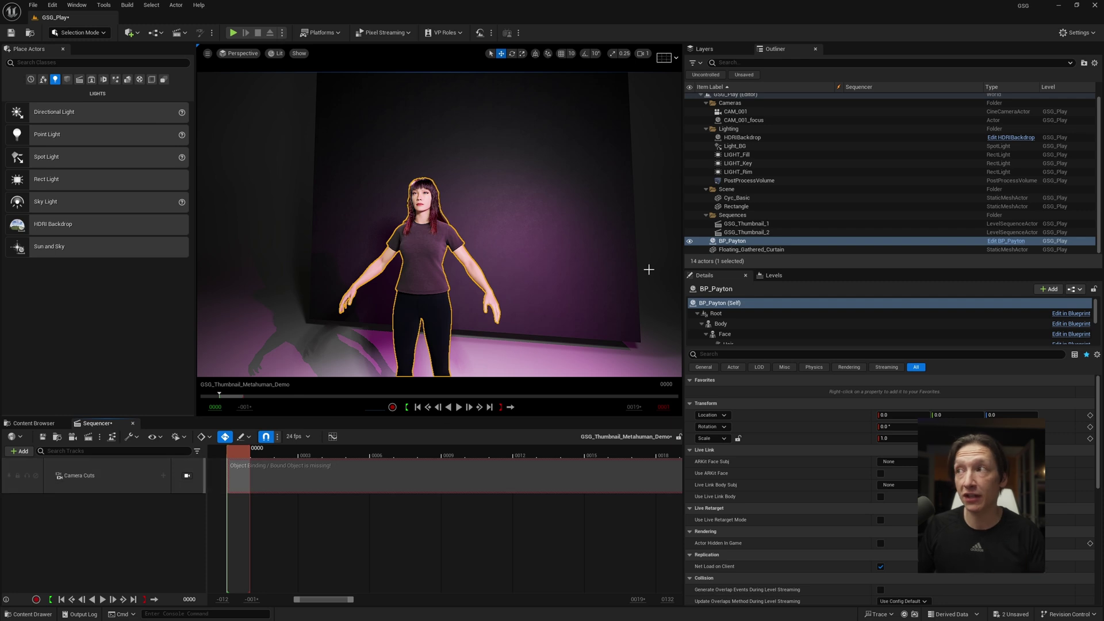
# Step: Add the CAM_001 camera and its tracking target CAM_001_focus to the open sequence
pyautogui.moveTo(736, 112); pyautogui.dragTo(108, 552)
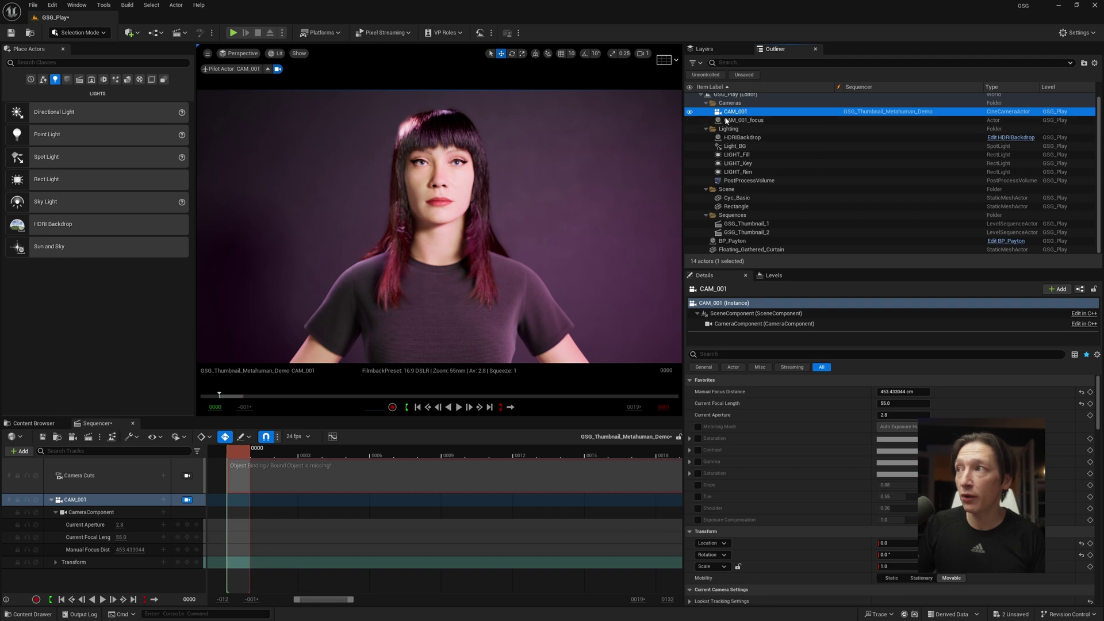
pyautogui.scroll(-5, 808, 488)
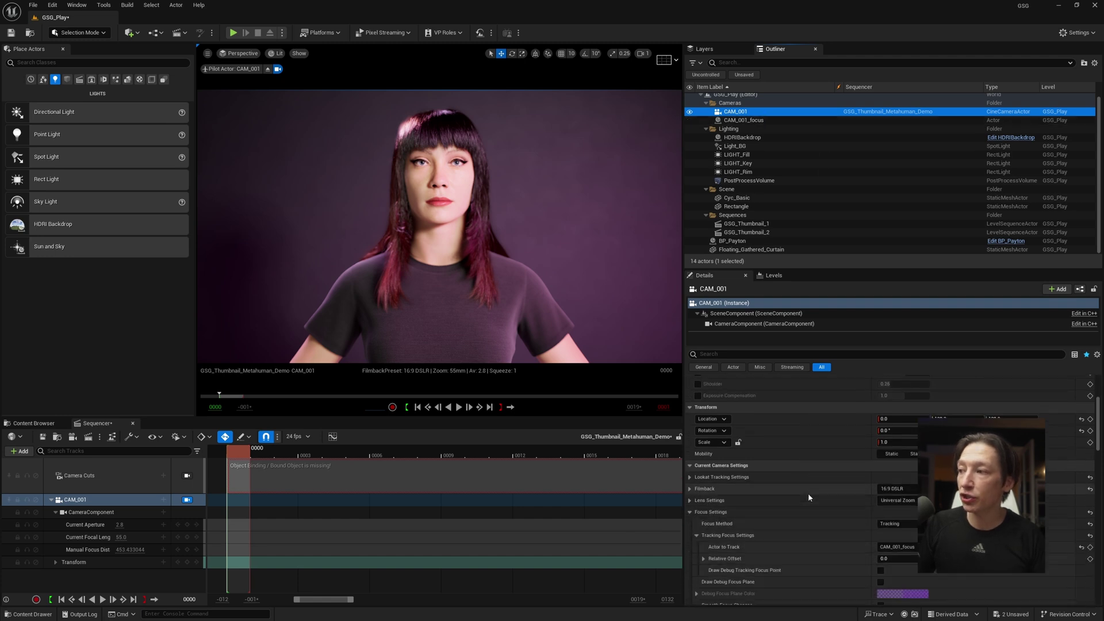
pyautogui.click(729, 121)
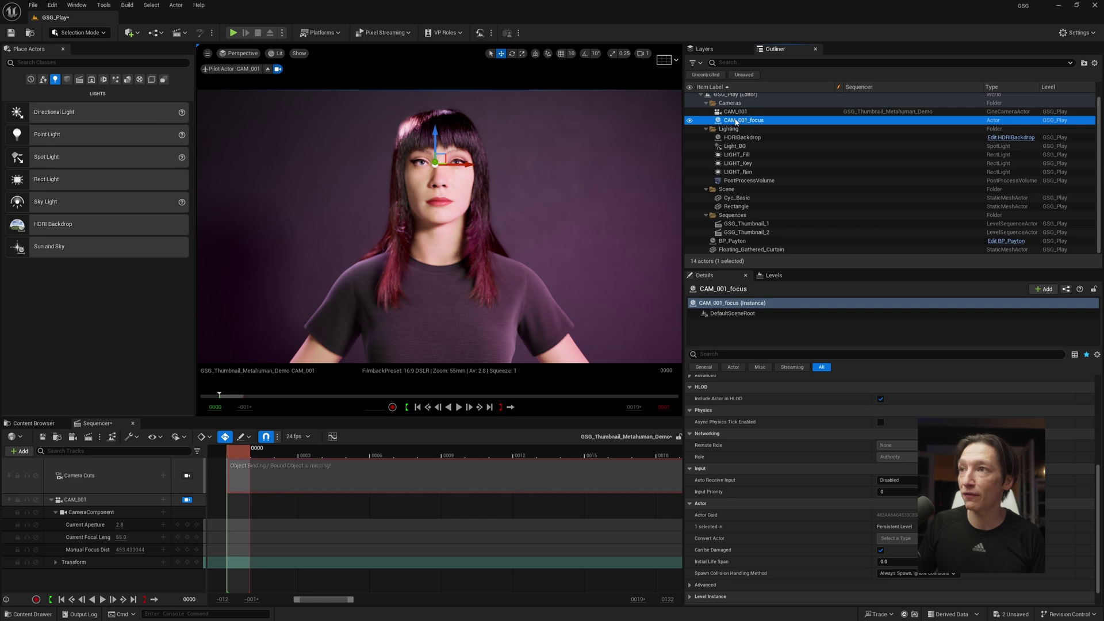
pyautogui.moveTo(718, 126); pyautogui.dragTo(107, 580)
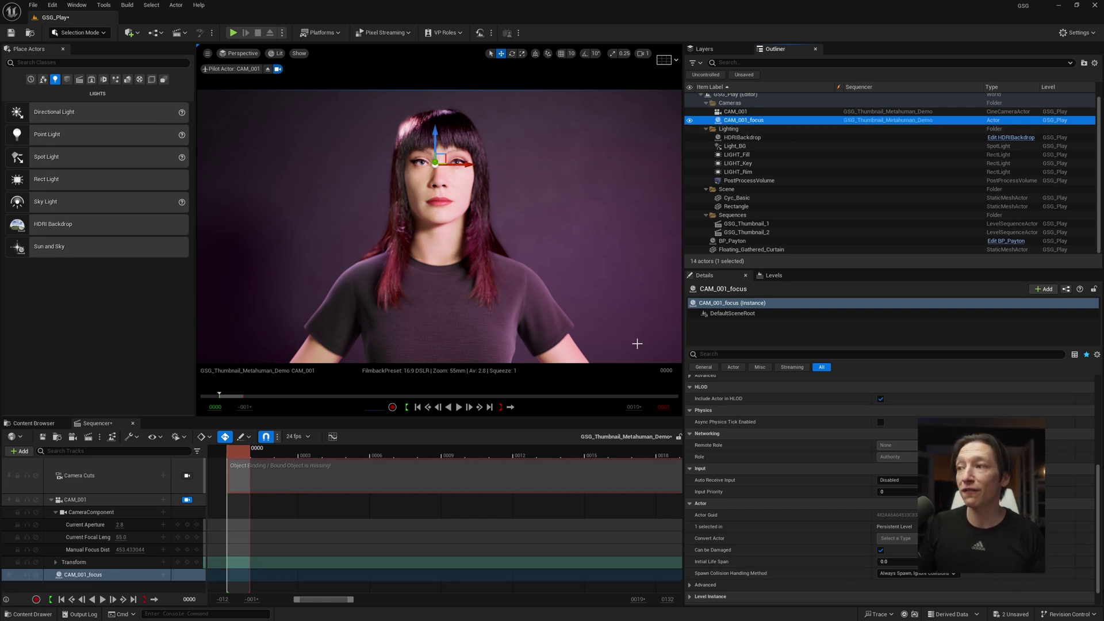
# Step: Set the Y location of CAM_001_focus to 8.0 and collapse the CAM_001 tracks in the sequence
pyautogui.scroll(6, 888, 449)
pyautogui.moveTo(955, 415)
pyautogui.mouseDown()
pyautogui.moveTo(978, 415)
pyautogui.moveTo(938, 414)
pyautogui.mouseUp()
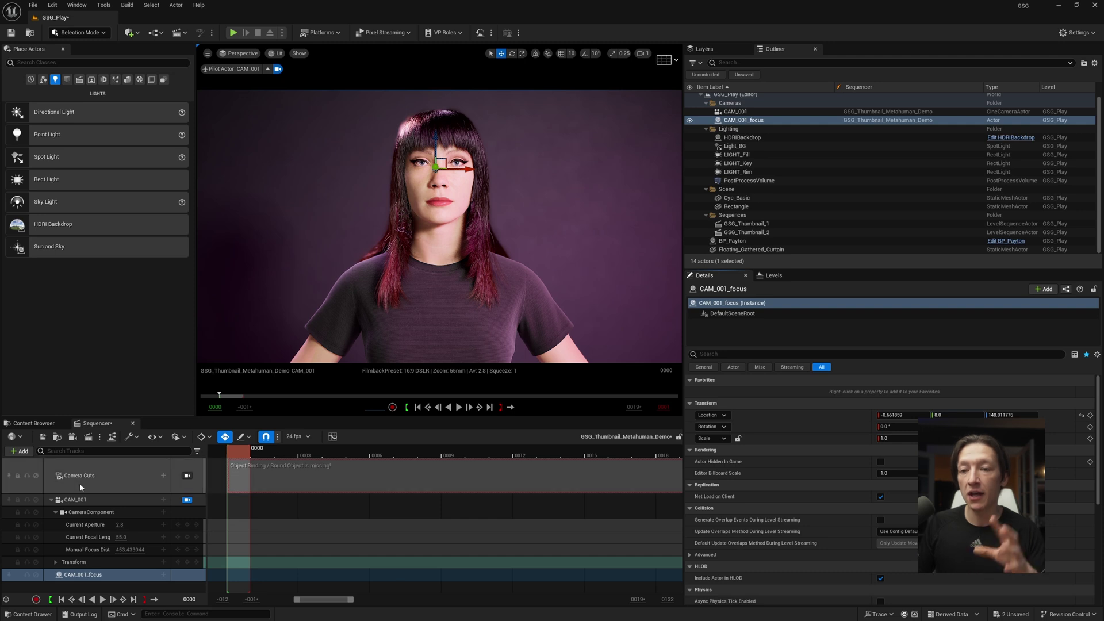
pyautogui.click(51, 500)
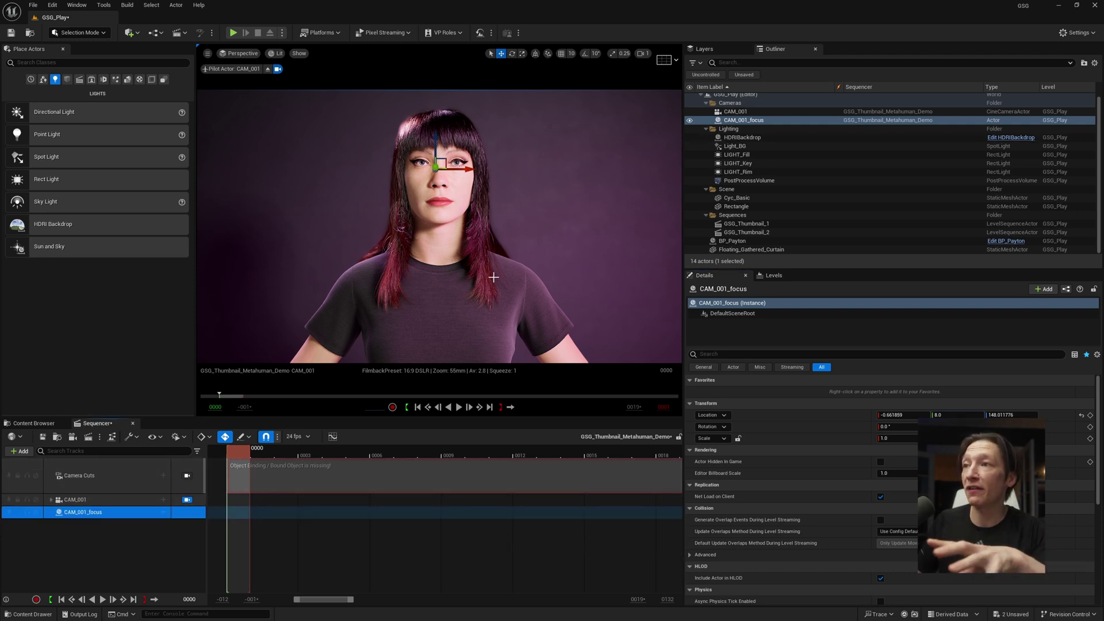
# Step: Add the BP_Payton MetaHuman actor to the sequence with its body and face control rigs
pyautogui.click(513, 268)
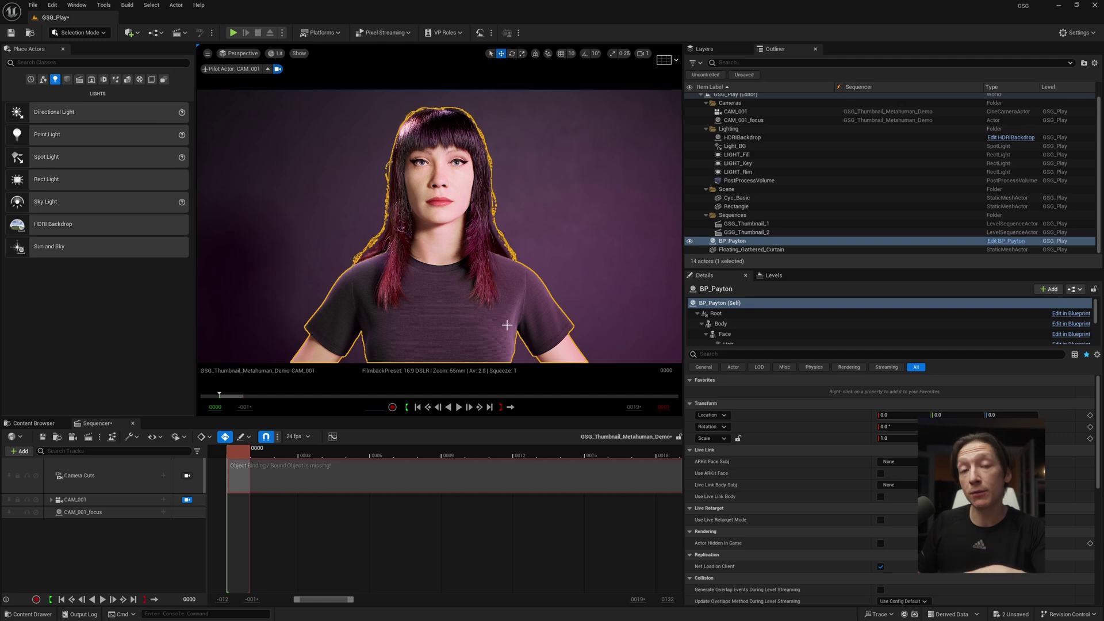
pyautogui.moveTo(734, 241); pyautogui.dragTo(453, 356)
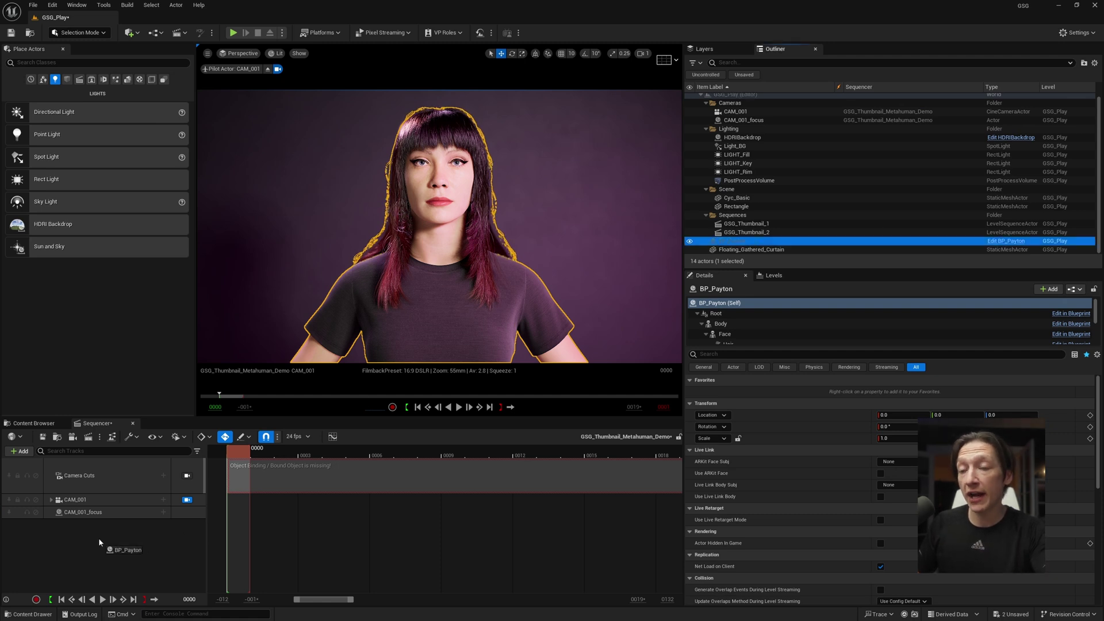
pyautogui.moveTo(99, 542); pyautogui.dragTo(101, 540)
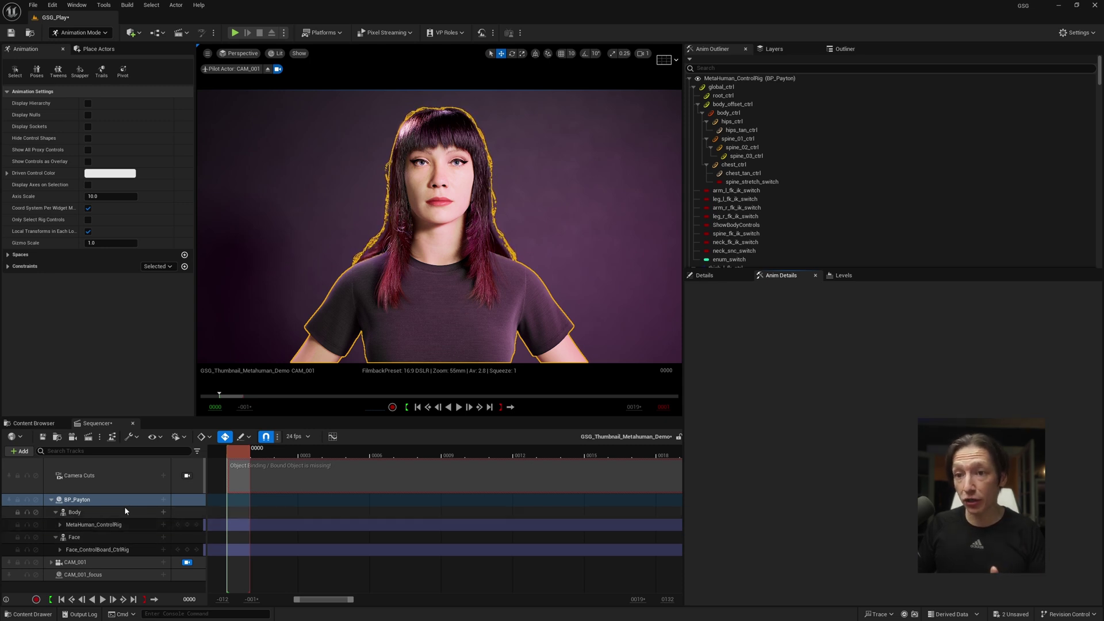
# Step: Turn off Filter Asset By Skeleton in the Body track's control rig options and bring up the available control rig classes
pyautogui.click(164, 501)
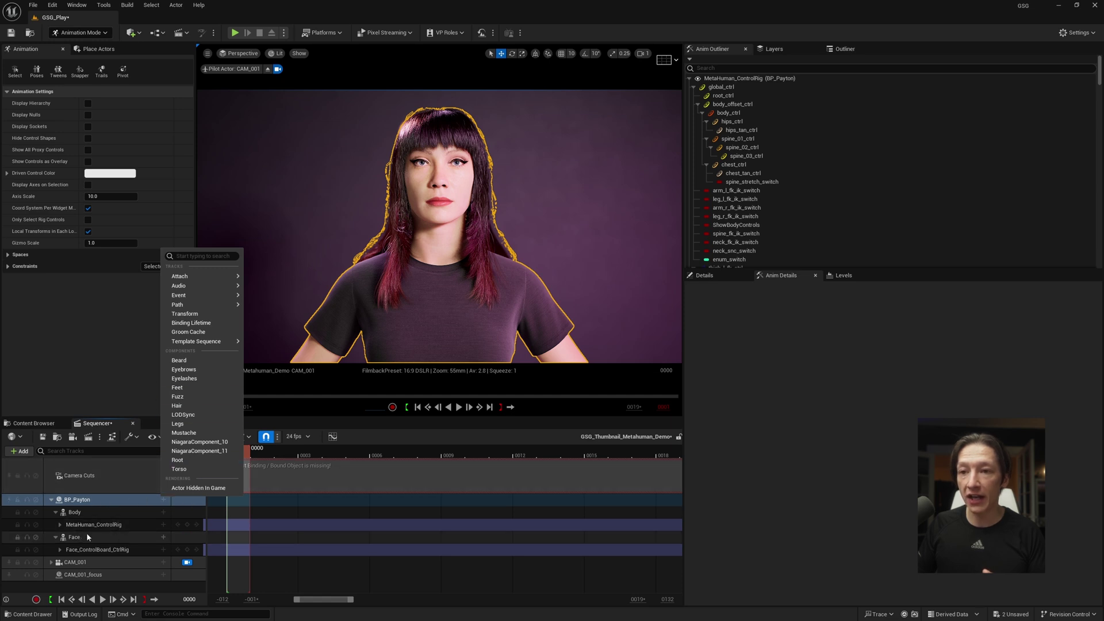
pyautogui.click(139, 514)
pyautogui.click(164, 512)
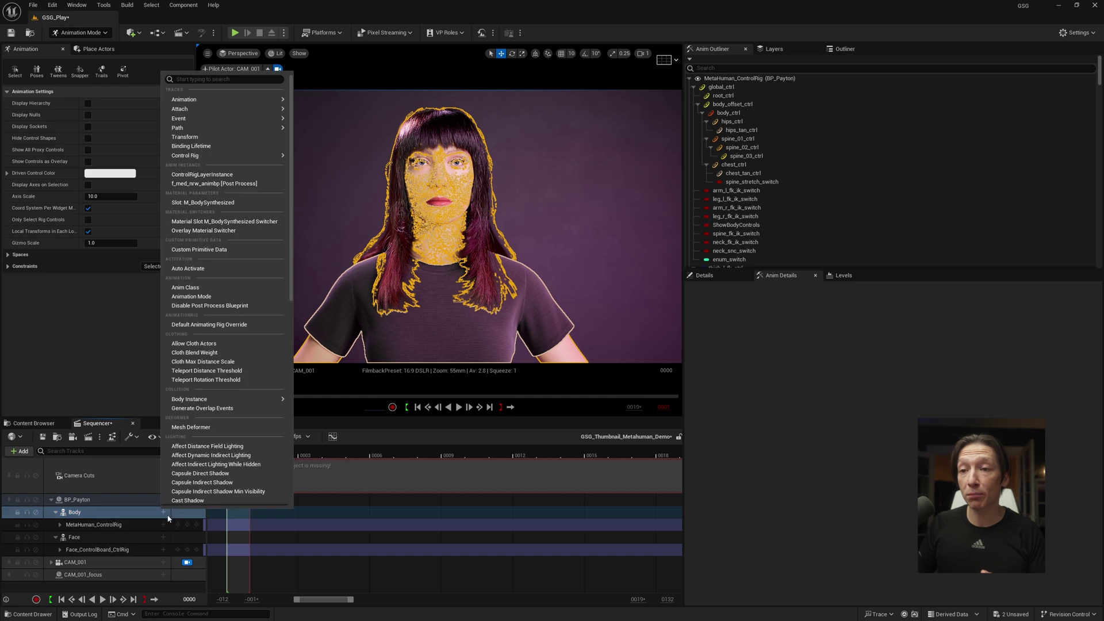
pyautogui.moveTo(201, 157)
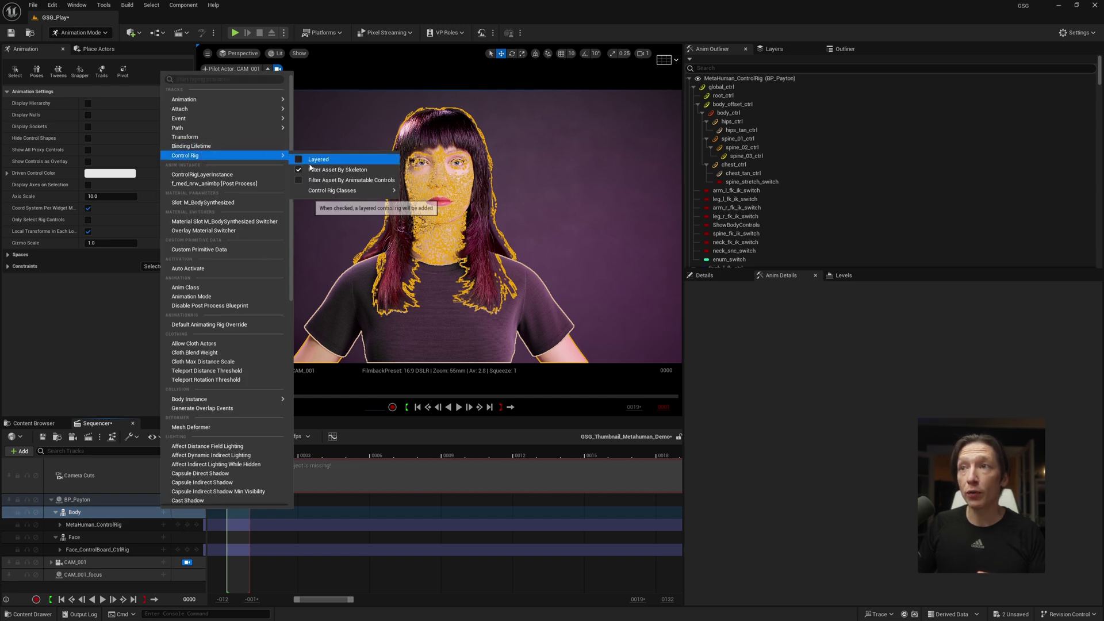
pyautogui.moveTo(331, 191)
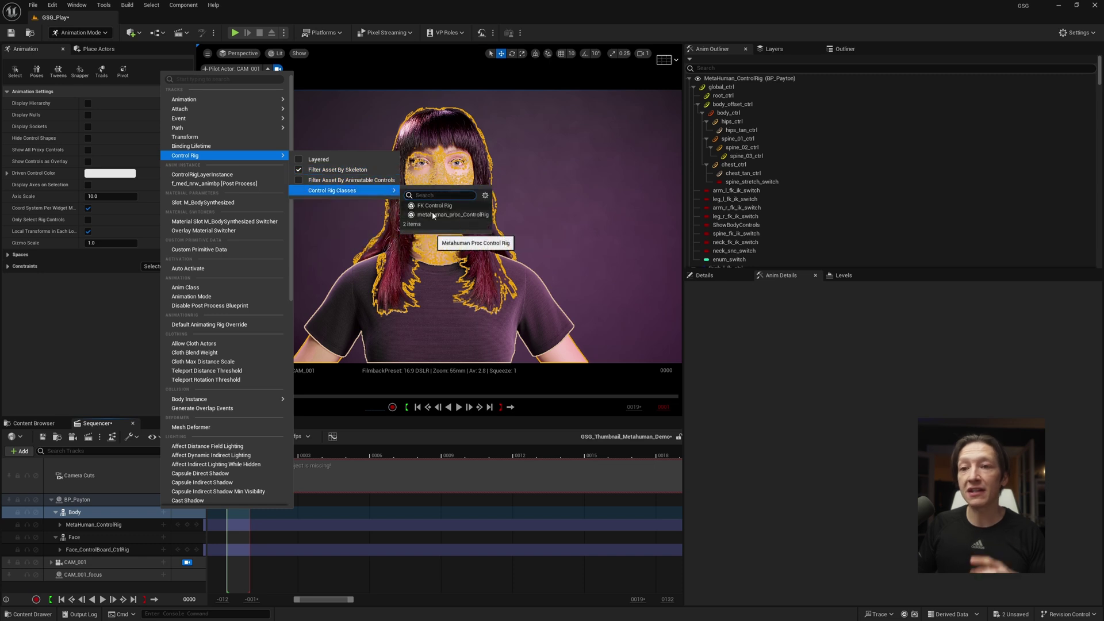
pyautogui.click(299, 170)
pyautogui.moveTo(380, 190)
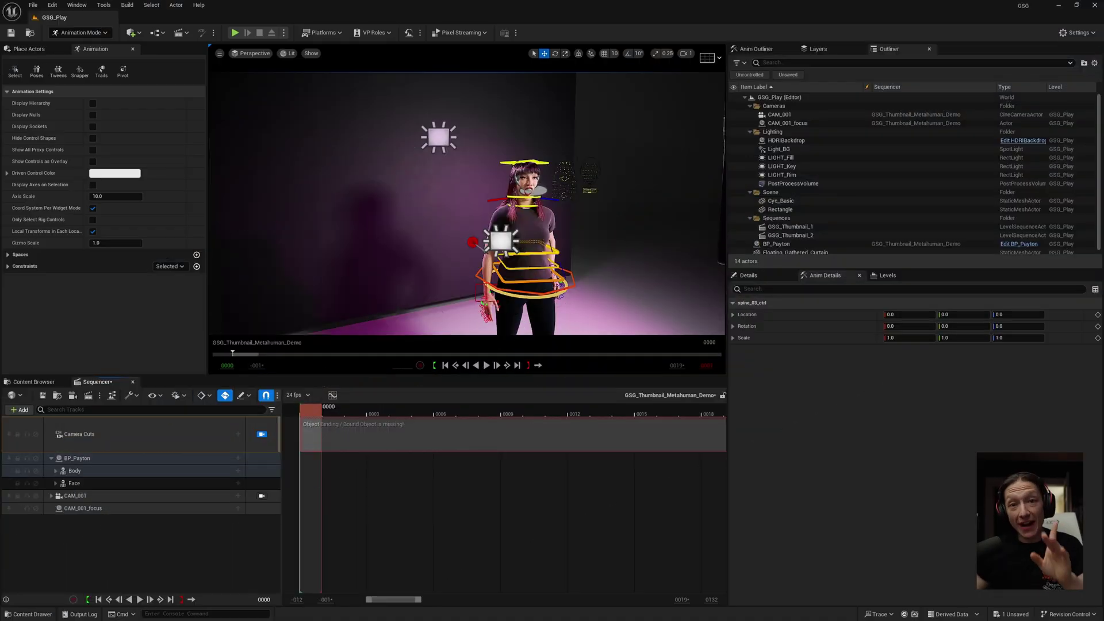
# Step: Expand the Body track, turn off Filter Asset By Skeleton and add the Leg control rig to it
pyautogui.click(55, 471)
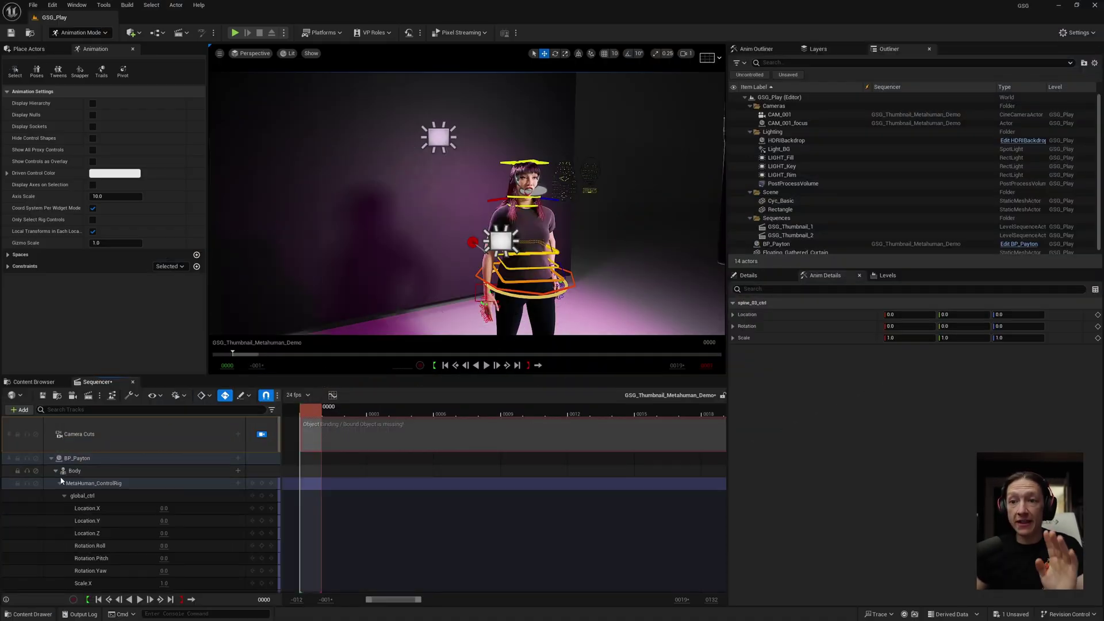
pyautogui.click(58, 484)
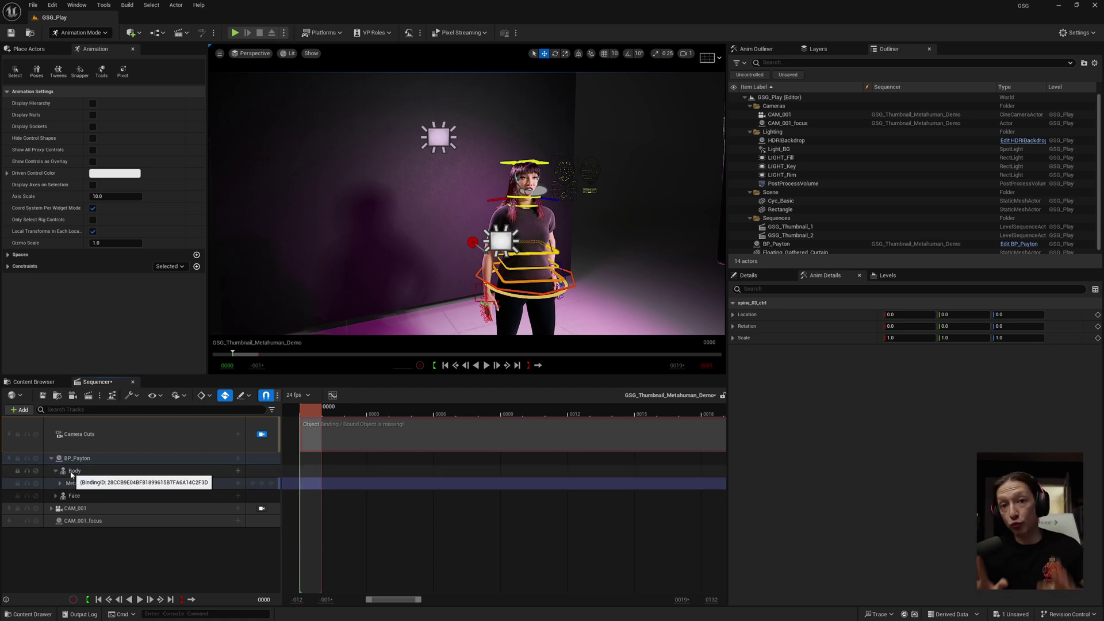
pyautogui.click(80, 483)
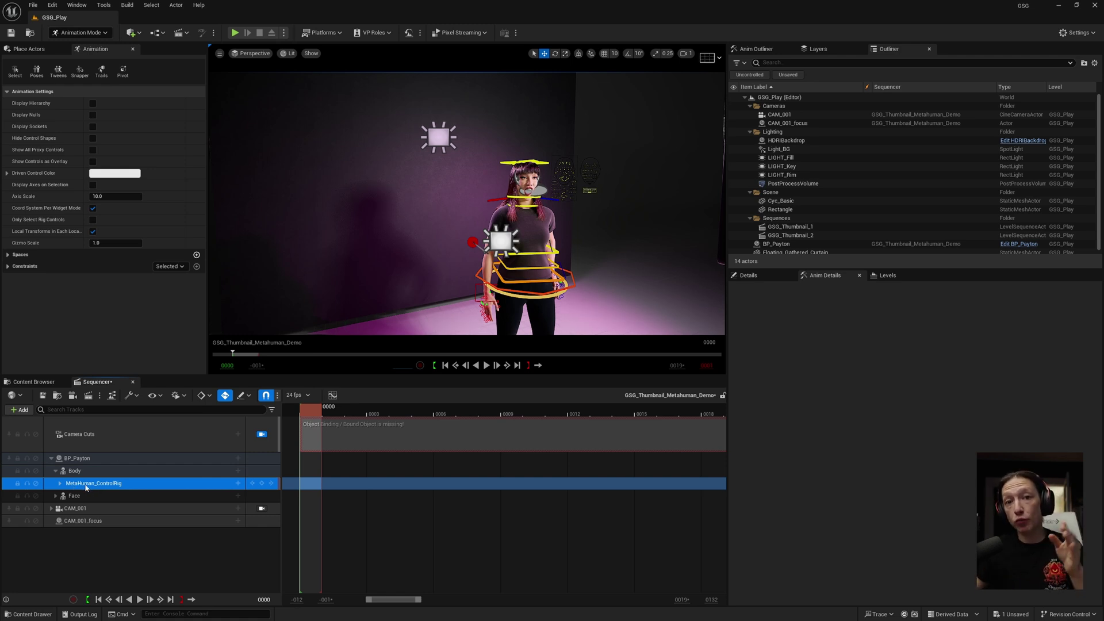
pyautogui.click(238, 484)
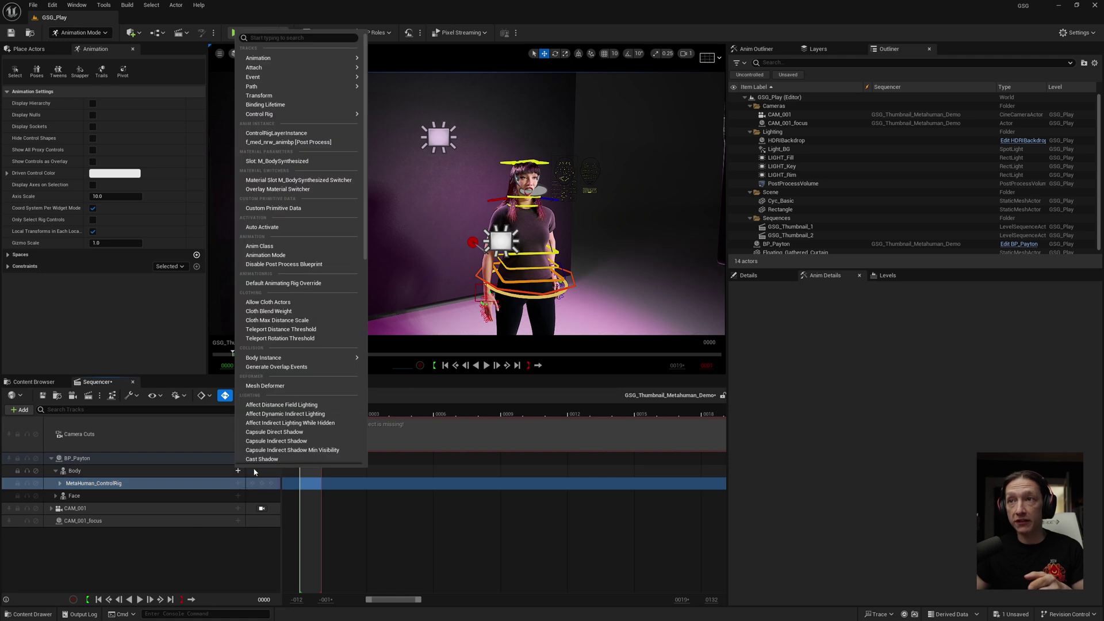
pyautogui.moveTo(286, 115)
pyautogui.moveTo(424, 149)
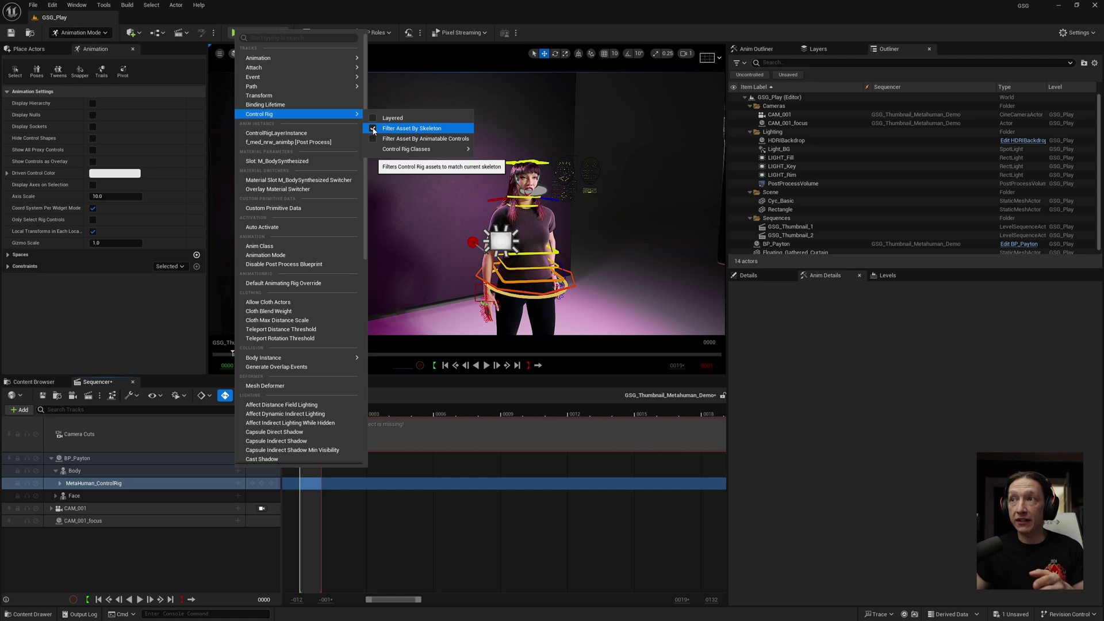
pyautogui.click(373, 129)
pyautogui.moveTo(419, 148)
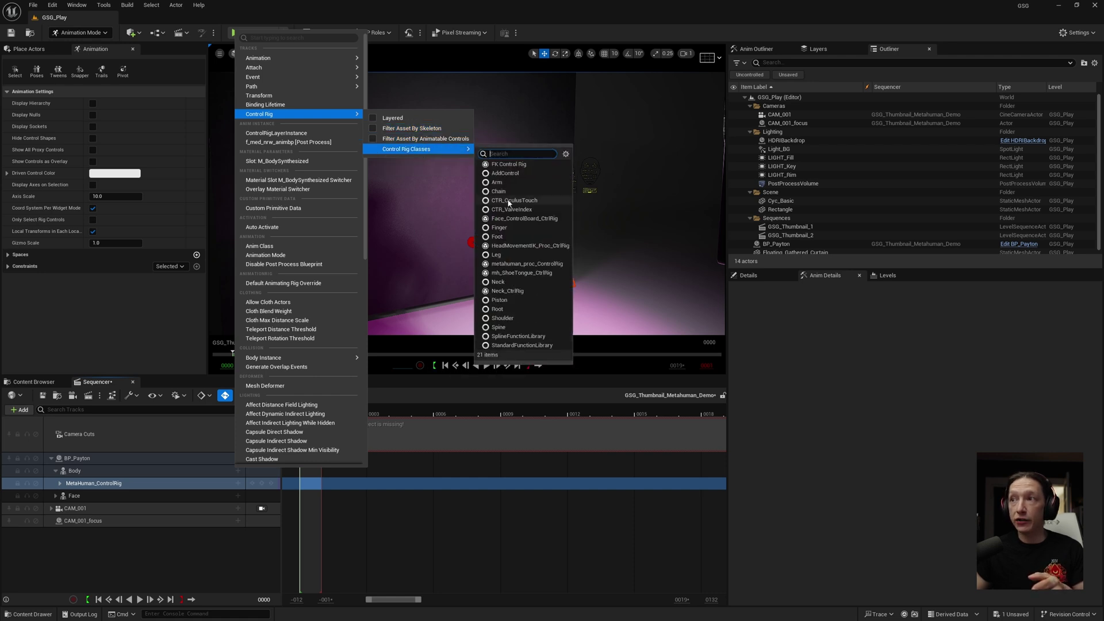
pyautogui.click(511, 256)
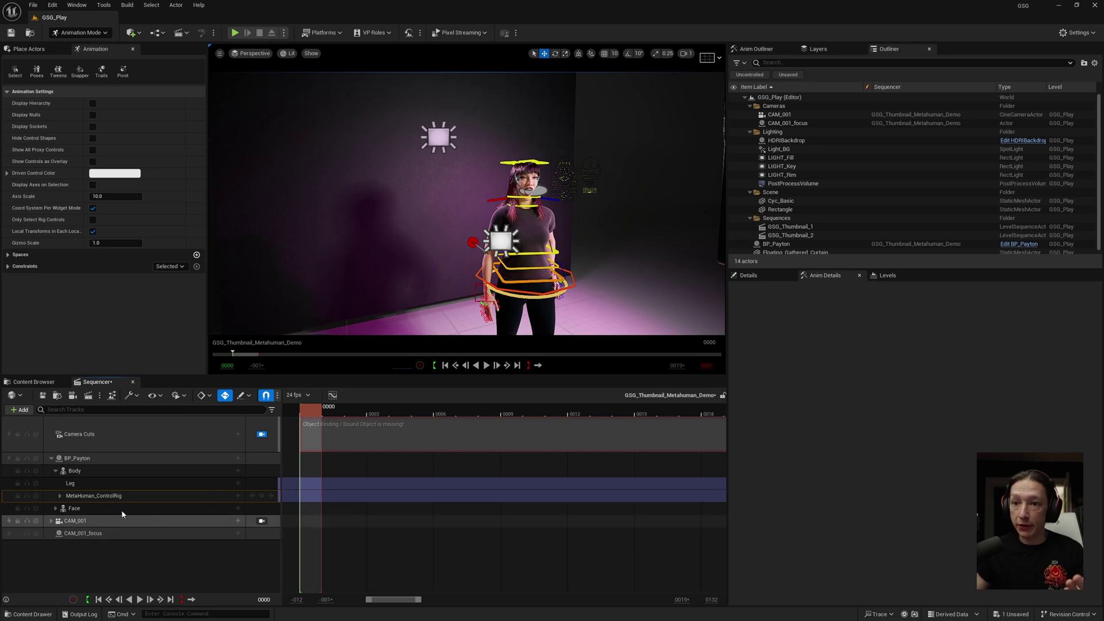
# Step: Check the Leg control rig on the character in the viewport and delete its track from Body
pyautogui.click(86, 484)
pyautogui.press('f')
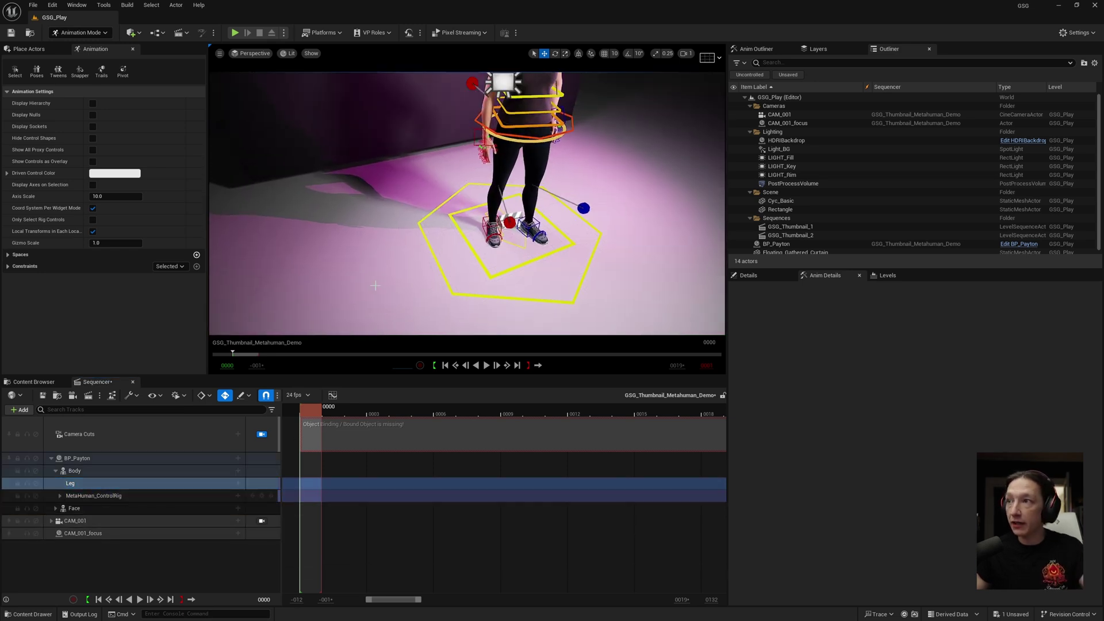
pyautogui.click(81, 483)
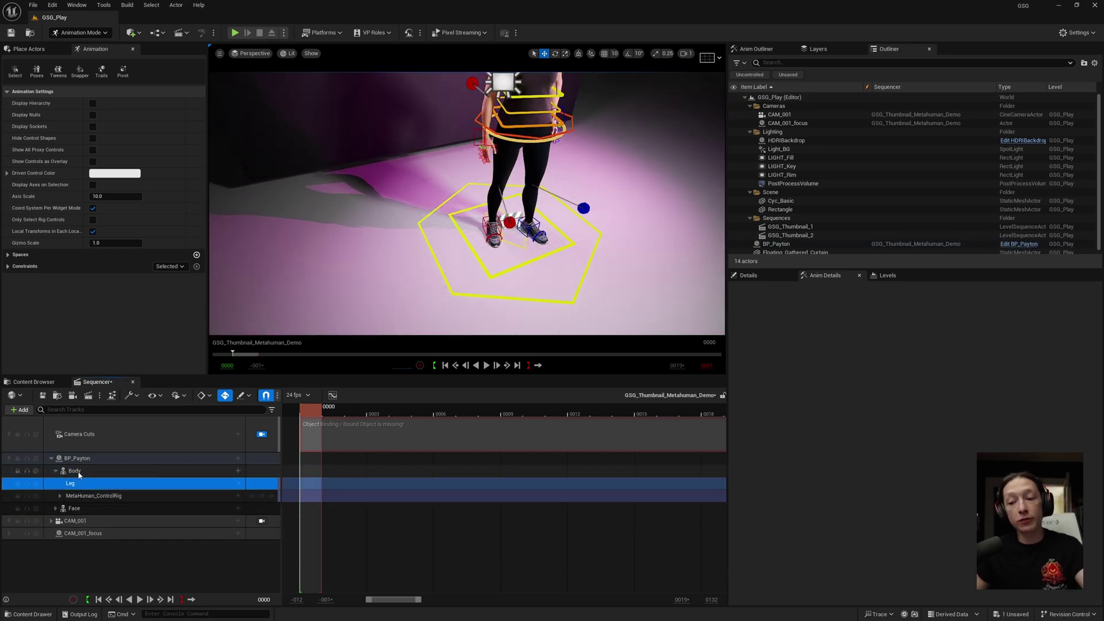
pyautogui.press('Delete')
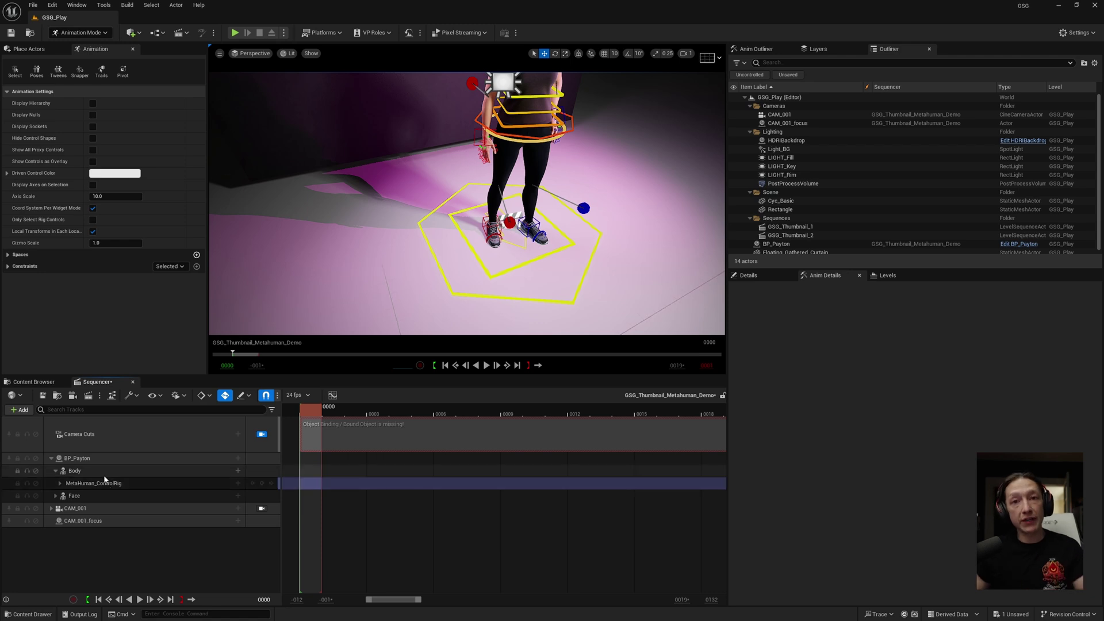
pyautogui.moveTo(352, 273); pyautogui.dragTo(396, 211, button='right')
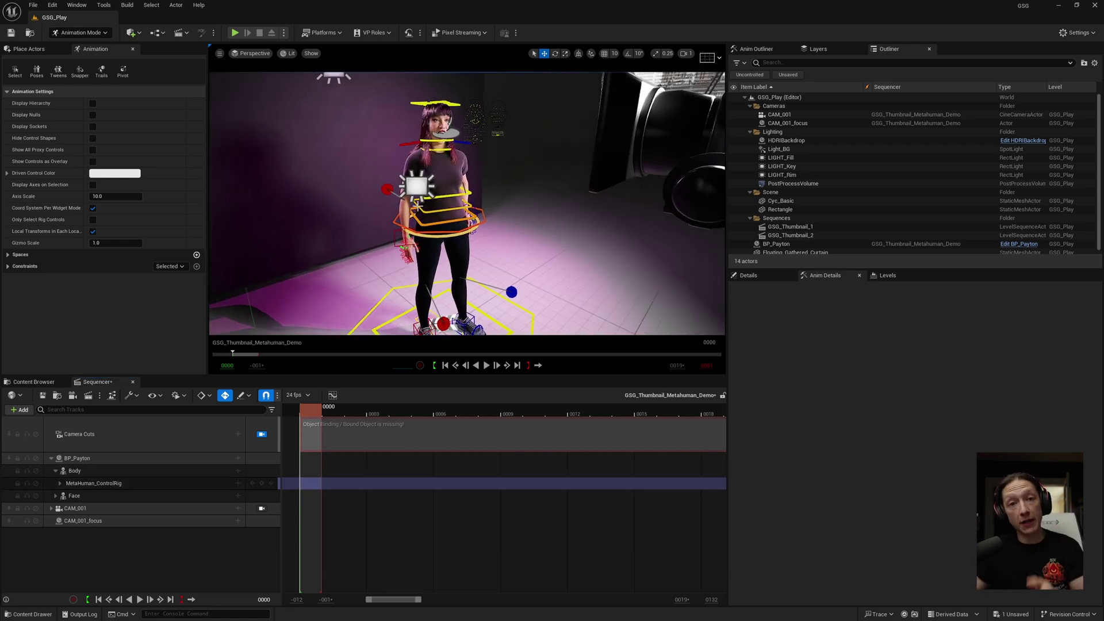
# Step: Examine the MetaHuman_ControlRig track under Body and the Face_ControlBoard_CtrlRig track under Face
pyautogui.click(87, 486)
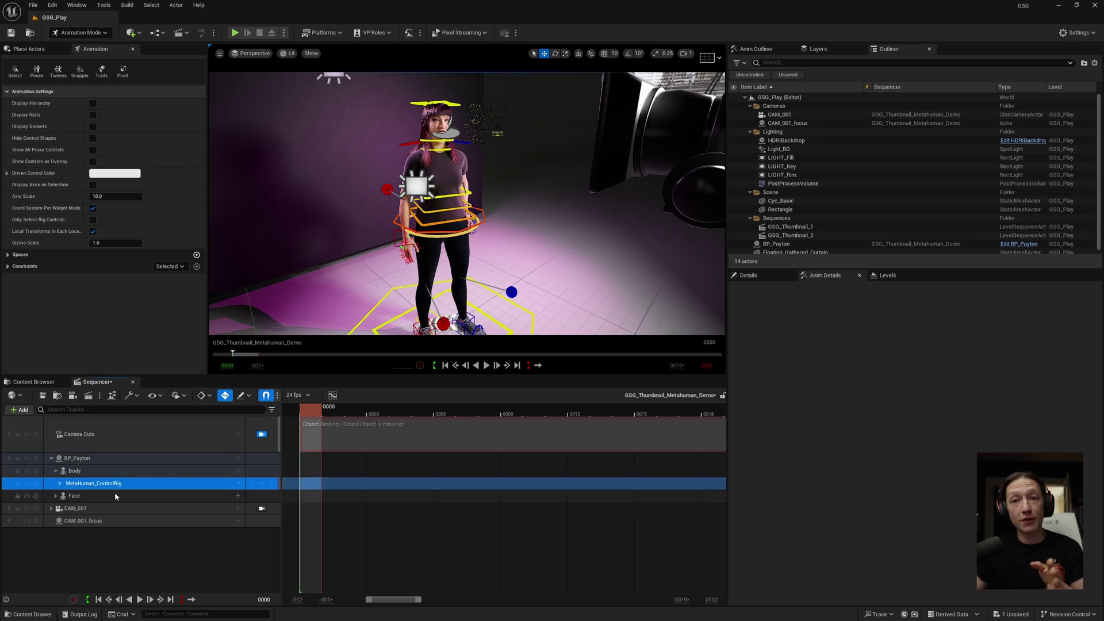
pyautogui.click(56, 496)
pyautogui.click(109, 510)
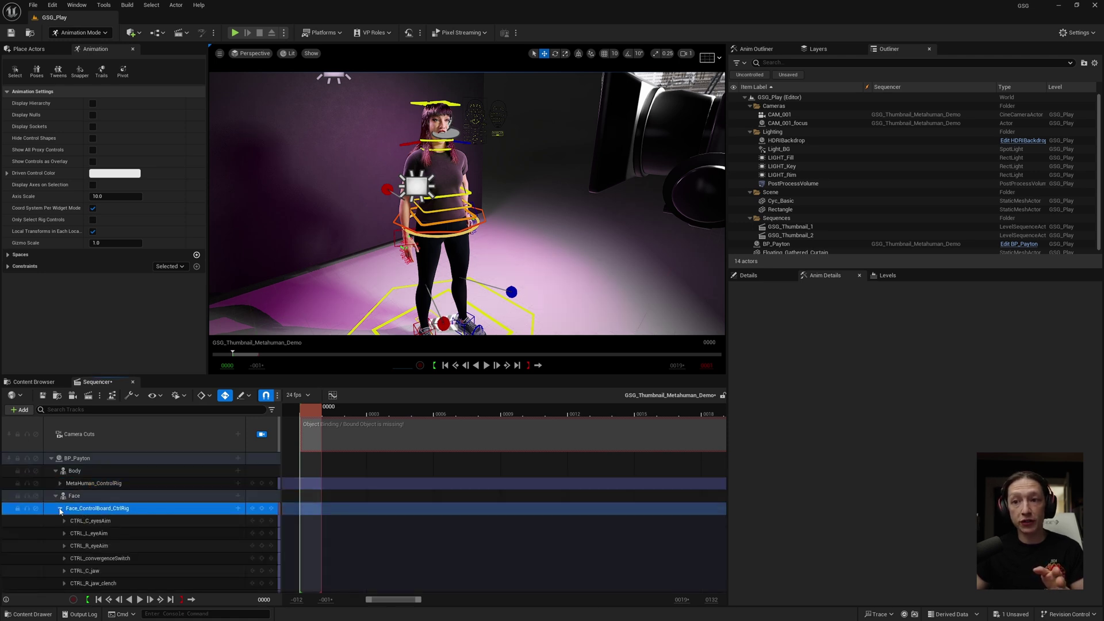
pyautogui.click(60, 509)
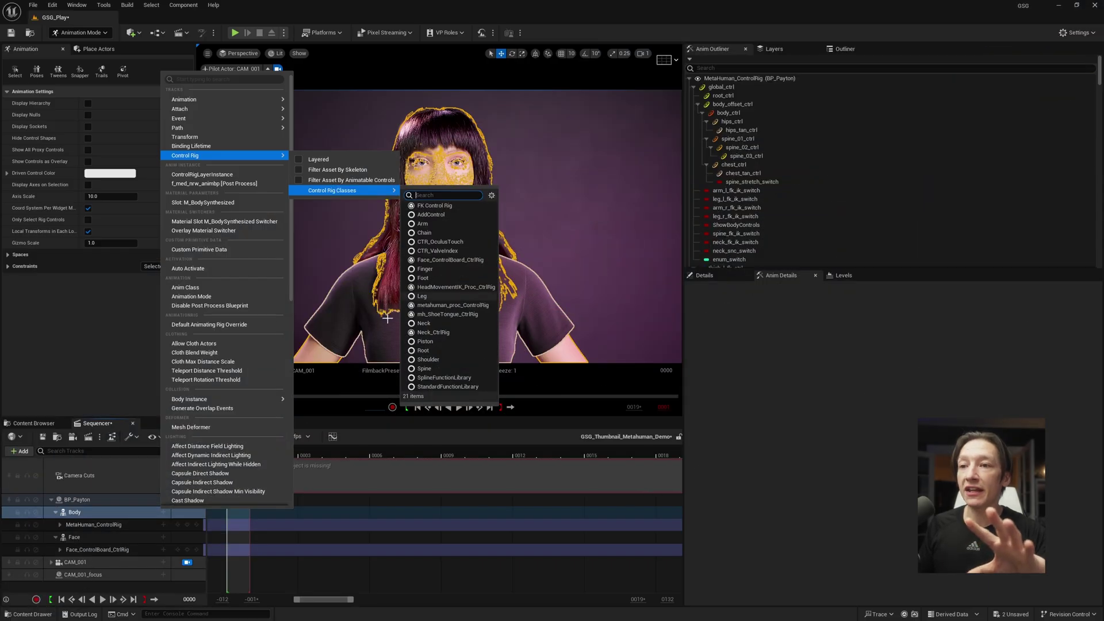
# Step: Delete the Face_ControlBoard_CtrlRig track from Face and display the character's rig controls in the viewport
pyautogui.click(101, 525)
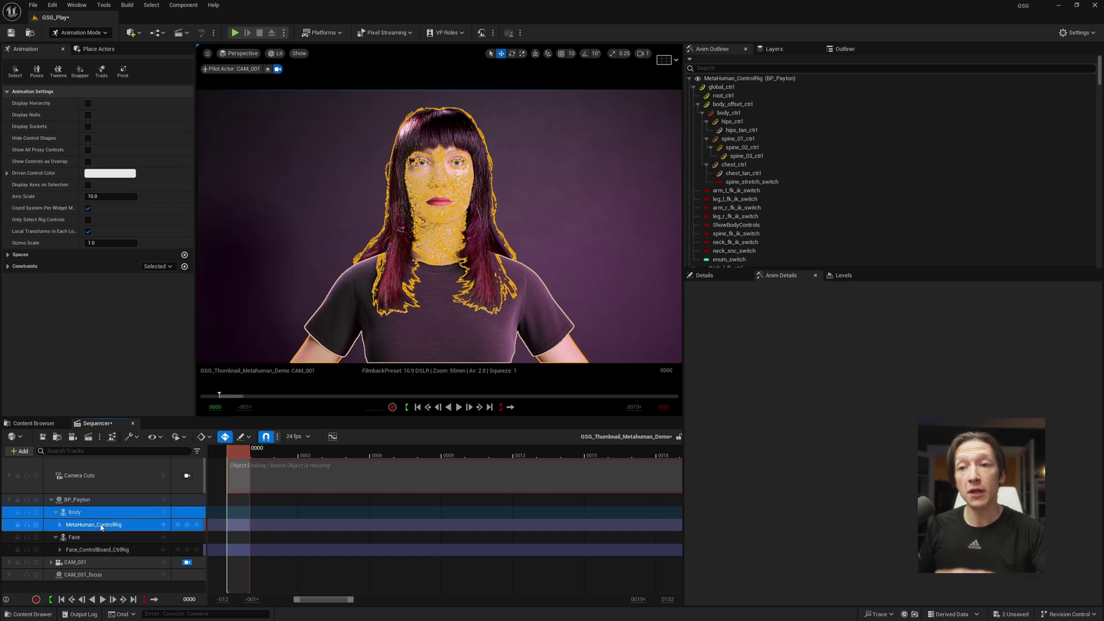
pyautogui.click(112, 550)
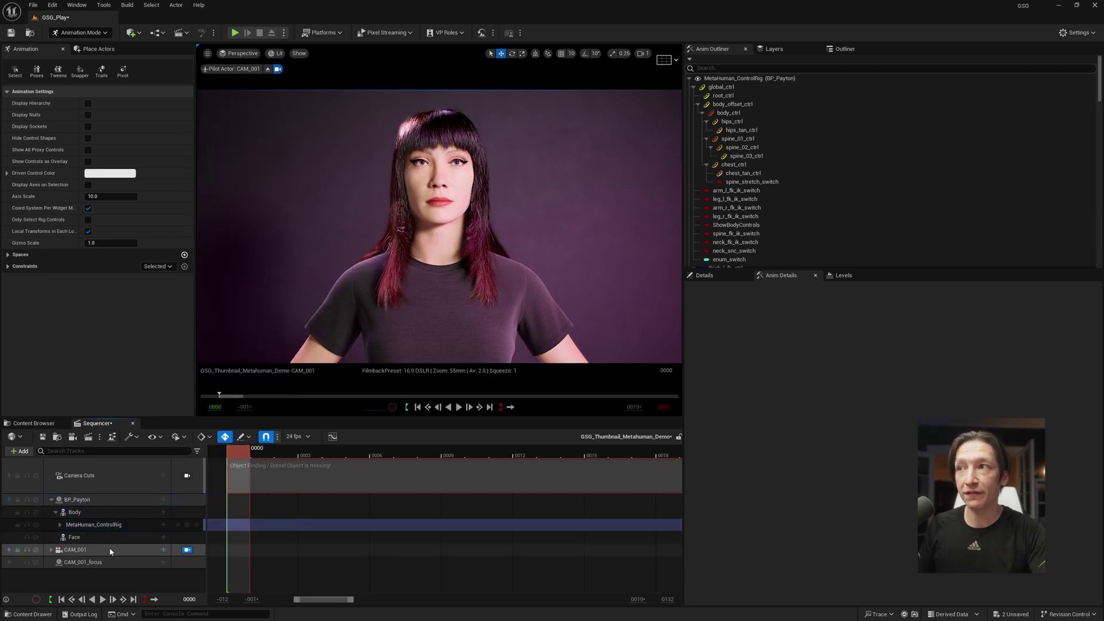
pyautogui.press('Delete')
pyautogui.click(405, 277)
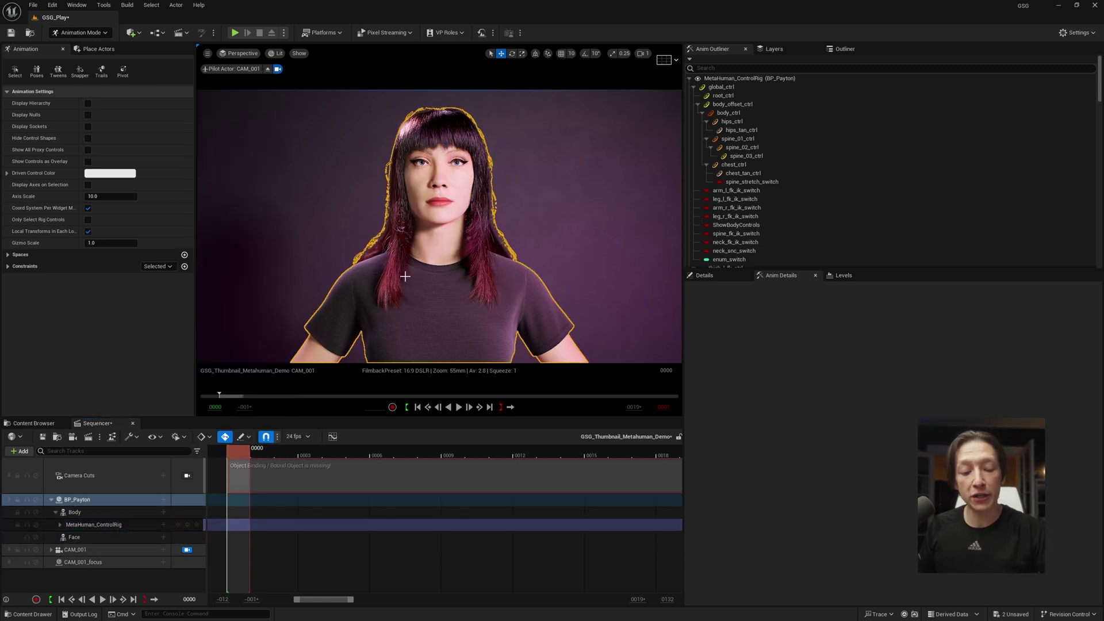
pyautogui.press('g')
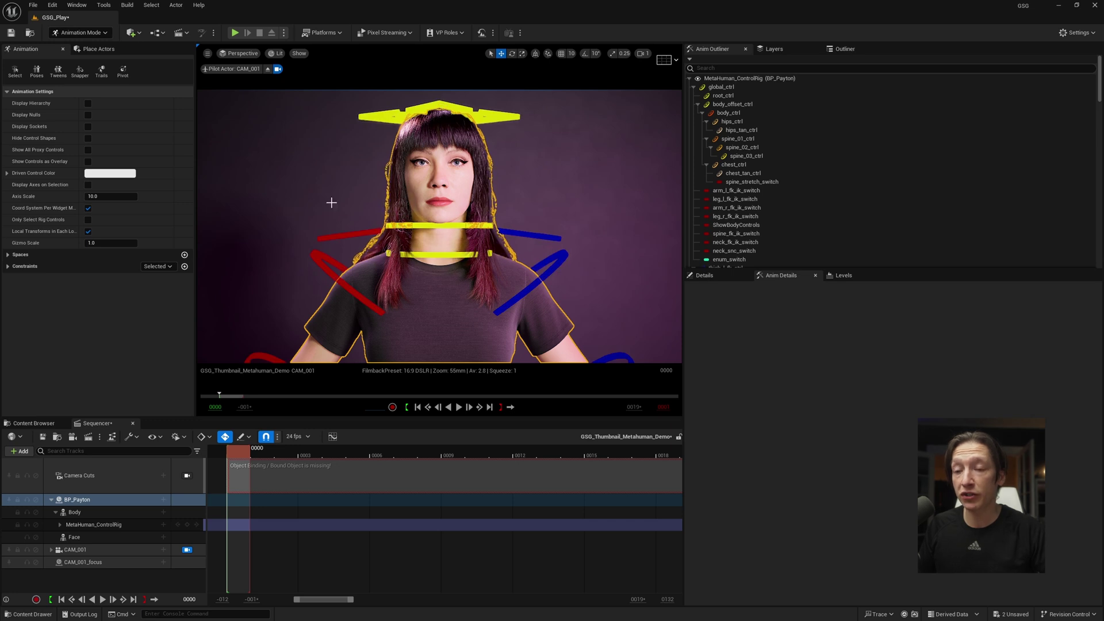
# Step: Add the Face_ControlBoard_CtrlRig control rig to the Face track
pyautogui.click(75, 538)
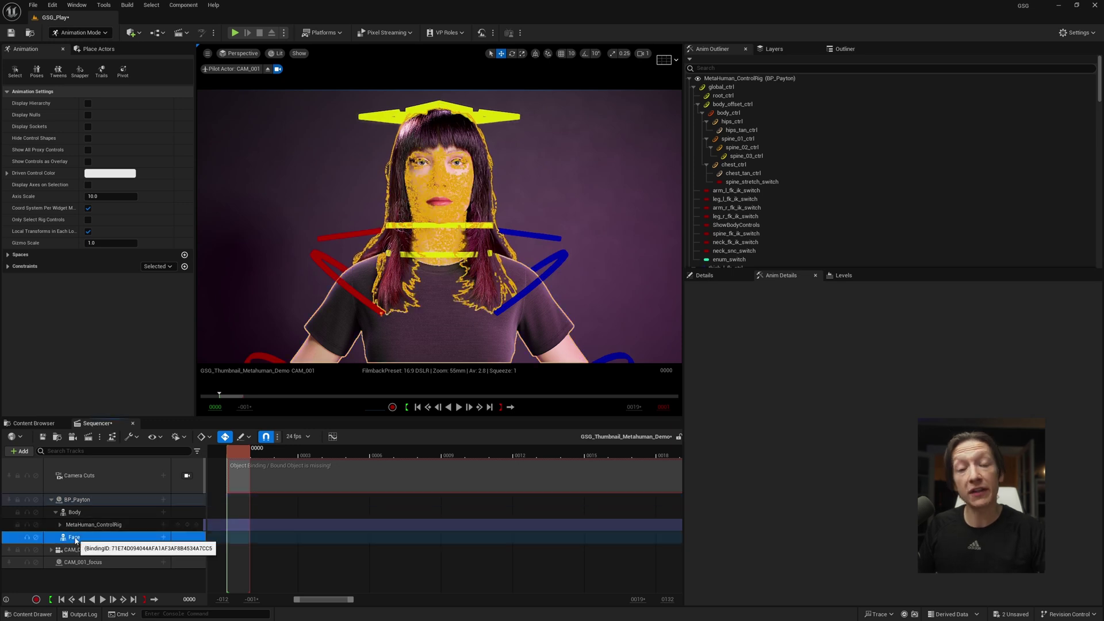
pyautogui.click(164, 538)
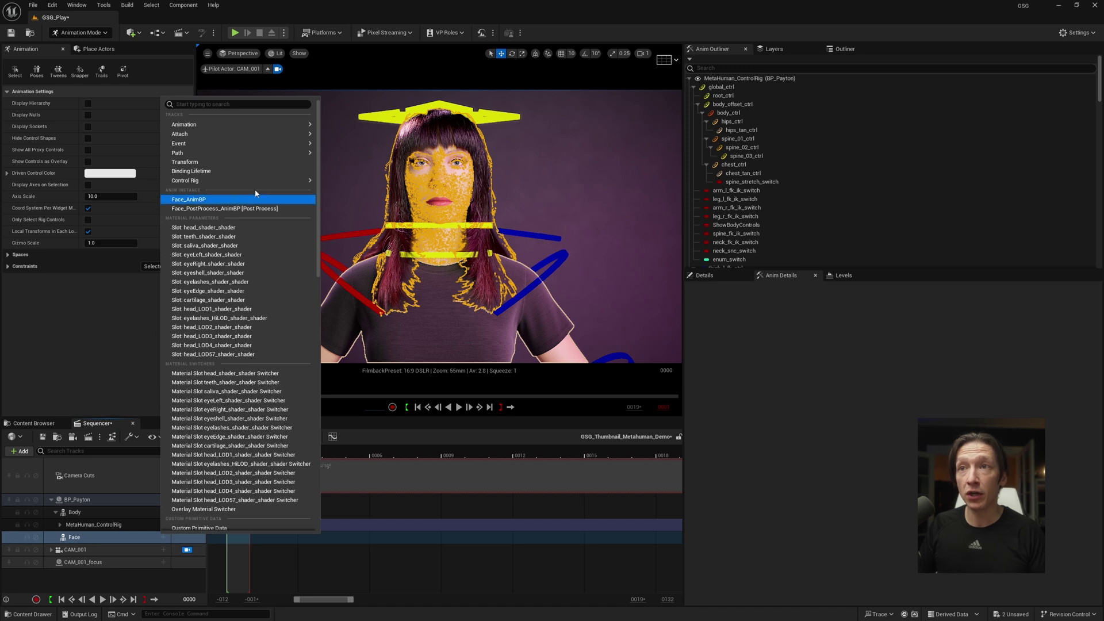
pyautogui.moveTo(240, 182)
pyautogui.moveTo(349, 217)
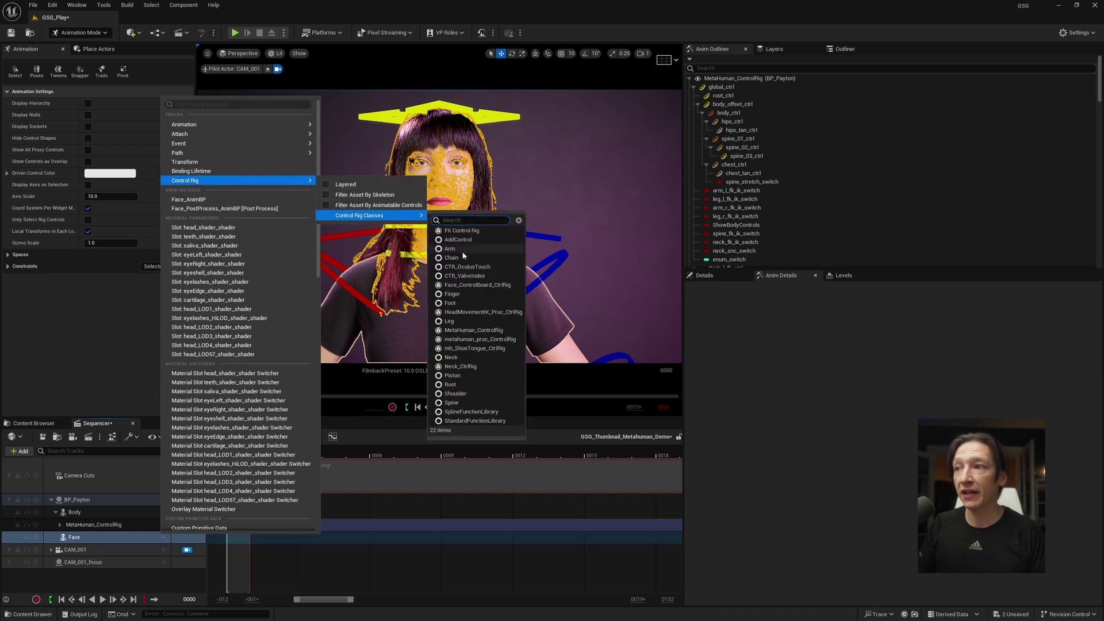
pyautogui.click(485, 288)
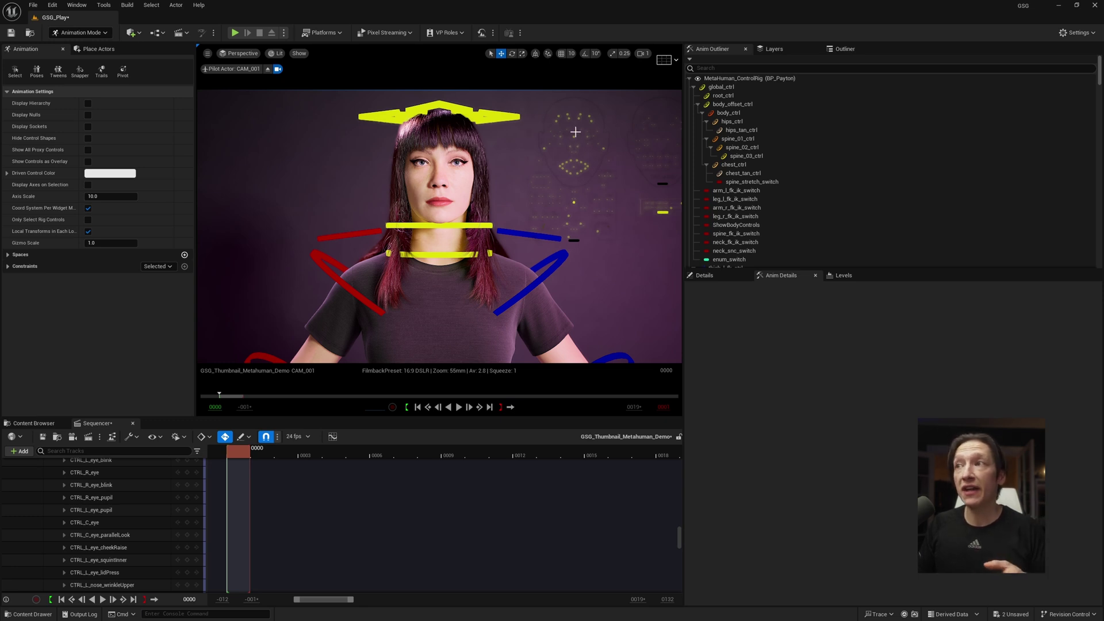
# Step: Try moving the CTRL_C_eye control on the face board and undo the move
pyautogui.click(574, 137)
pyautogui.moveTo(586, 126)
pyautogui.mouseDown()
pyautogui.moveTo(598, 143)
pyautogui.moveTo(593, 115)
pyautogui.moveTo(572, 143)
pyautogui.mouseUp()
pyautogui.hotkey('ctrl', 'z')
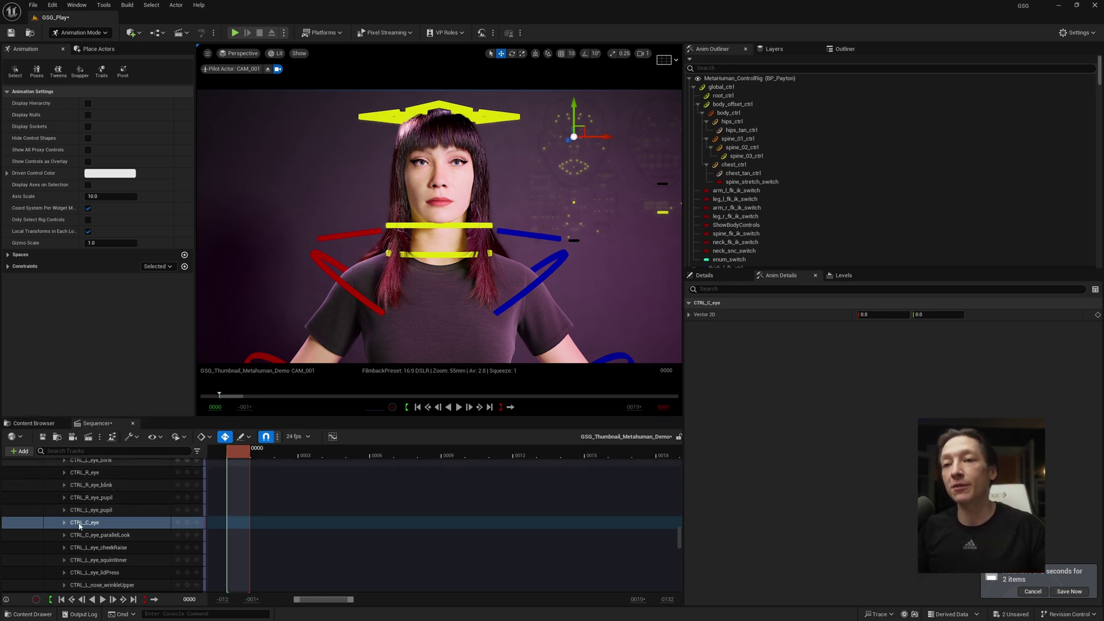
# Step: Look through the face control tracks and collapse the Face_ControlBoard_CtrlRig track
pyautogui.scroll(-8, 106, 512)
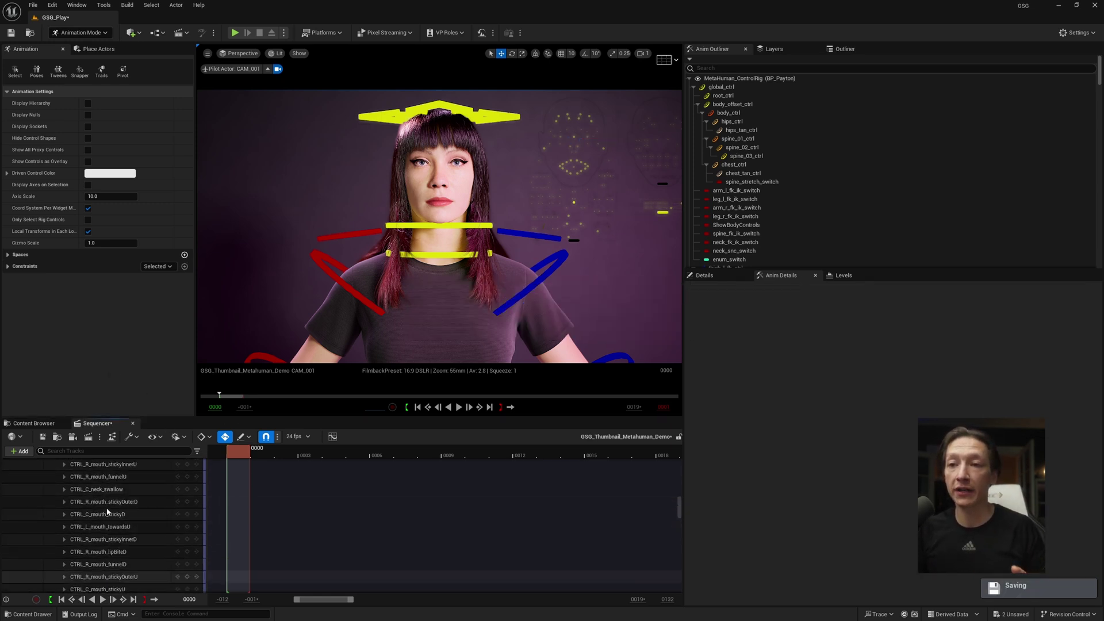
pyautogui.scroll(15, 107, 512)
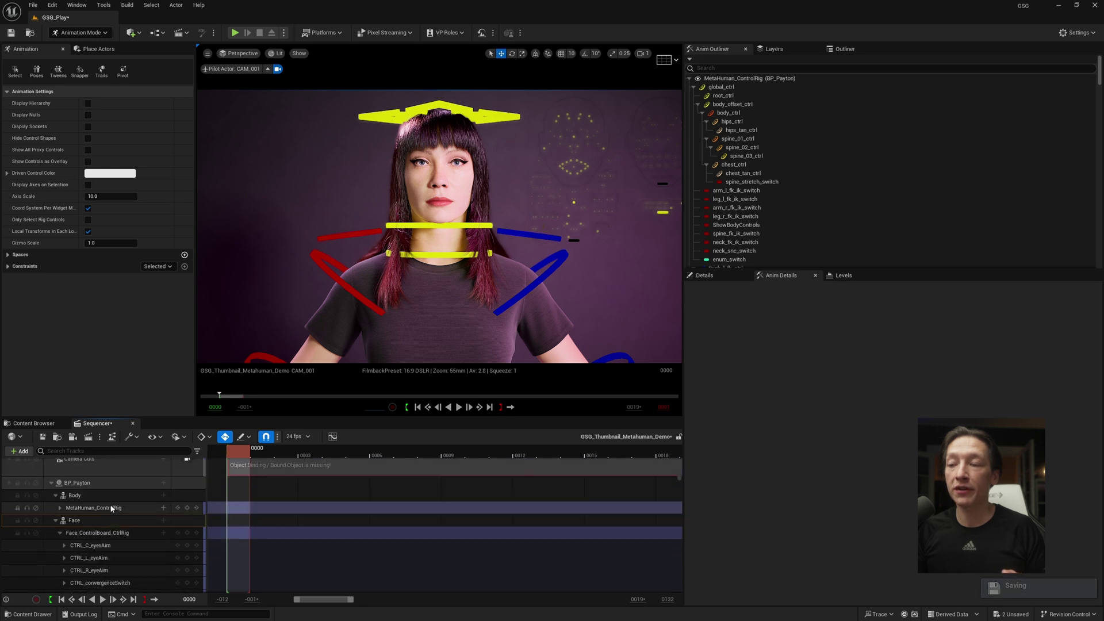
pyautogui.click(61, 549)
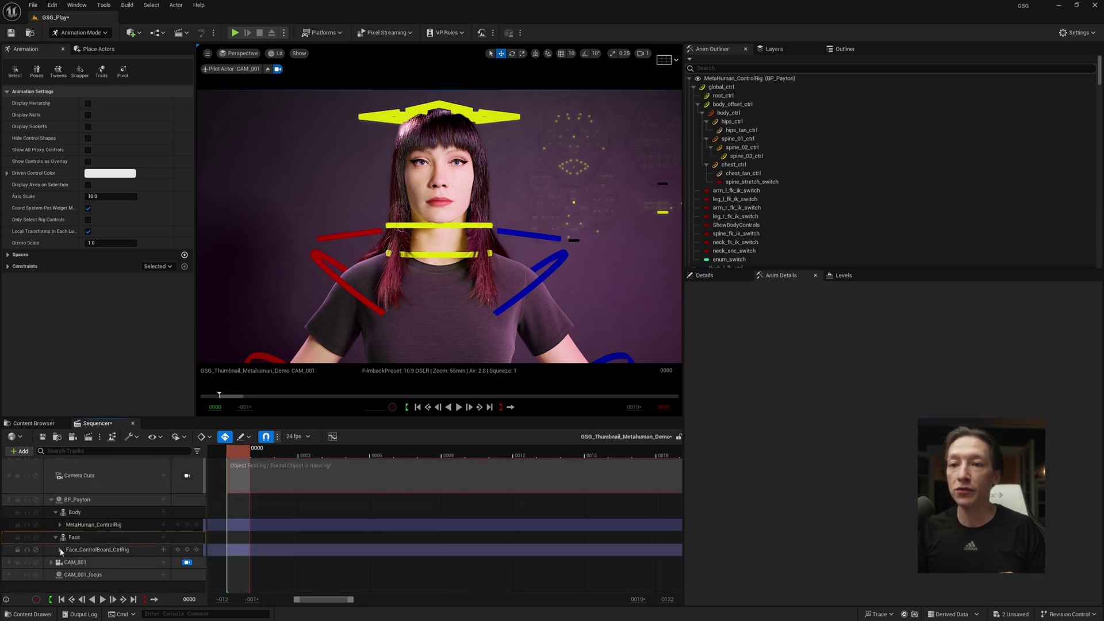
# Step: Expand the MetaHuman_ControlRig track under Body and select global_ctrl to show its attributes
pyautogui.click(90, 526)
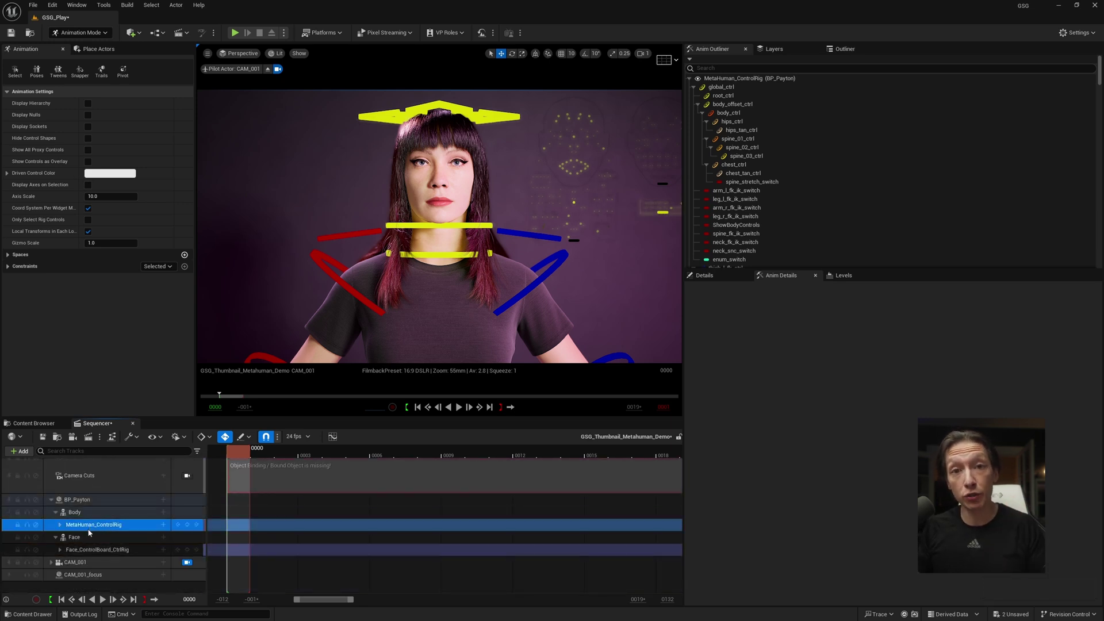
pyautogui.click(60, 526)
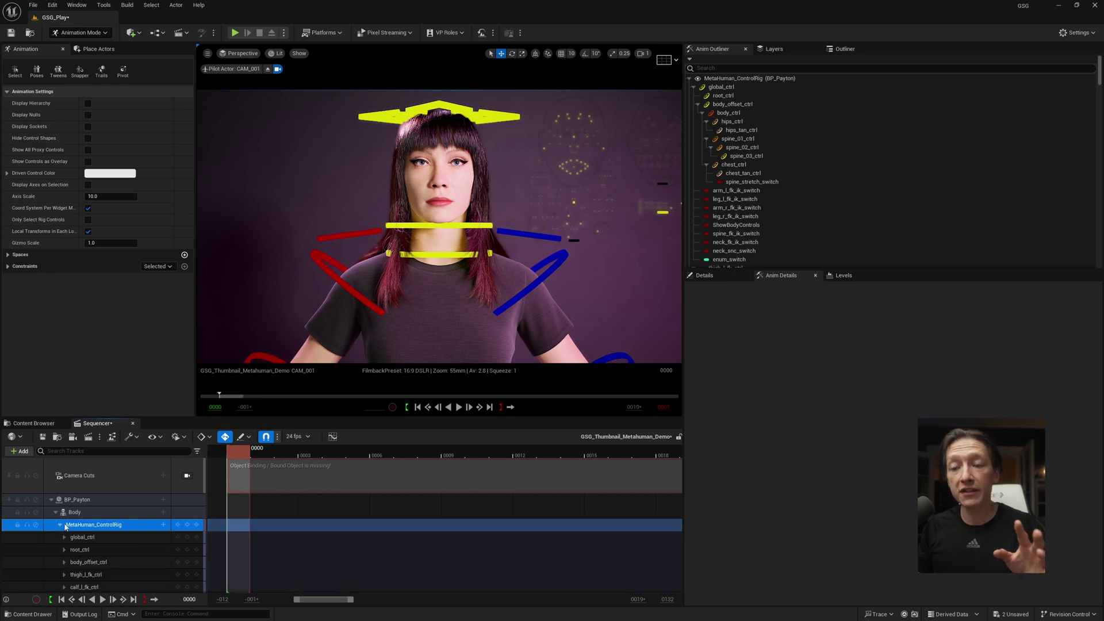
pyautogui.click(74, 536)
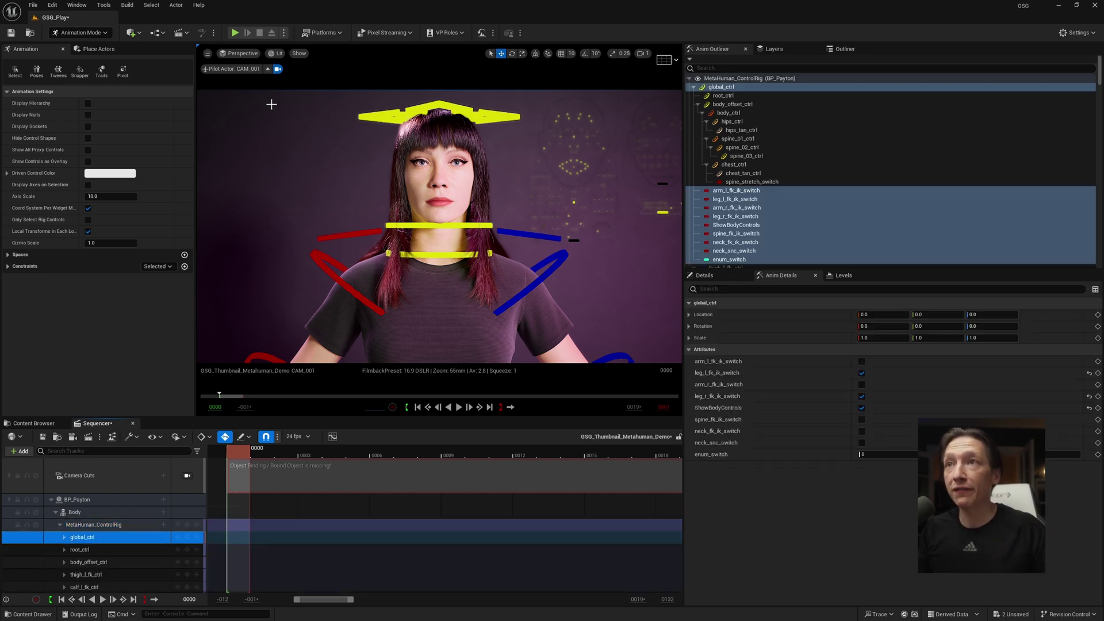
# Step: Stop piloting CAM_001, frame the character from a wider angle and select the lowerarm_r_fk_ctrl control
pyautogui.click(267, 69)
pyautogui.moveTo(417, 224); pyautogui.dragTo(393, 282, button='right')
pyautogui.scroll(-2, 434, 273)
pyautogui.click(424, 266)
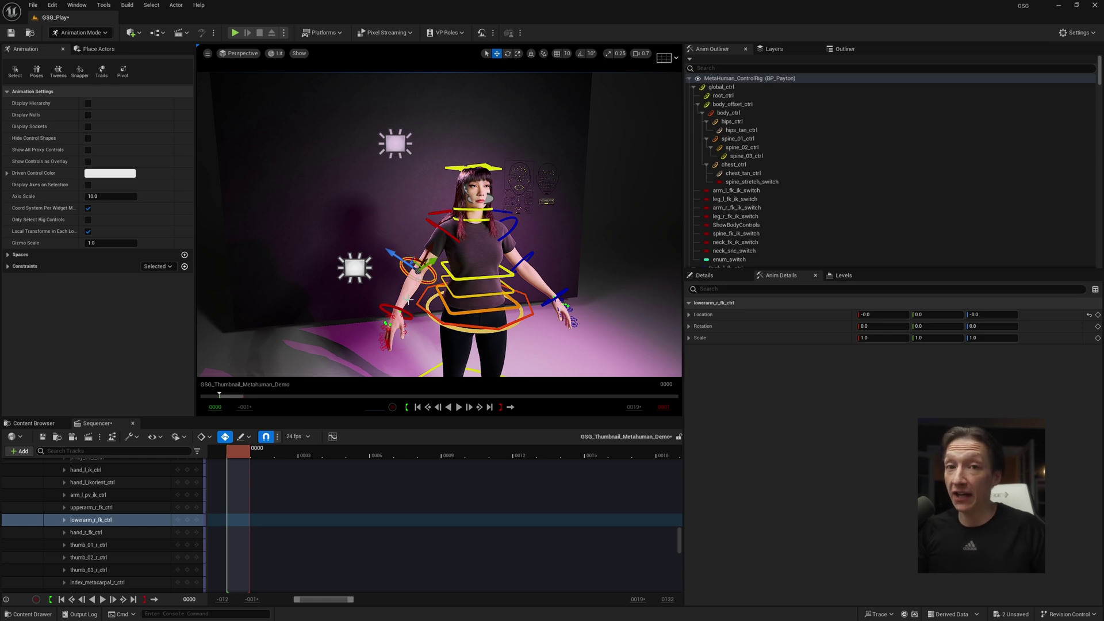
# Step: Try rotating lowerarm_r_fk_ctrl about its Z axis by about 20 degrees and bring it back to the starting pose
pyautogui.press('e')
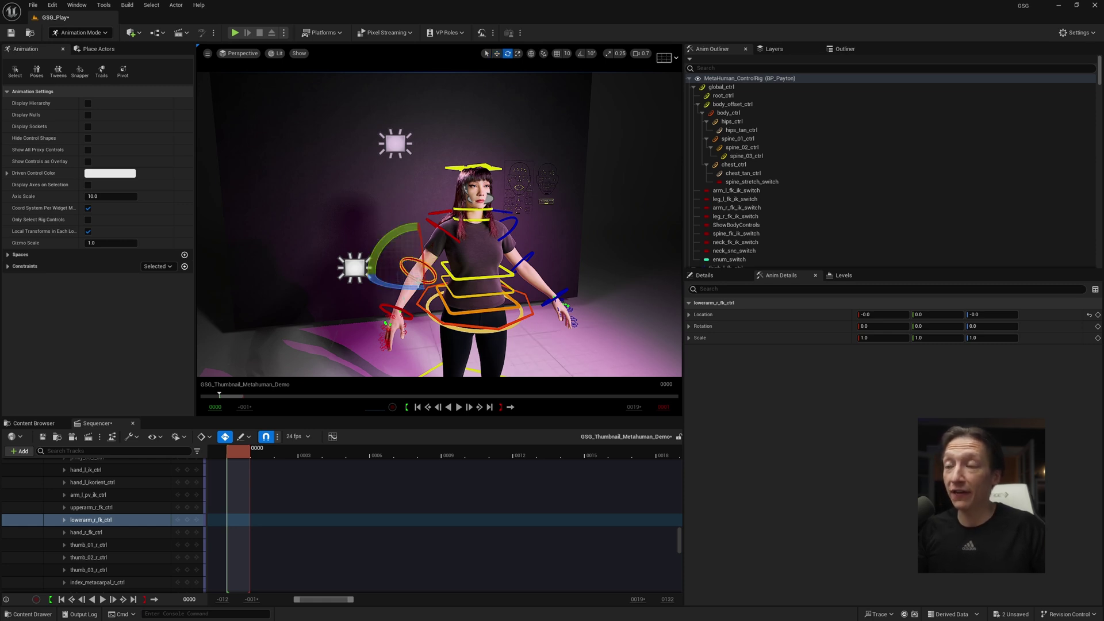
pyautogui.hotkey('ctrl', '`')
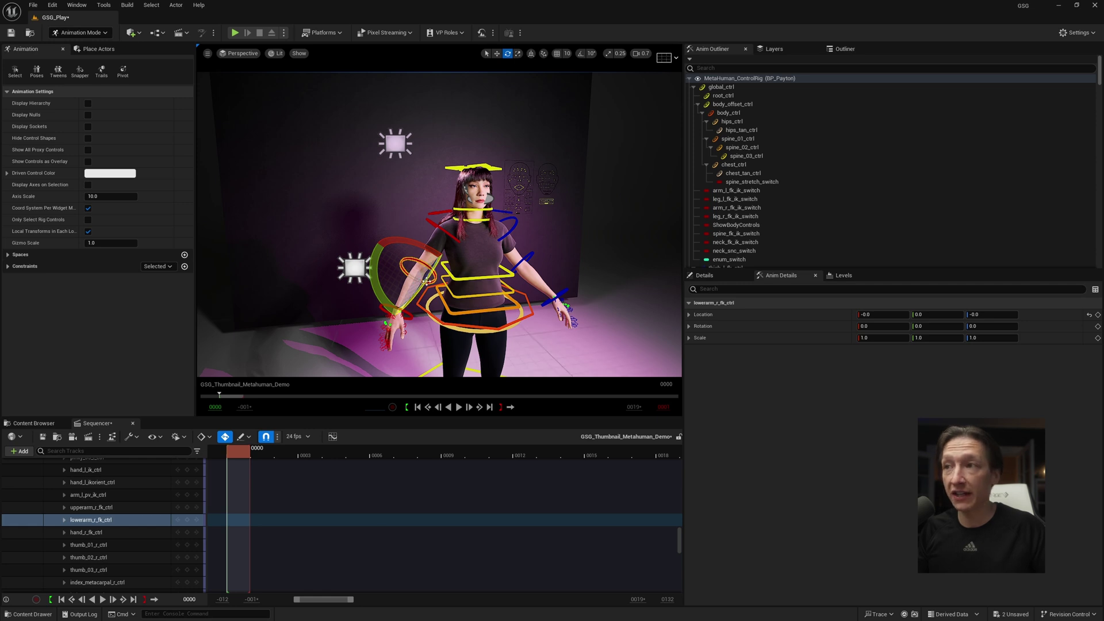
pyautogui.moveTo(429, 282); pyautogui.dragTo(435, 273)
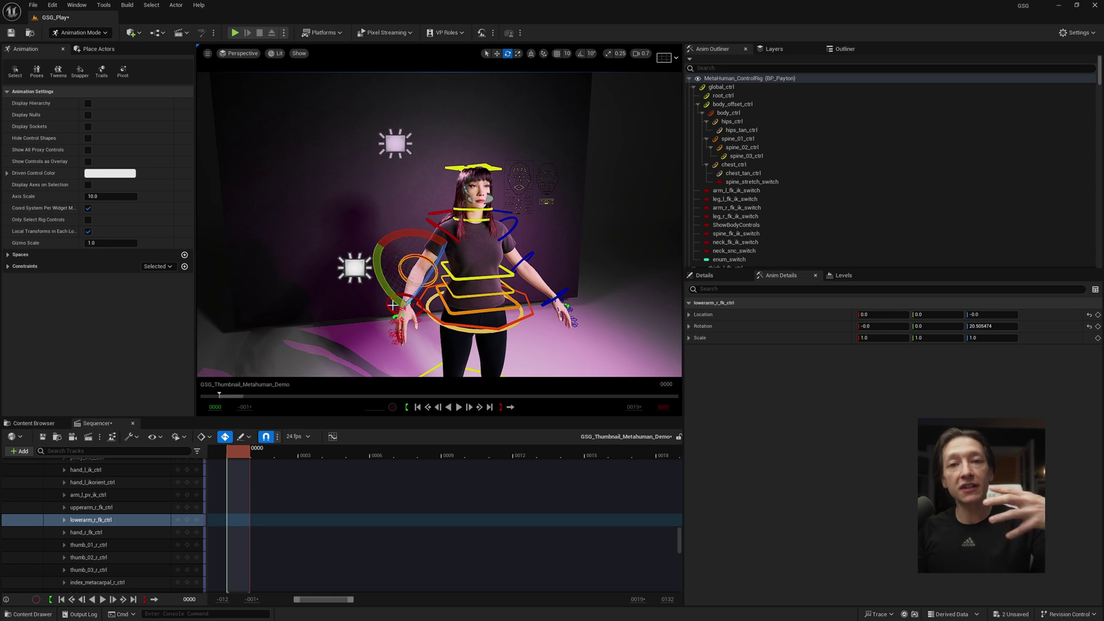
pyautogui.moveTo(435, 264); pyautogui.dragTo(428, 276)
# Step: Try rotating upperarm_r_fk_ctrl by about -19 degrees to swing the right arm toward the body, and undo the rotation
pyautogui.click(434, 226)
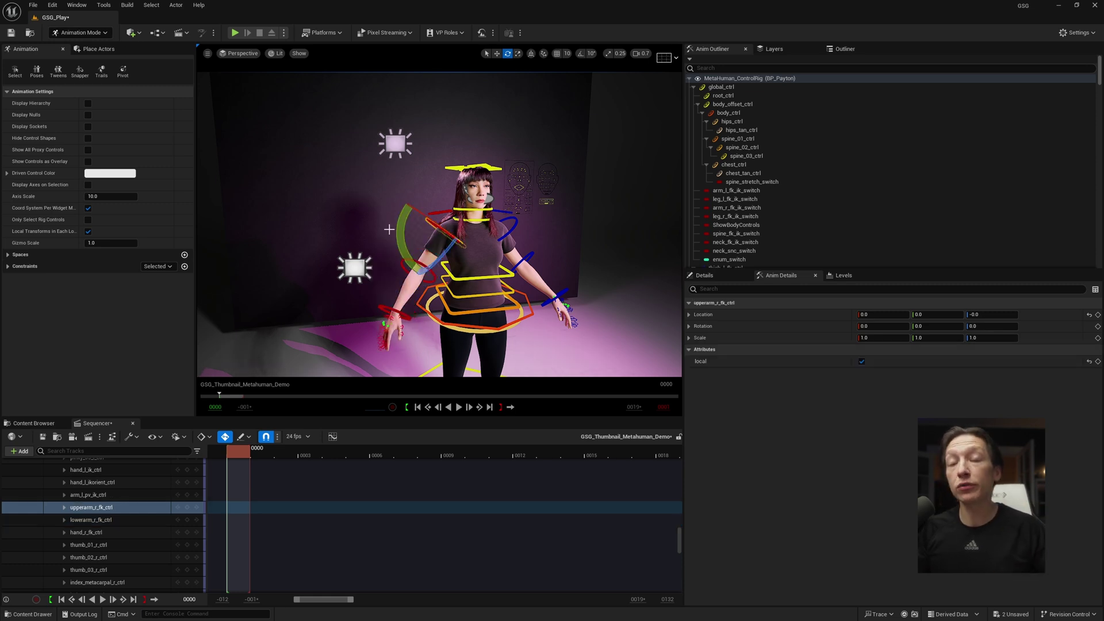
pyautogui.moveTo(406, 230); pyautogui.dragTo(436, 232)
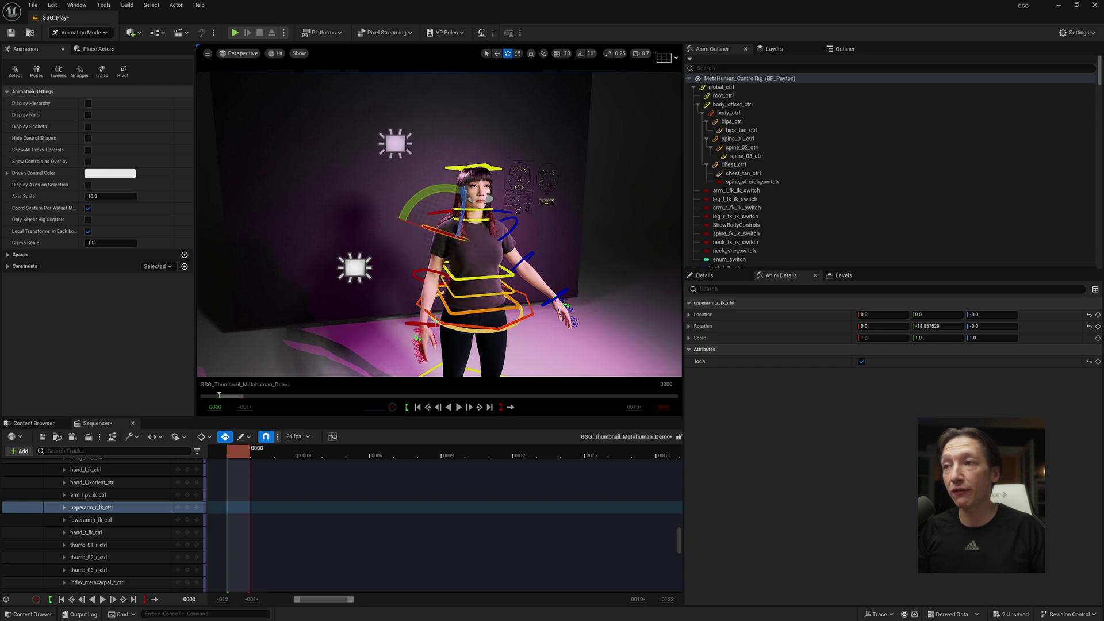
pyautogui.click(418, 327)
pyautogui.click(445, 312)
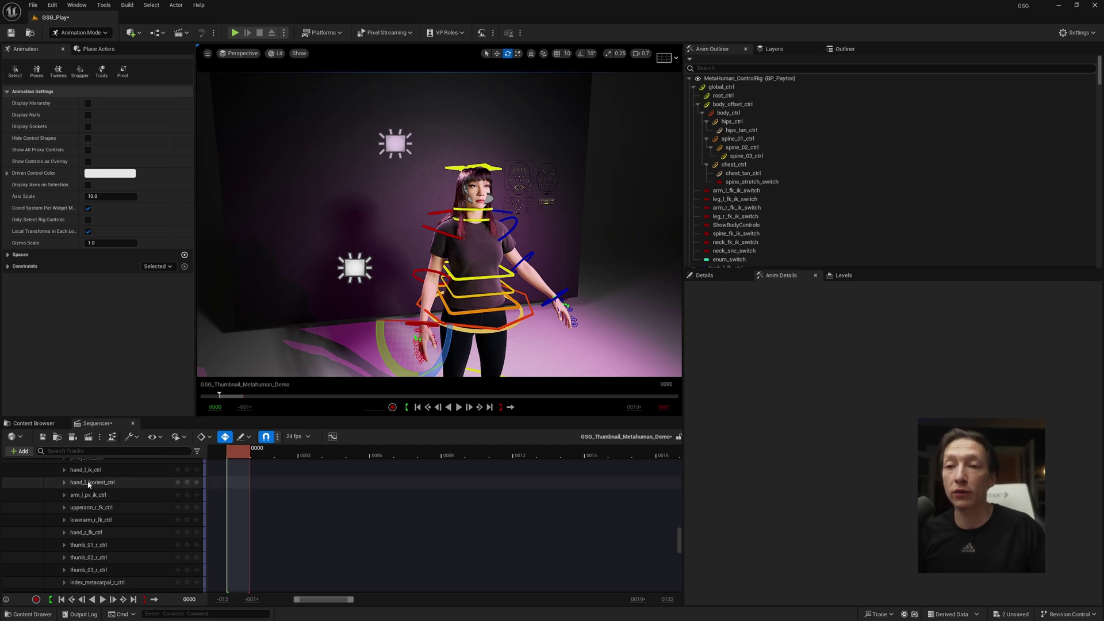
pyautogui.scroll(5, 102, 490)
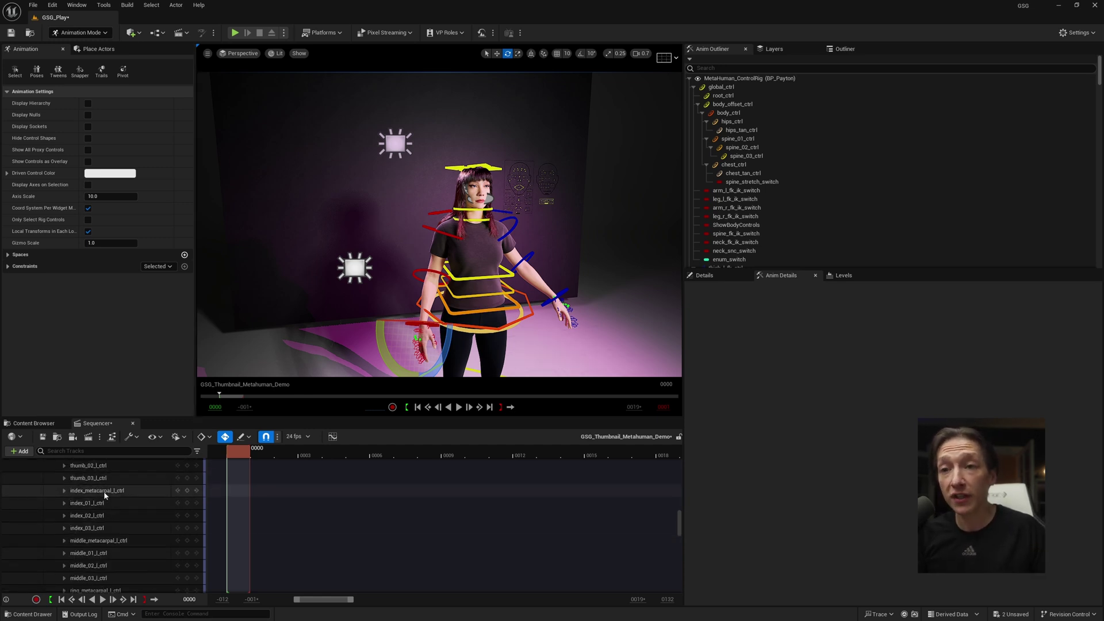
pyautogui.scroll(5, 113, 488)
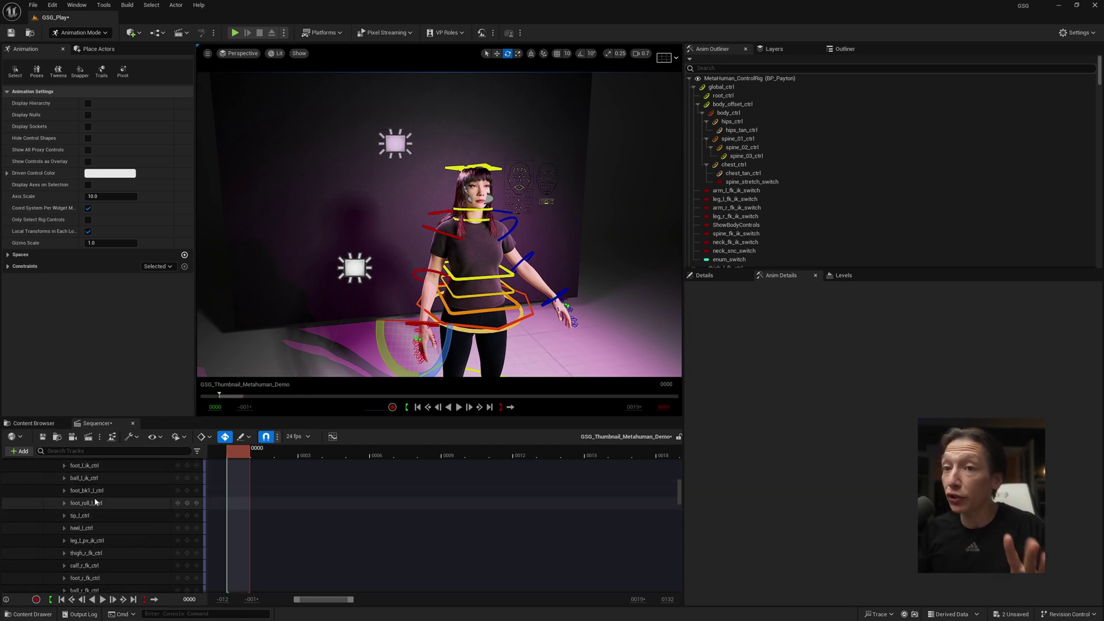
pyautogui.scroll(10, 96, 503)
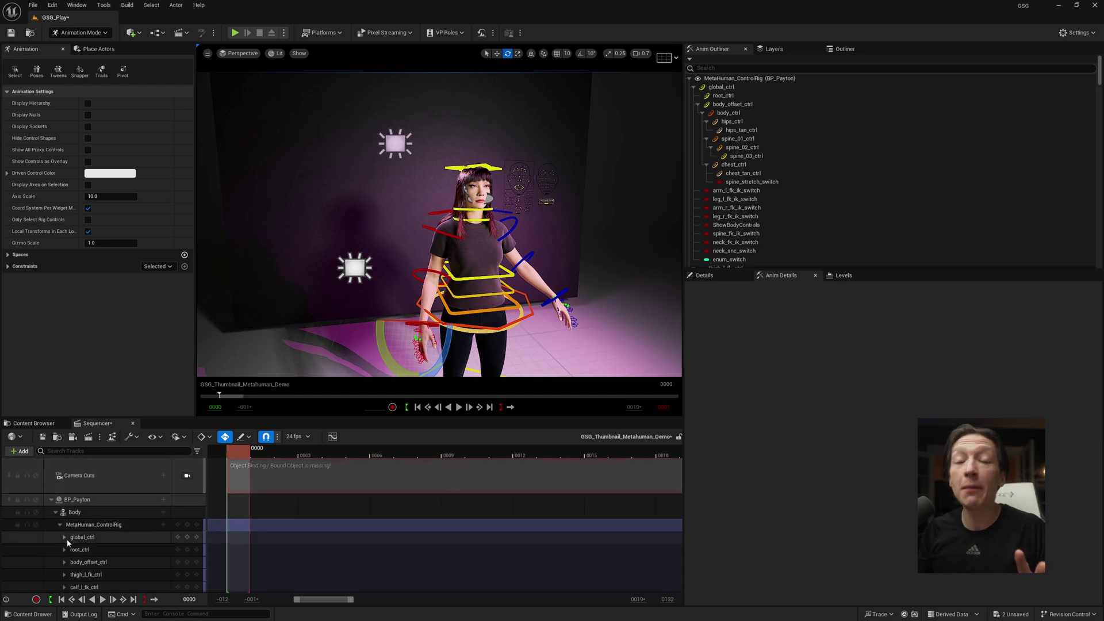
pyautogui.hotkey('ctrl', 'z')
pyautogui.hotkey('ctrl', 'z')
pyautogui.hotkey('ctrl', 'z')
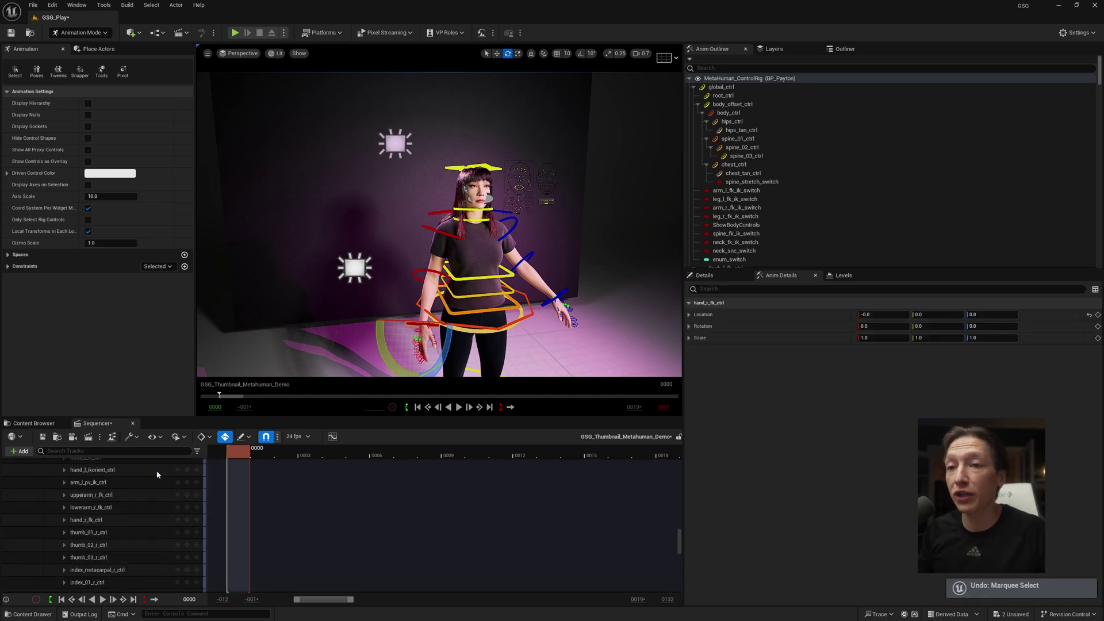
# Step: Select global_ctrl under MetaHuman_ControlRig and expand its channels to reach the FK/IK switches
pyautogui.scroll(4, 143, 508)
pyautogui.moveTo(679, 531); pyautogui.dragTo(677, 519)
pyautogui.scroll(5, 658, 480)
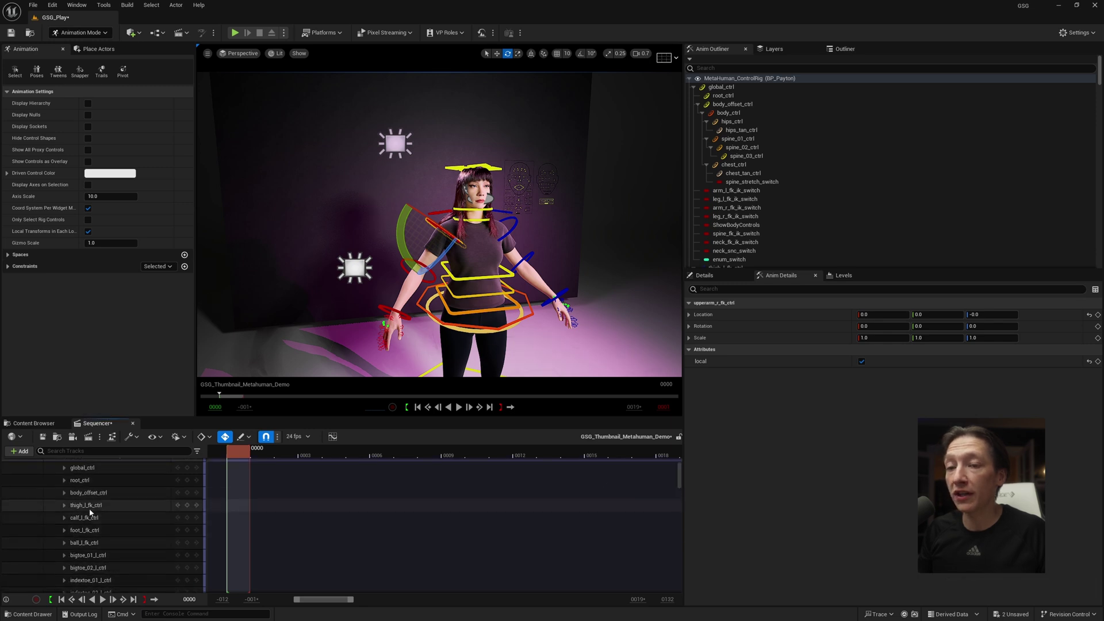
pyautogui.click(81, 537)
pyautogui.click(64, 537)
pyautogui.scroll(-1, 87, 521)
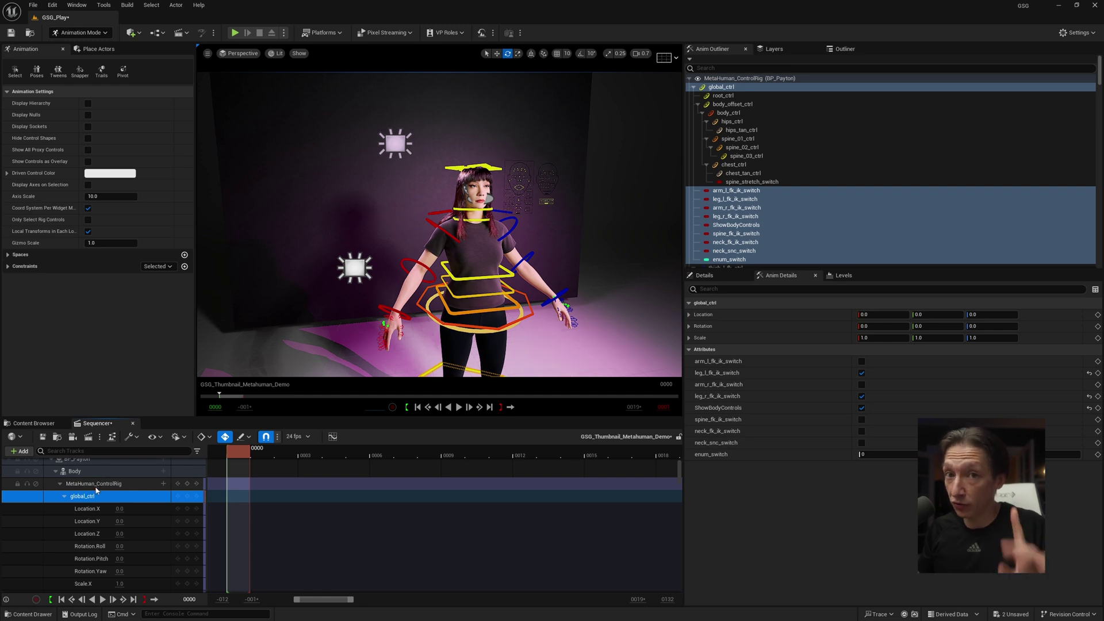
pyautogui.scroll(-2, 94, 499)
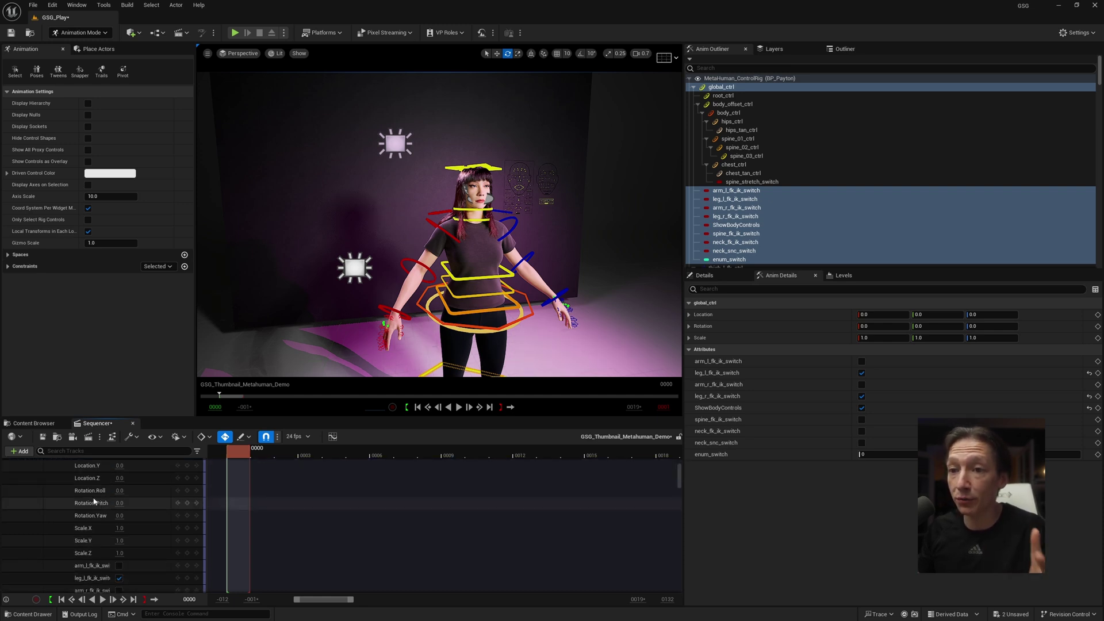
pyautogui.scroll(1, 93, 500)
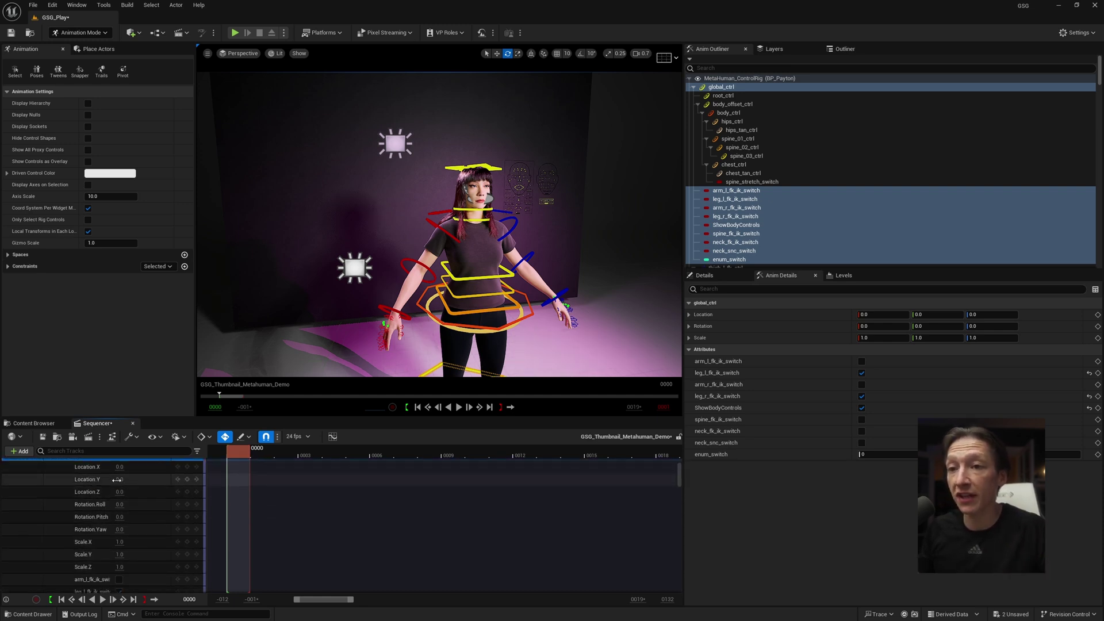
pyautogui.scroll(2, 95, 510)
pyautogui.scroll(-3, 93, 506)
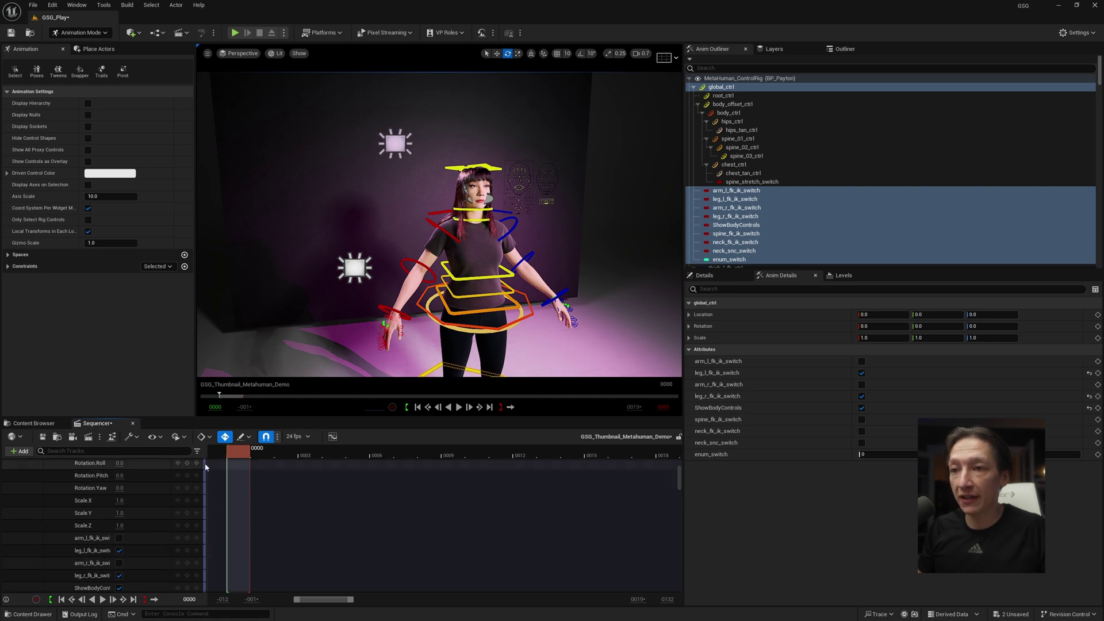
# Step: Widen the track list to show the full channel names and enable arm_l_fk_ik_switch and arm_r_fk_ik_switch
pyautogui.moveTo(205, 462); pyautogui.dragTo(263, 463)
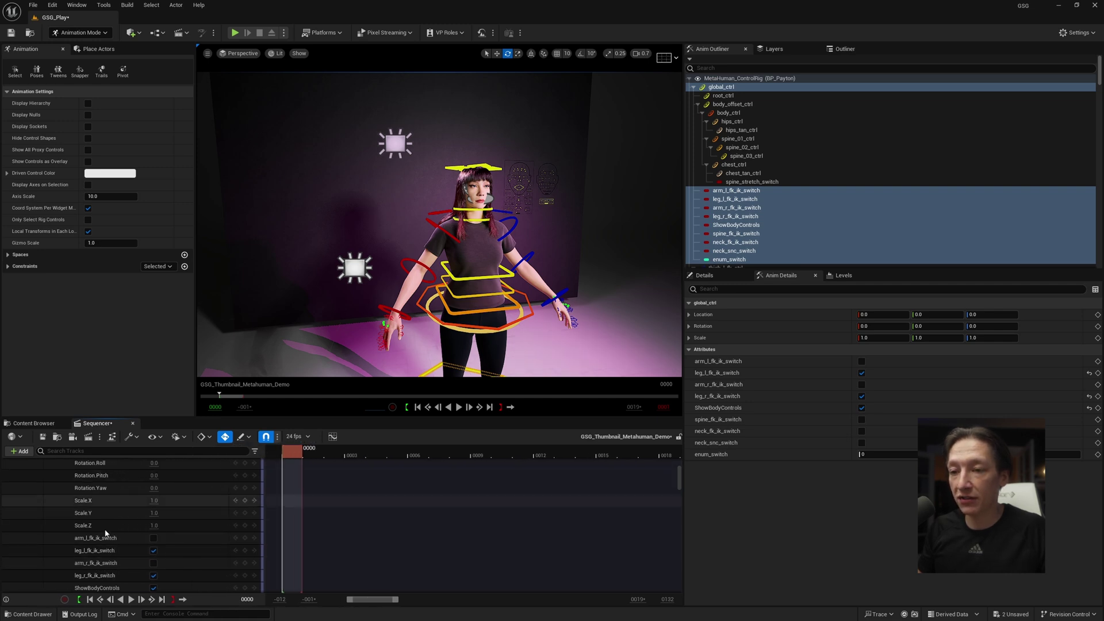
pyautogui.click(153, 539)
pyautogui.click(154, 563)
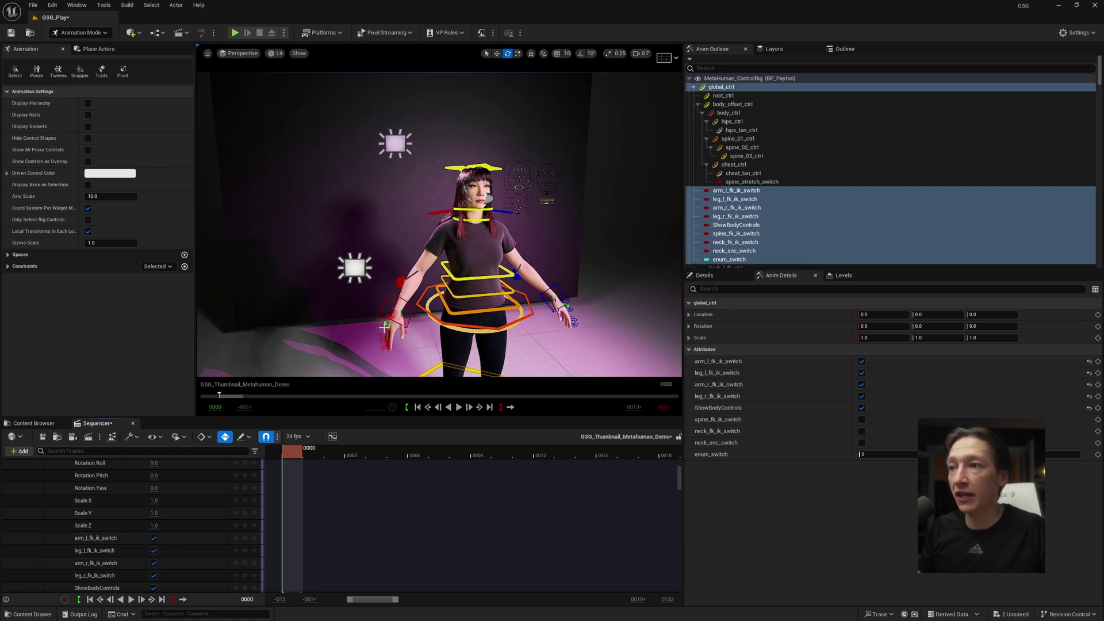
# Step: Try raising the right hand beside the head by moving and rotating hand_r_ik_ctrl
pyautogui.click(394, 300)
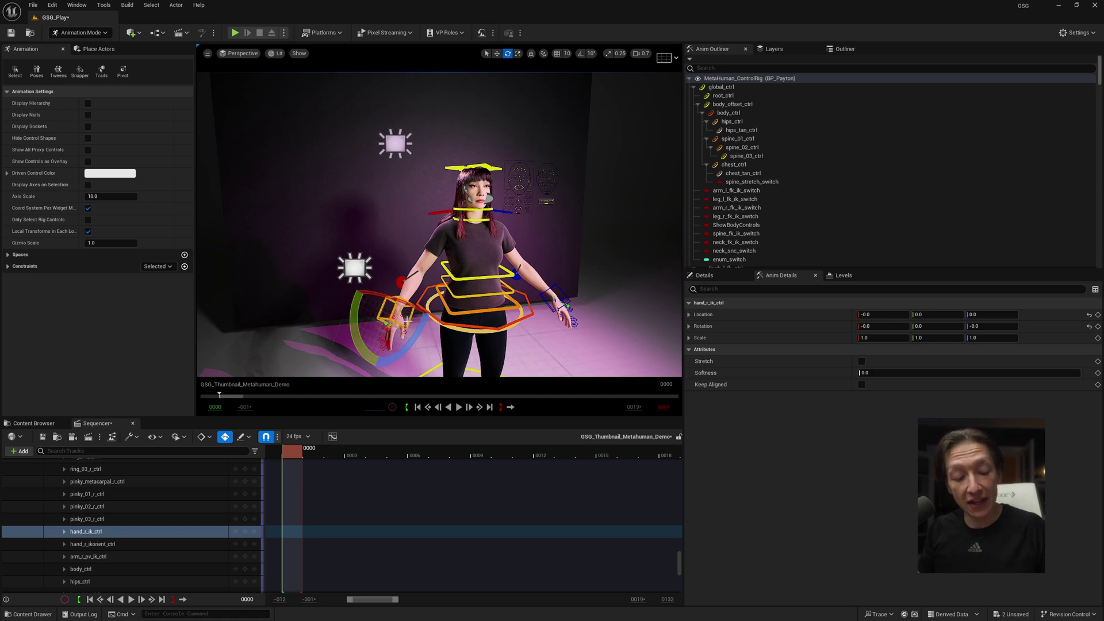
pyautogui.press('w')
pyautogui.moveTo(409, 302); pyautogui.dragTo(414, 139)
pyautogui.press('e')
pyautogui.press('w')
pyautogui.press('e')
pyautogui.press('w')
pyautogui.press('e')
pyautogui.press('w')
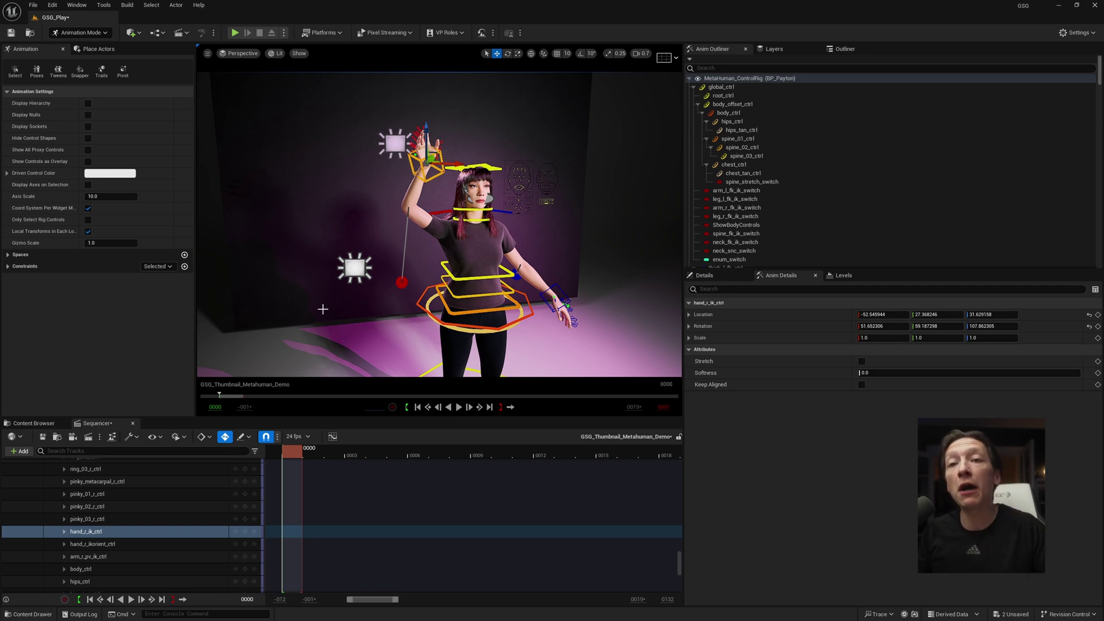
# Step: Try moving hand_r_ik_ctrl down in front of the right shoulder with the elbow bent
pyautogui.press('w')
pyautogui.moveTo(440, 223)
pyautogui.mouseDown(button='right')
pyautogui.moveTo(456, 225)
pyautogui.moveTo(460, 201)
pyautogui.moveTo(455, 264)
pyautogui.moveTo(460, 236)
pyautogui.moveTo(428, 218)
pyautogui.mouseUp(button='right')
pyautogui.press('s')
pyautogui.scroll(-2, 440, 223)
pyautogui.press('e')
pyautogui.press('w')
pyautogui.press('s')
pyautogui.moveTo(432, 185); pyautogui.dragTo(440, 237)
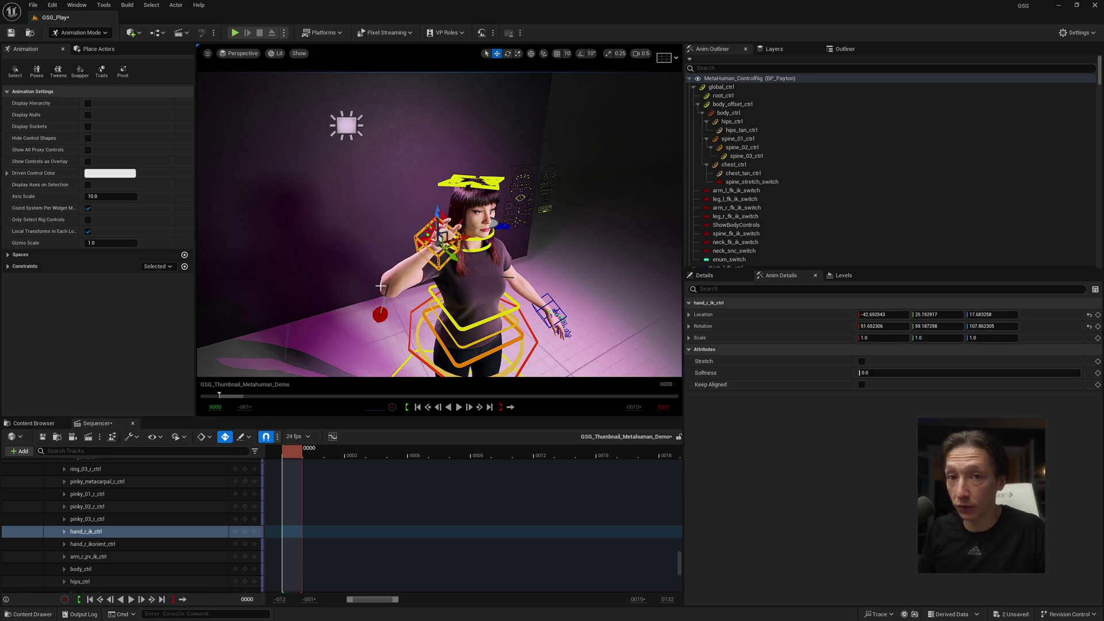
# Step: Undo the raised-hand moves and rotations of hand_r_ik_ctrl to bring the right arm back down
pyautogui.hotkey('ctrl', 'z')
pyautogui.hotkey('ctrl', 'z')
pyautogui.hotkey('ctrl', 'z')
pyautogui.hotkey('ctrl', 'z')
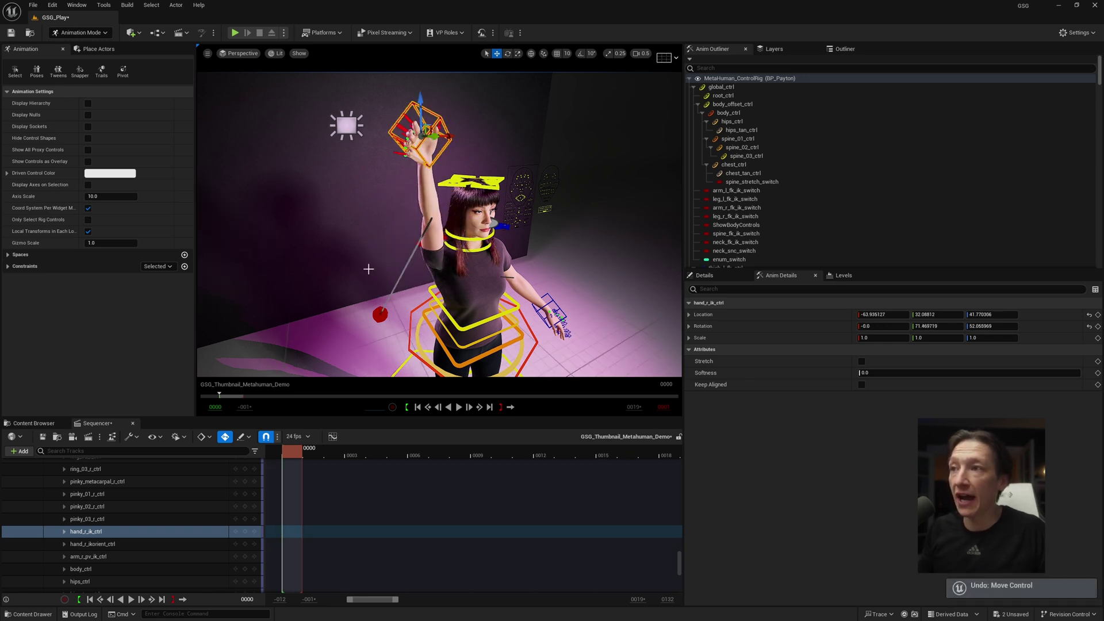
pyautogui.hotkey('ctrl', 'z')
# Step: Frame the torso from the side and rotate body_ctrl slightly to turn the hips
pyautogui.moveTo(397, 270); pyautogui.dragTo(382, 230, button='right')
pyautogui.moveTo(509, 303); pyautogui.dragTo(517, 310, button='right')
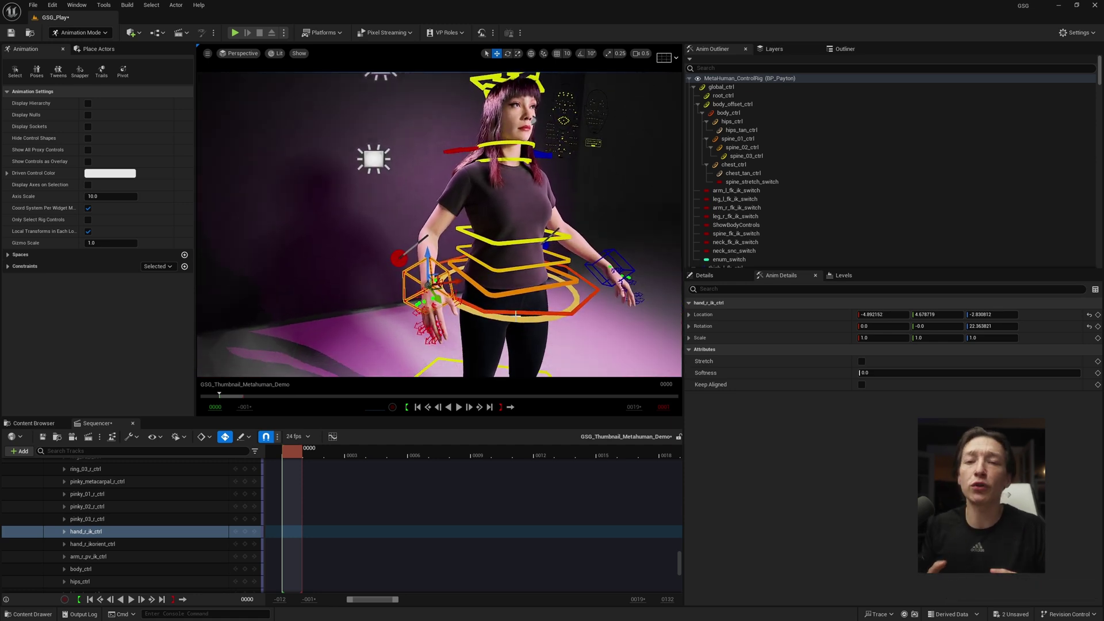
pyautogui.click(518, 312)
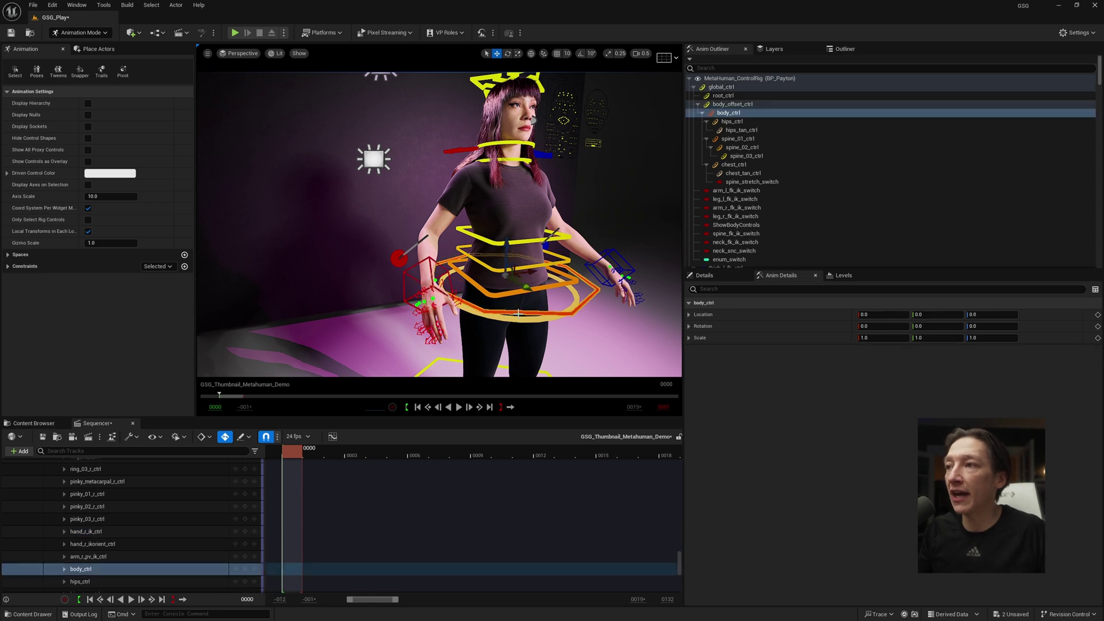
pyautogui.press('e')
pyautogui.moveTo(530, 295); pyautogui.dragTo(487, 296)
# Step: Move hand_l_ik_ctrl inward and down so the left hand hangs close to the hip, undoing unwanted moves
pyautogui.click(619, 254)
pyautogui.press('w')
pyautogui.moveTo(619, 262); pyautogui.dragTo(460, 279)
pyautogui.keyDown('alt'); pyautogui.moveTo(570, 279); pyautogui.dragTo(467, 323); pyautogui.keyUp('alt')
pyautogui.hotkey('ctrl', 'z')
pyautogui.hotkey('ctrl', 'z')
pyautogui.click(569, 291)
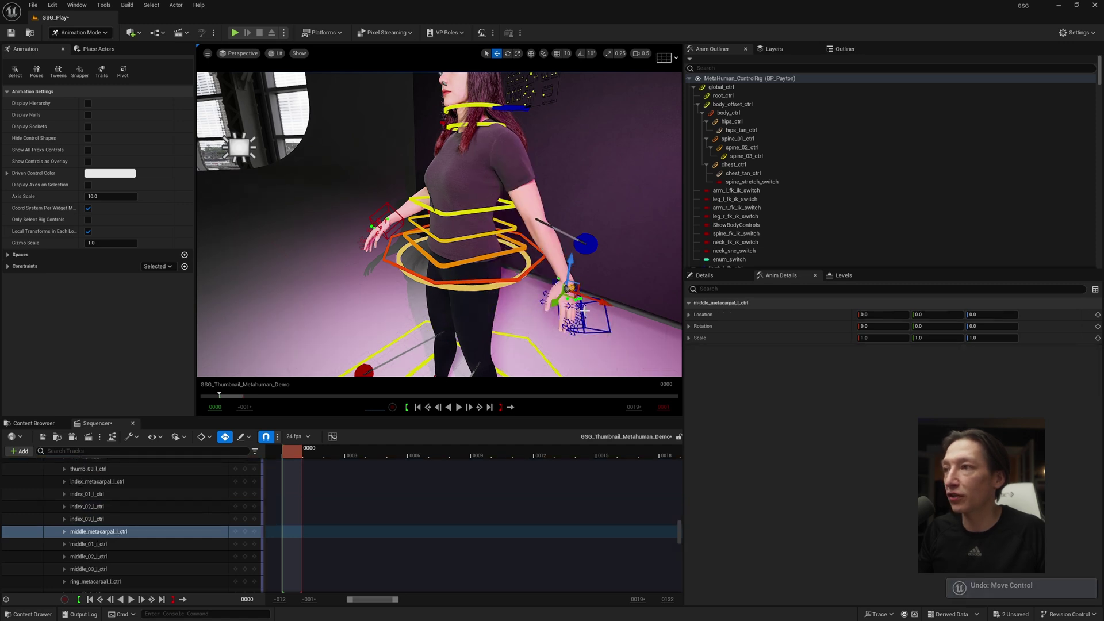
pyautogui.click(607, 320)
pyautogui.moveTo(603, 322); pyautogui.dragTo(513, 300)
# Step: Rotate hand_l_ik_ctrl into a relaxed wrist angle and check the pose with the controls hidden
pyautogui.press('e')
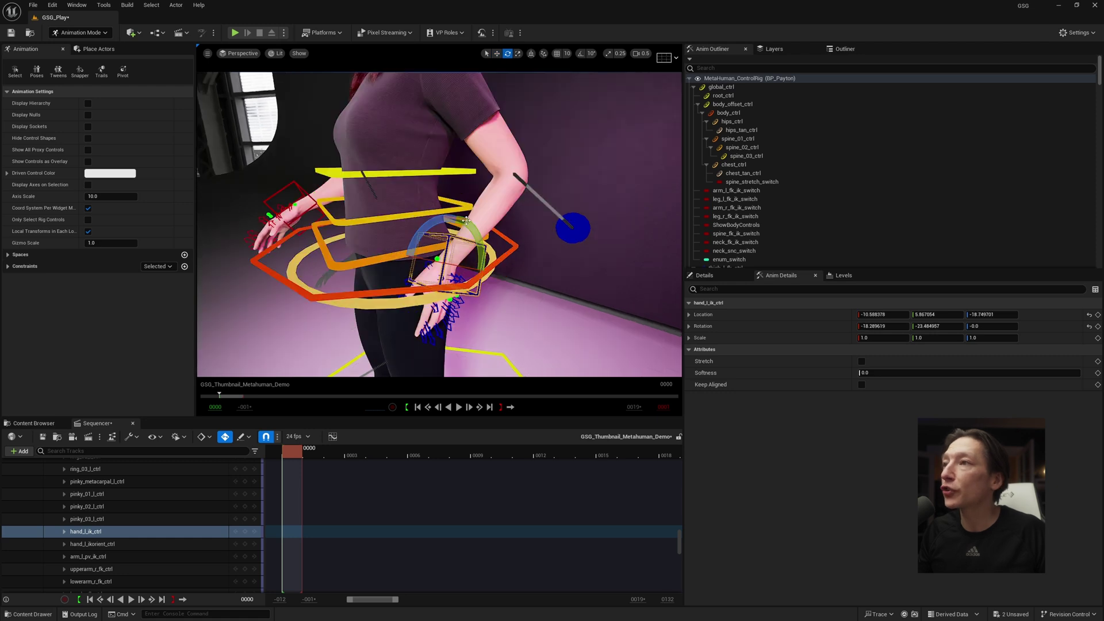
pyautogui.keyDown('alt'); pyautogui.moveTo(426, 259); pyautogui.dragTo(461, 224); pyautogui.keyUp('alt')
pyautogui.press('g')
pyautogui.scroll(-3, 397, 217)
pyautogui.press('g')
# Step: Move the pole vector control arm_l_pv_ik_ctrl to adjust the left elbow's direction
pyautogui.click(501, 252)
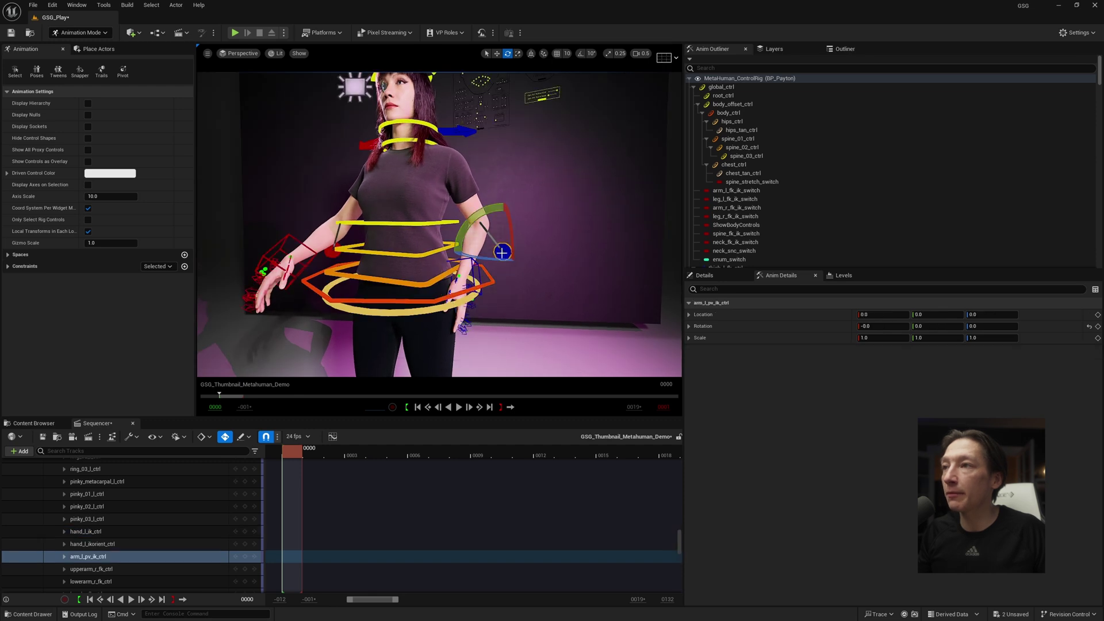
pyautogui.press('w')
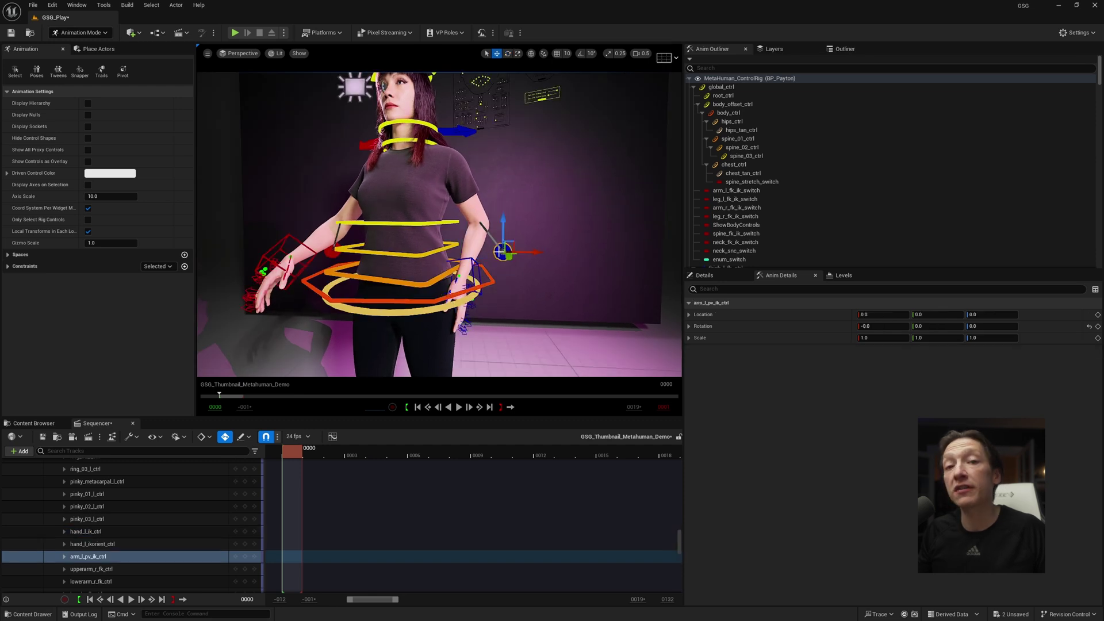
pyautogui.moveTo(534, 254)
pyautogui.mouseDown()
pyautogui.moveTo(578, 250)
pyautogui.moveTo(541, 245)
pyautogui.mouseUp()
pyautogui.keyDown('alt'); pyautogui.moveTo(467, 215); pyautogui.dragTo(543, 212); pyautogui.keyUp('alt')
# Step: Move hand_r_ik_ctrl in toward the right hip and rotate it, lowering the arm alongside the body
pyautogui.click(371, 232)
pyautogui.moveTo(395, 254); pyautogui.dragTo(452, 241)
pyautogui.press('e')
pyautogui.press('w')
pyautogui.moveTo(439, 232); pyautogui.dragTo(403, 261, button='right')
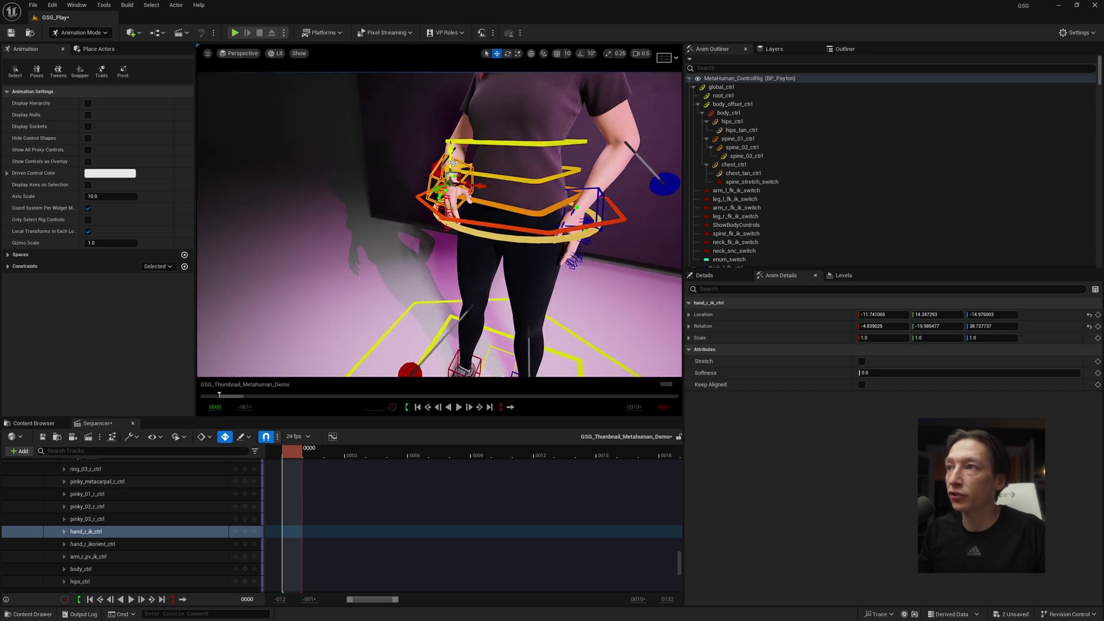
pyautogui.moveTo(451, 161); pyautogui.dragTo(458, 223)
pyautogui.moveTo(450, 185); pyautogui.dragTo(534, 225, button='right')
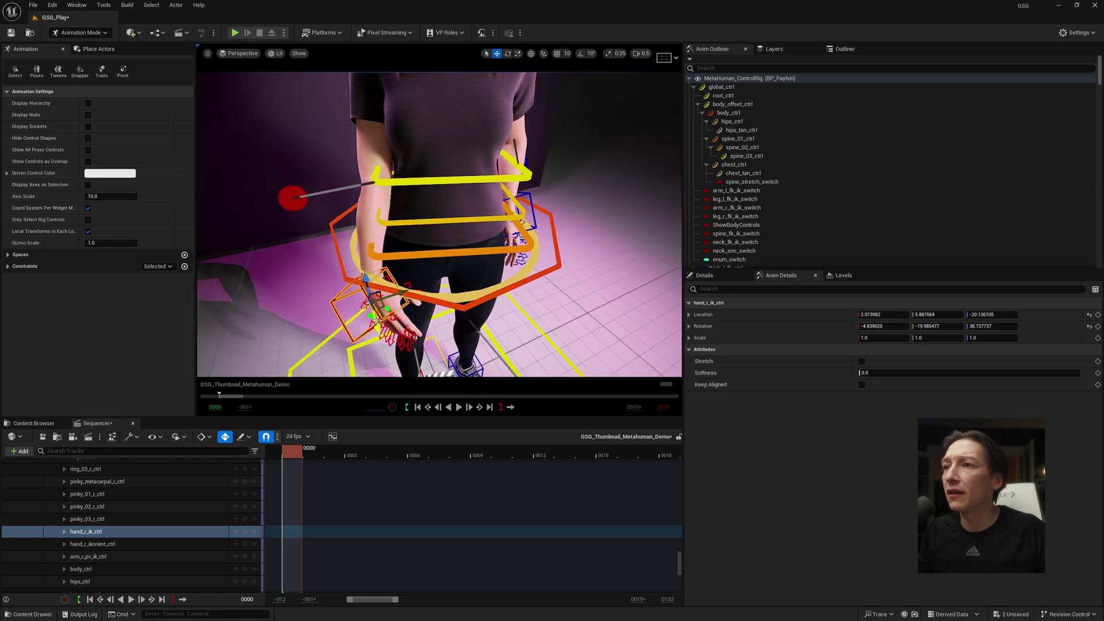
# Step: Refine hand_r_ik_ctrl by shifting the right hand outward and back beside the thigh and rotating the wrist
pyautogui.moveTo(394, 297); pyautogui.dragTo(345, 291)
pyautogui.press('e')
pyautogui.press('w')
pyautogui.moveTo(548, 288); pyautogui.dragTo(477, 256, button='right')
pyautogui.press('e')
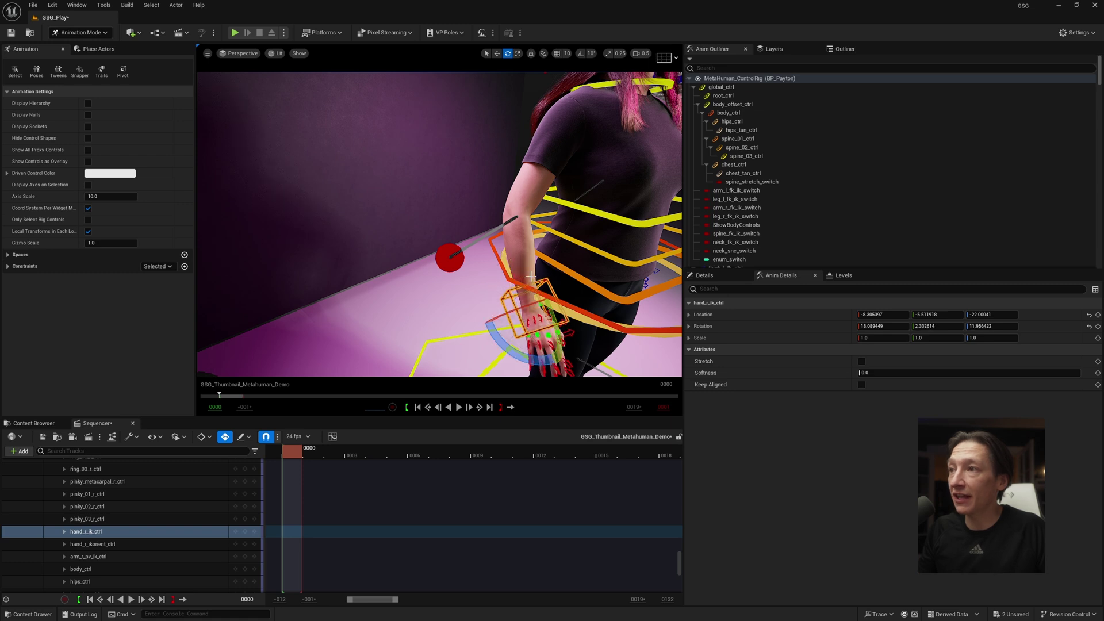
pyautogui.moveTo(545, 303); pyautogui.dragTo(526, 325)
pyautogui.moveTo(526, 322); pyautogui.dragTo(447, 267, button='right')
# Step: Move the right arm's pole vector control to adjust the elbow's direction
pyautogui.click(410, 273)
pyautogui.press('w')
pyautogui.moveTo(413, 248); pyautogui.dragTo(484, 228)
pyautogui.moveTo(484, 229); pyautogui.dragTo(465, 234, button='right')
# Step: Move foot_r_ik_ctrl about -3.6 along Y and rotate it to turn the right foot outward
pyautogui.keyDown('alt'); pyautogui.moveTo(380, 230); pyautogui.dragTo(389, 343); pyautogui.keyUp('alt')
pyautogui.click(393, 344)
pyautogui.click(377, 200)
pyautogui.press('e')
pyautogui.moveTo(427, 237); pyautogui.dragTo(432, 234)
pyautogui.moveTo(392, 317); pyautogui.dragTo(391, 349, button='right')
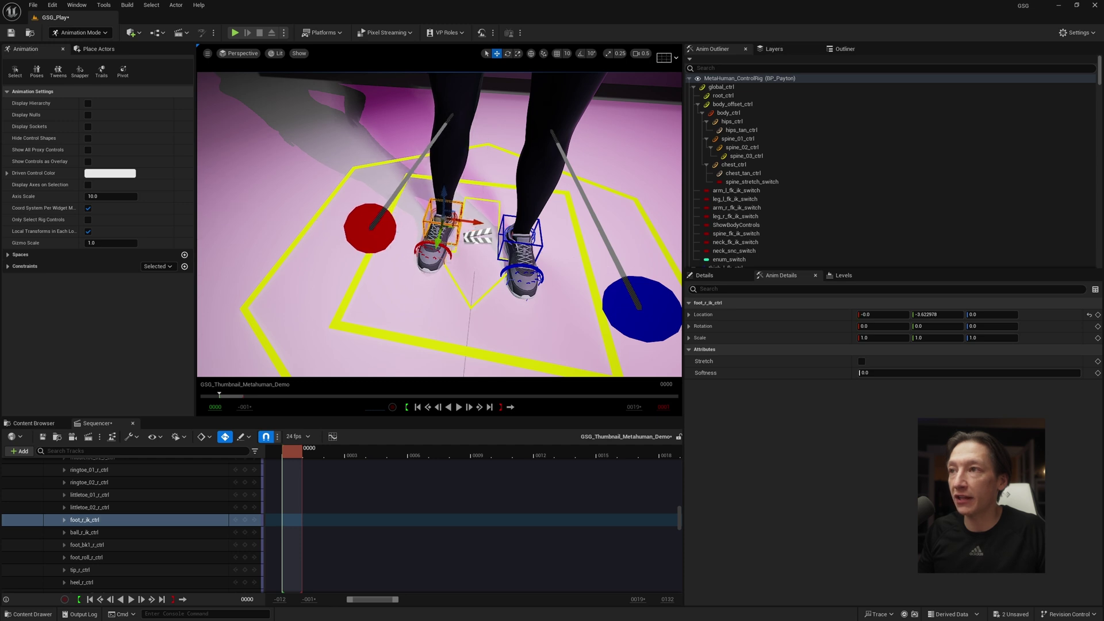
pyautogui.press('e')
pyautogui.moveTo(467, 252); pyautogui.dragTo(443, 256)
# Step: Move foot_l_ik_ctrl about 8.9 along Y and rotate it about -7 degrees around Z
pyautogui.click(517, 242)
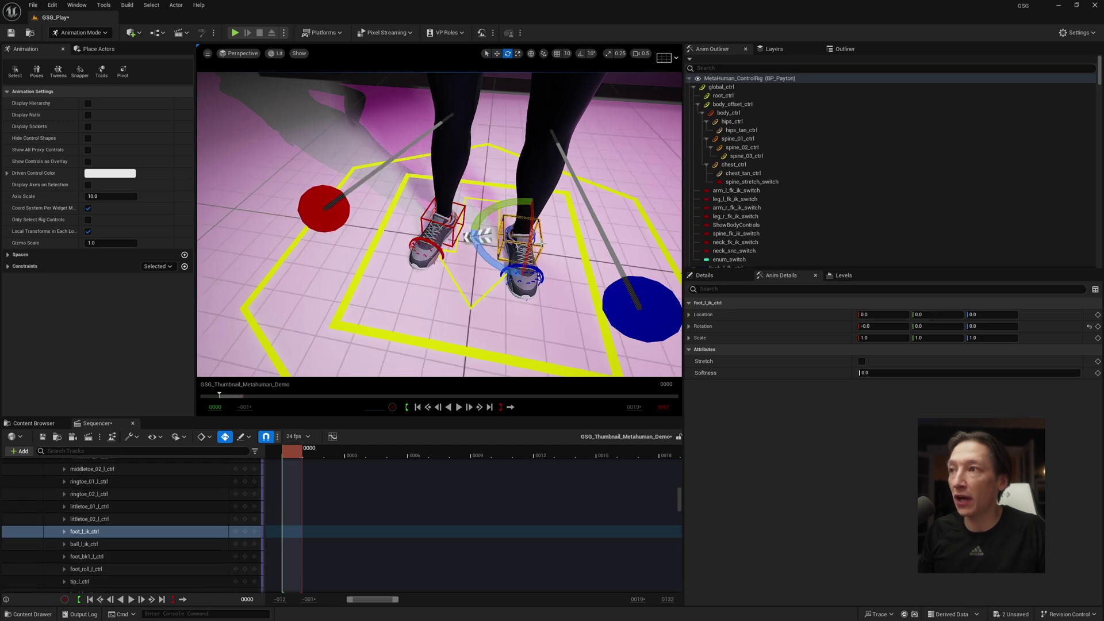
pyautogui.press('w')
pyautogui.moveTo(520, 264); pyautogui.dragTo(519, 288)
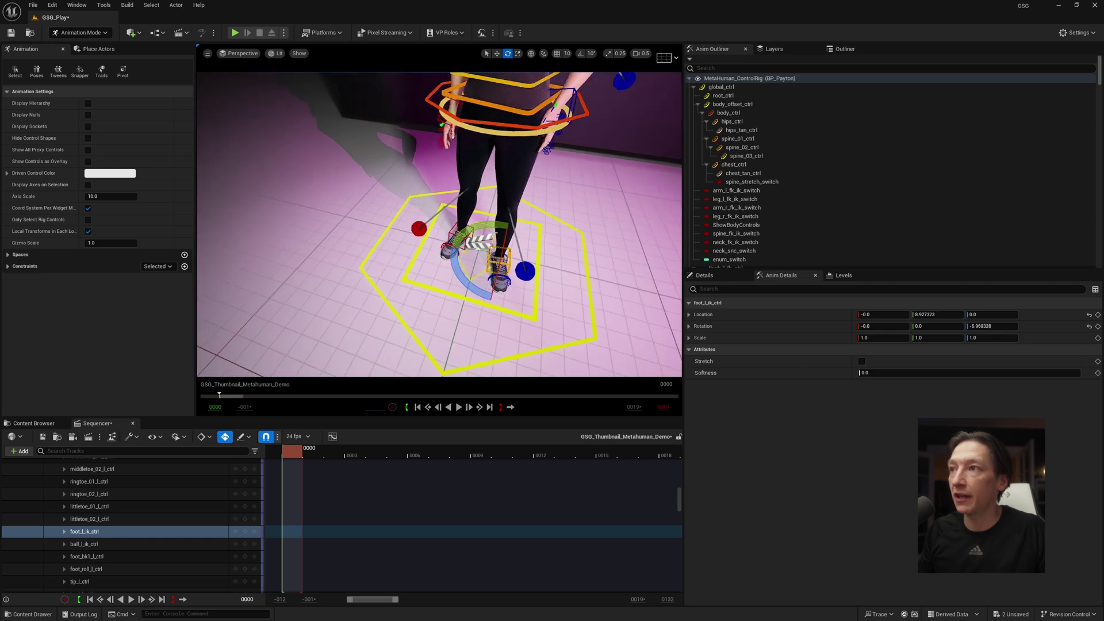
# Step: Check the full-body pose with the controls hidden, and frame the head and face control board up close
pyautogui.press('g')
pyautogui.moveTo(493, 225); pyautogui.dragTo(489, 167, button='right')
pyautogui.press('g')
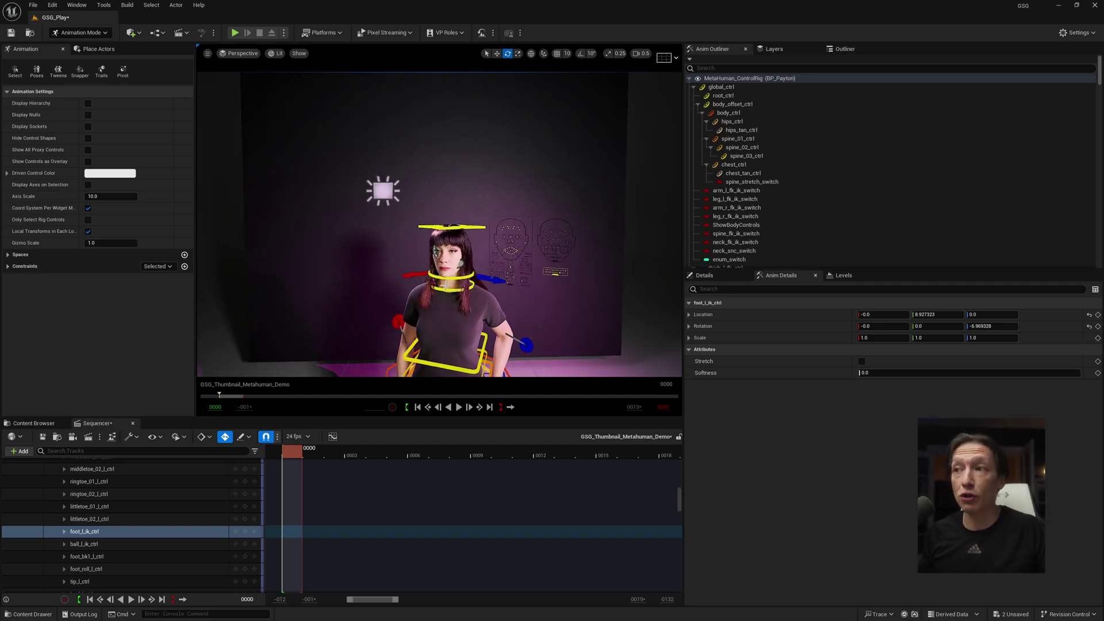
pyautogui.press('w')
pyautogui.moveTo(365, 251); pyautogui.dragTo(520, 243, button='right')
pyautogui.scroll(-1, 388, 253)
pyautogui.press('w')
pyautogui.scroll(-1, 437, 249)
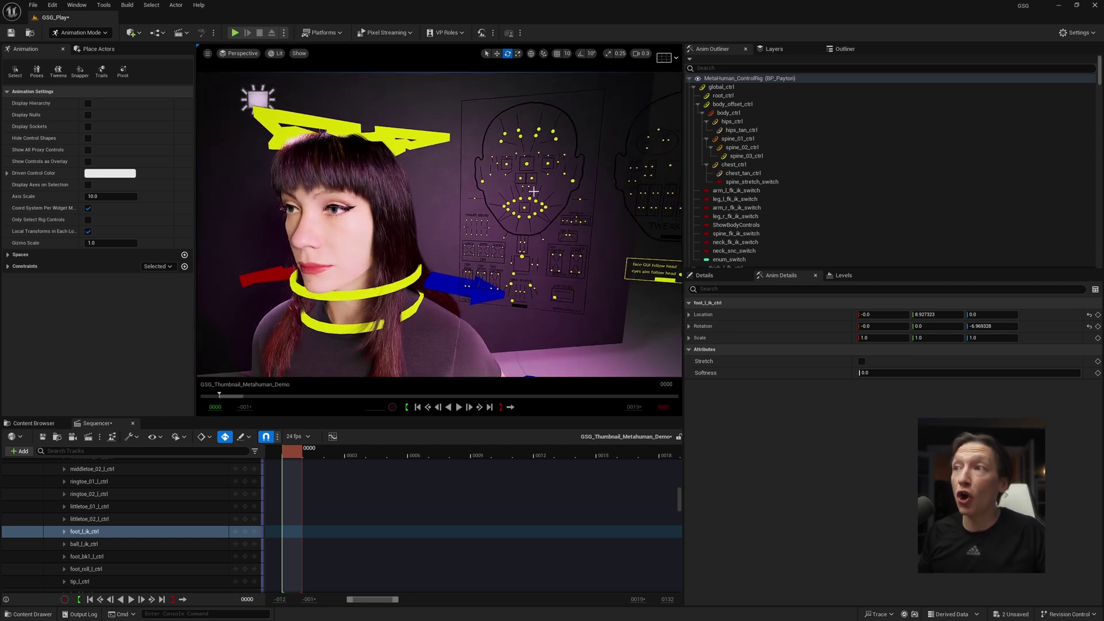
# Step: Try moving the CTRL_C_mouth control on the face board to about 0.10, -0.34, and check the face up close
pyautogui.click(525, 209)
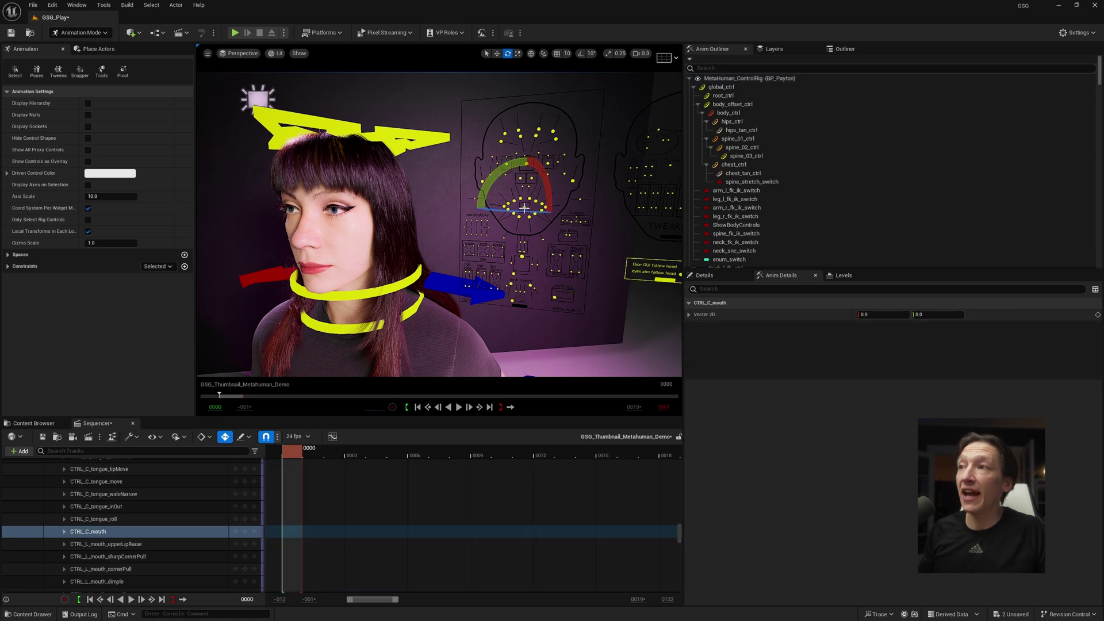
pyautogui.press('w')
pyautogui.moveTo(532, 199); pyautogui.dragTo(529, 200)
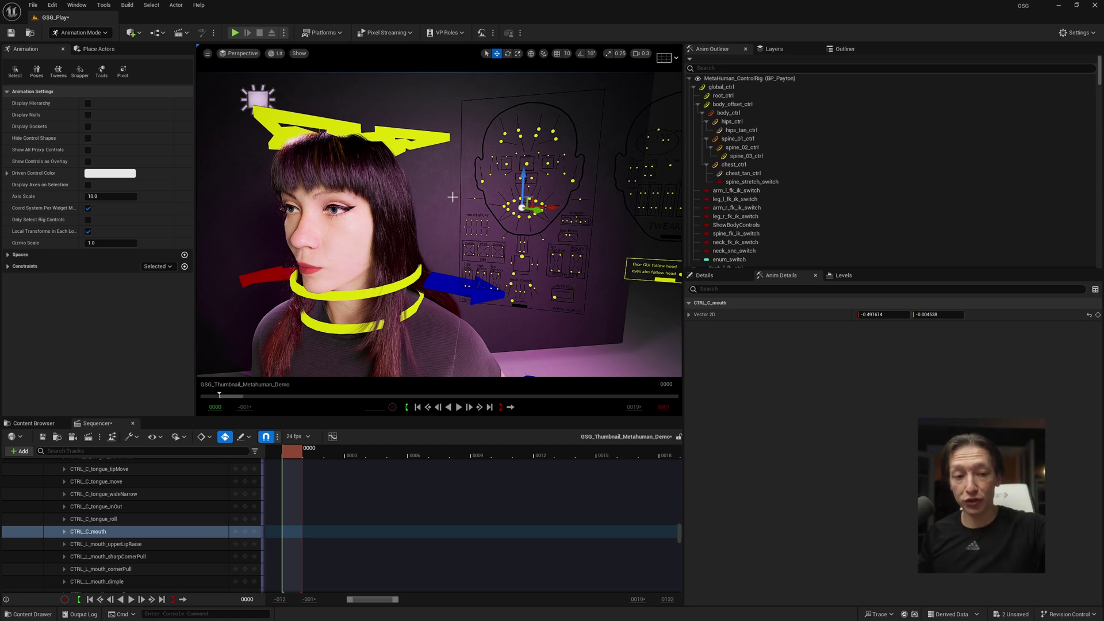
pyautogui.moveTo(524, 206); pyautogui.dragTo(534, 202)
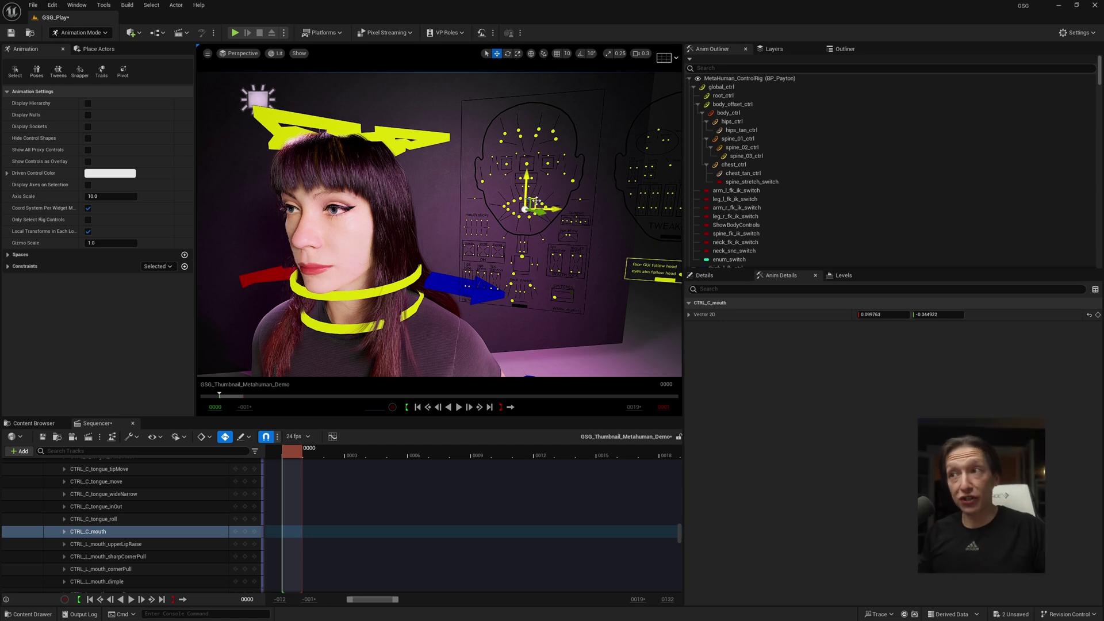
pyautogui.keyDown('alt'); pyautogui.moveTo(460, 230); pyautogui.dragTo(397, 236); pyautogui.keyUp('alt')
pyautogui.moveTo(439, 224); pyautogui.dragTo(440, 224, button='right')
pyautogui.moveTo(393, 133); pyautogui.dragTo(393, 133, button='right')
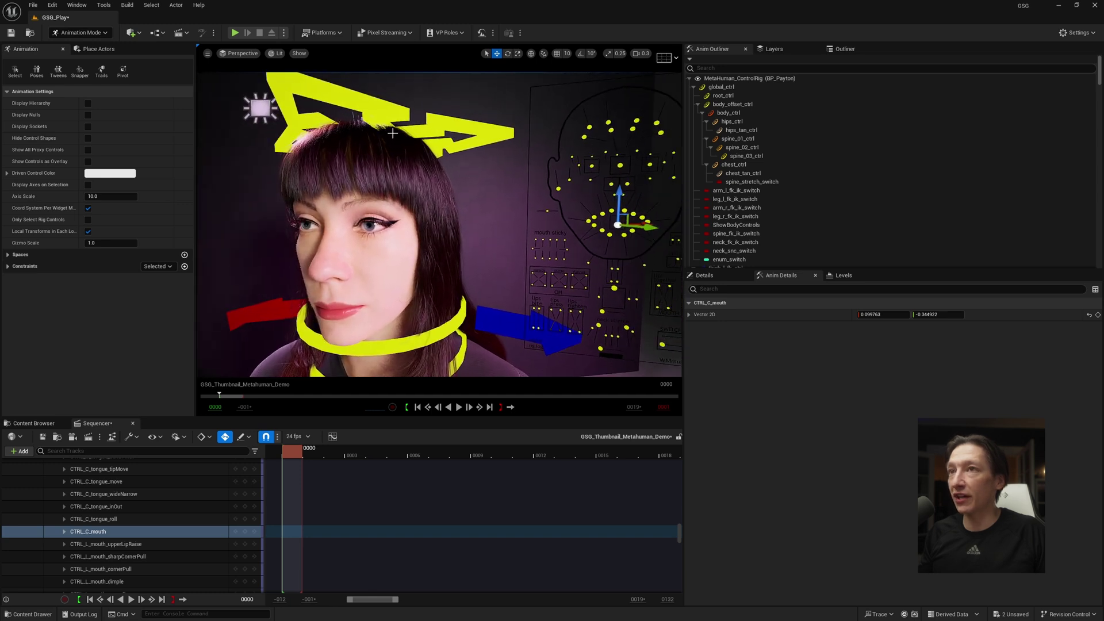
# Step: Split the viewport into two side-by-side panes, with one showing the CAM_001 view in Game View without rig controls
pyautogui.click(208, 54)
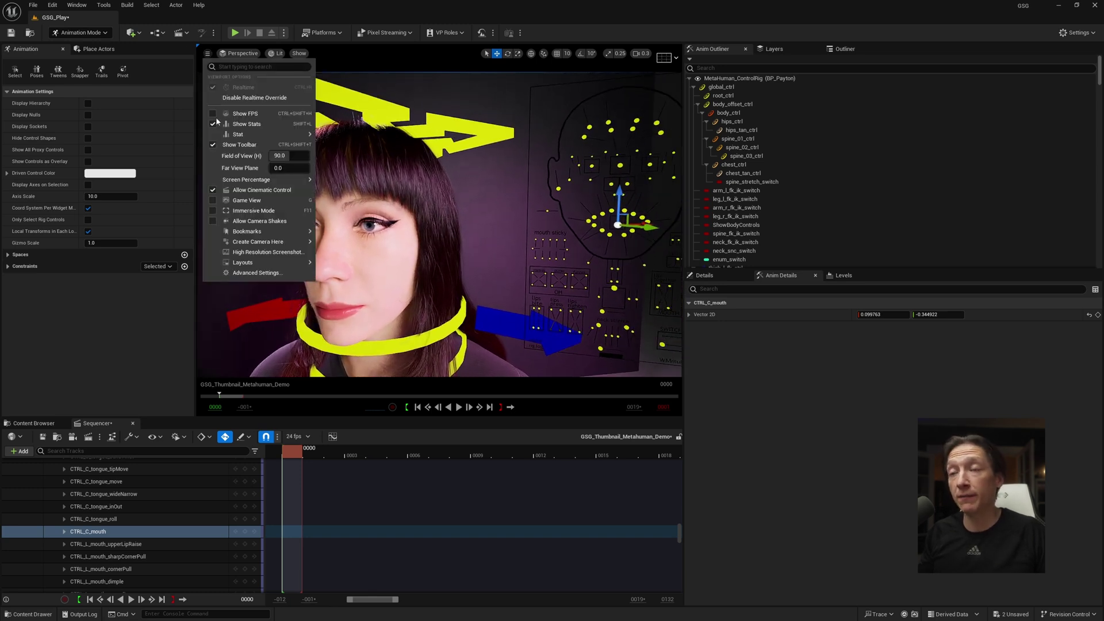
pyautogui.moveTo(239, 263)
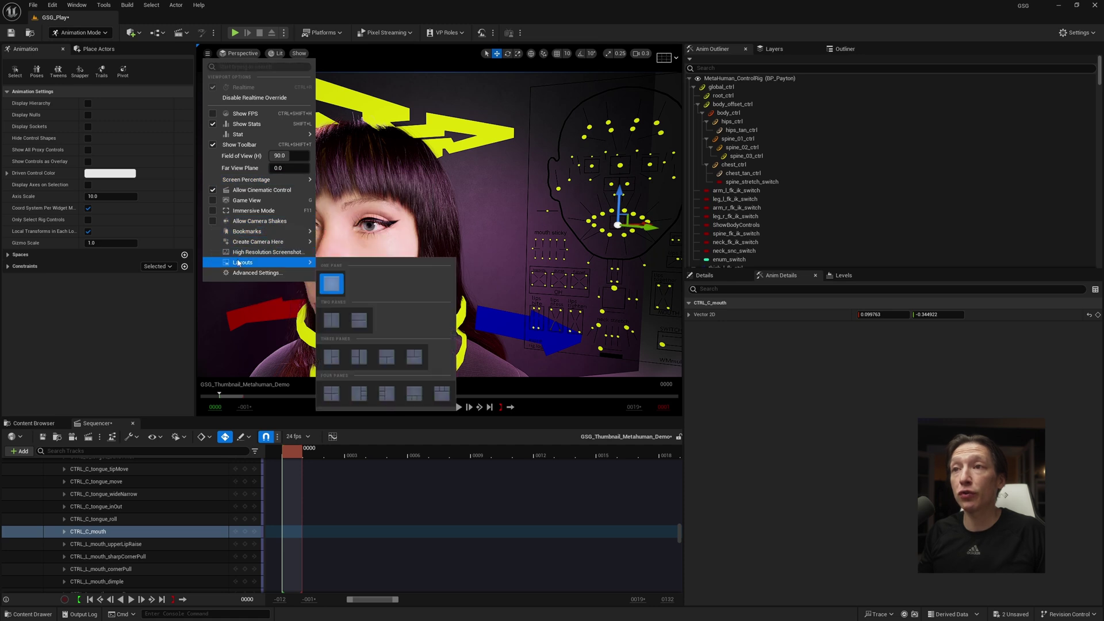
pyautogui.click(329, 323)
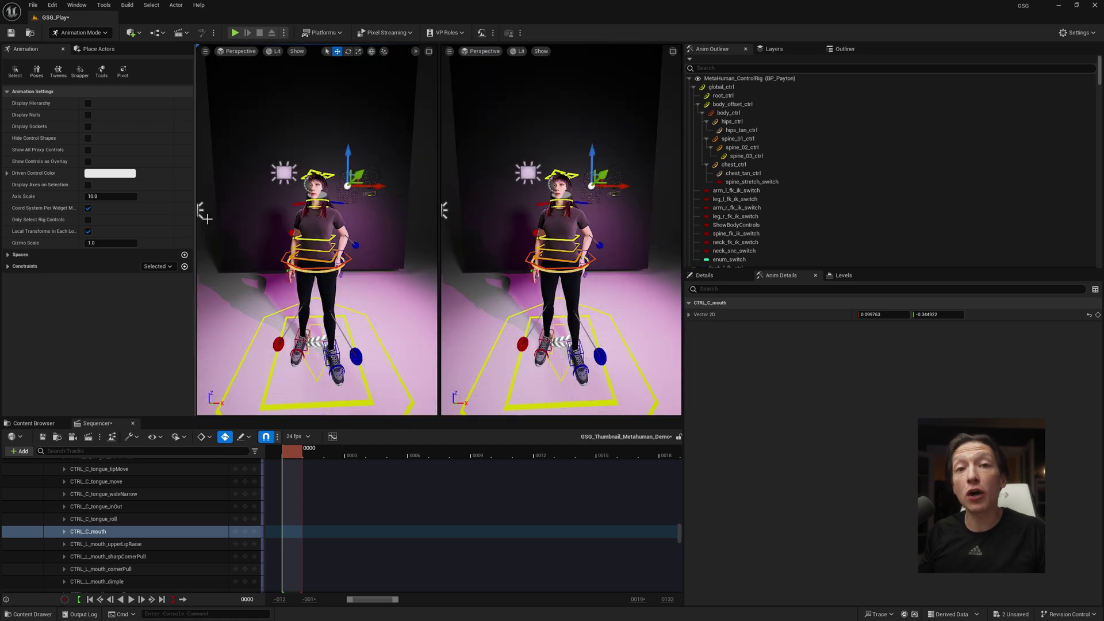
pyautogui.click(237, 51)
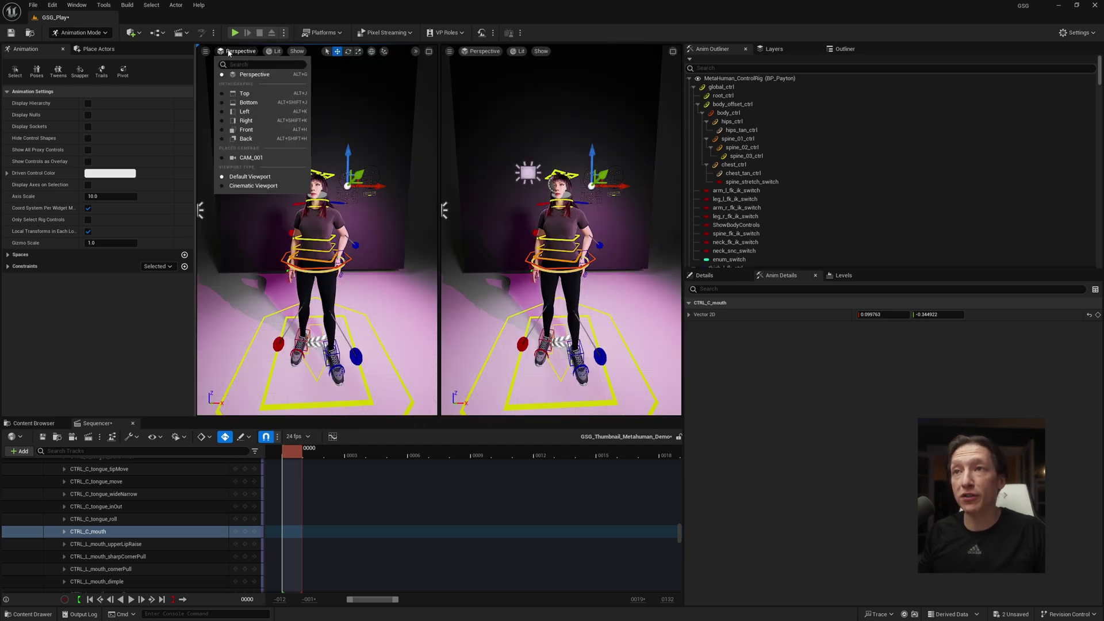
pyautogui.click(238, 156)
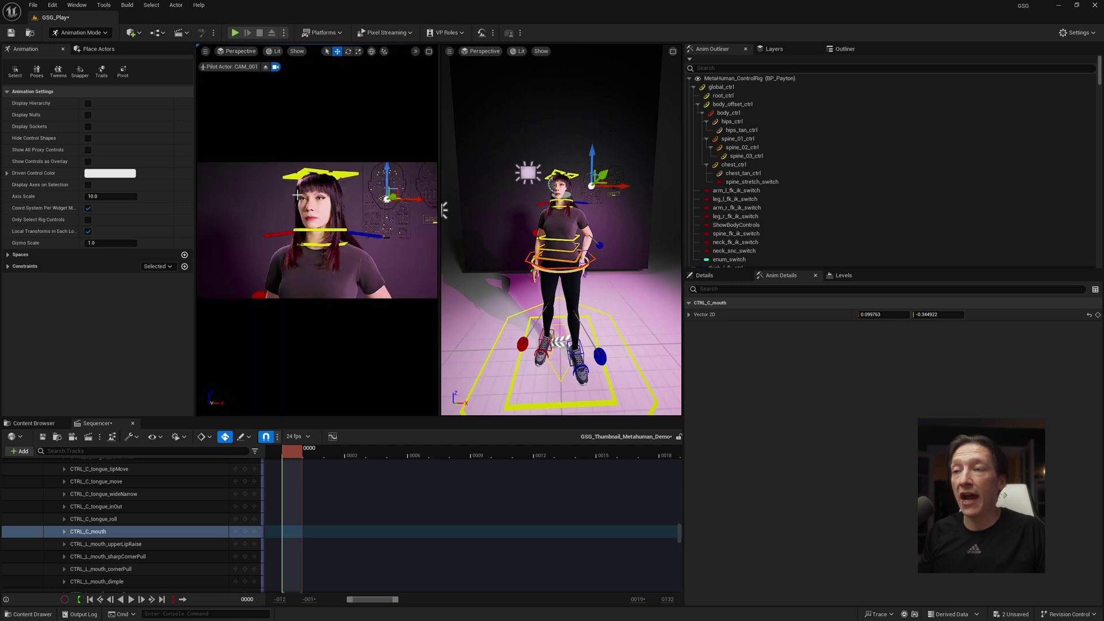
pyautogui.click(297, 196)
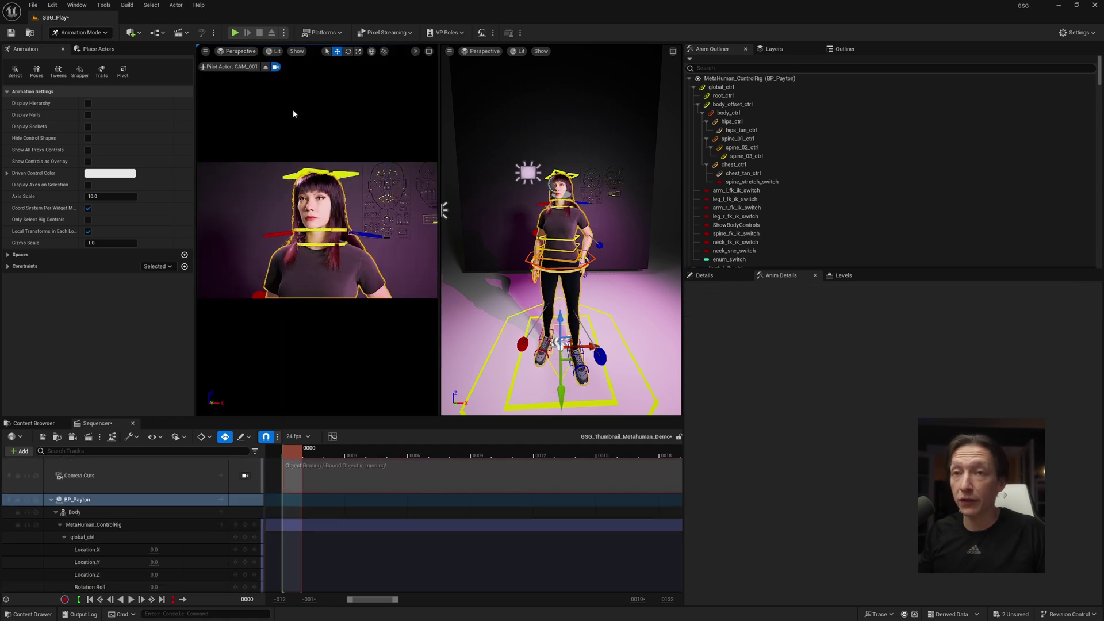
pyautogui.press('g')
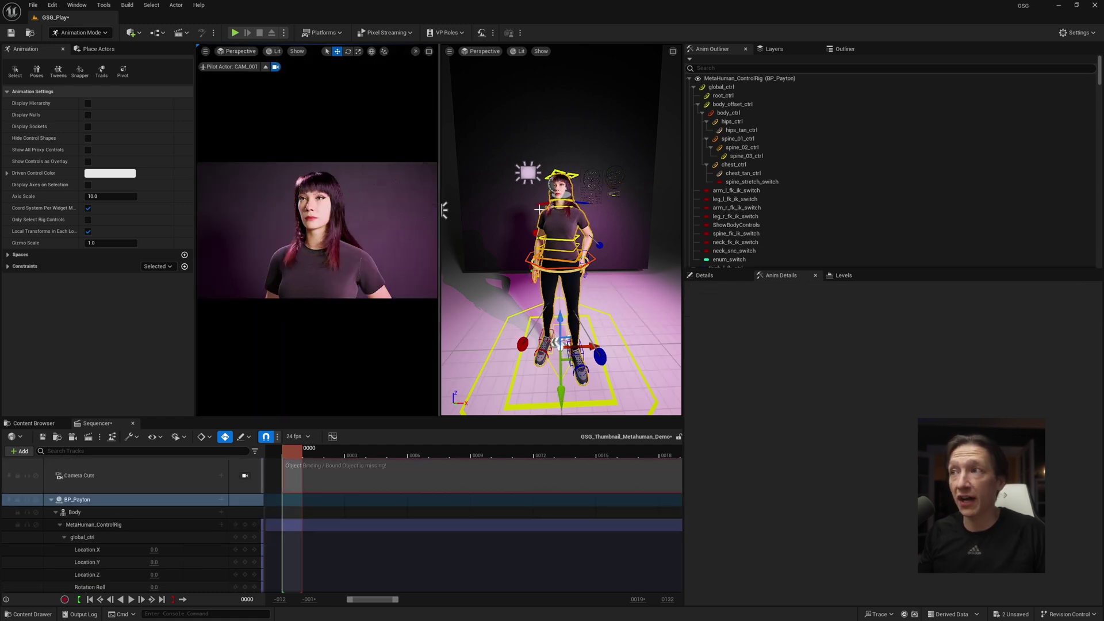
# Step: Move the face board's CTRL_C_mouth control to -1.0, 1.0 and raise CTRL_L_mouth_upperLipRaise to 1.0
pyautogui.moveTo(506, 167)
pyautogui.mouseDown(button='right')
pyautogui.moveTo(518, 168)
pyautogui.moveTo(489, 167)
pyautogui.moveTo(581, 173)
pyautogui.moveTo(507, 170)
pyautogui.moveTo(517, 152)
pyautogui.moveTo(506, 179)
pyautogui.moveTo(518, 167)
pyautogui.mouseUp(button='right')
pyautogui.moveTo(534, 230); pyautogui.dragTo(554, 181, button='right')
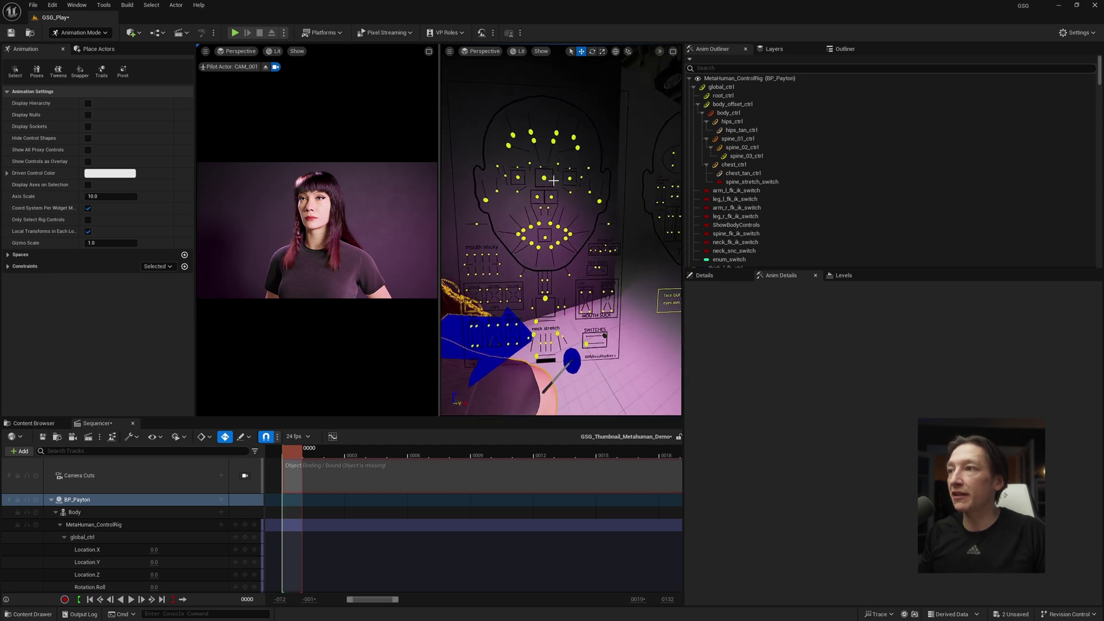
pyautogui.click(549, 234)
pyautogui.moveTo(550, 227); pyautogui.dragTo(546, 211)
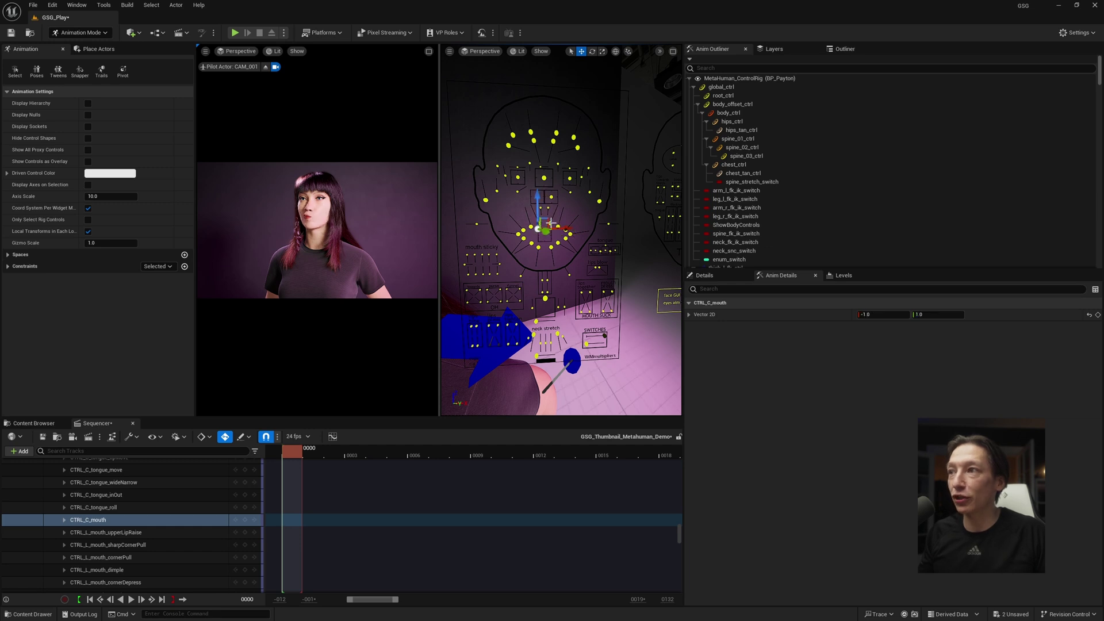
pyautogui.click(552, 219)
pyautogui.moveTo(558, 215); pyautogui.dragTo(585, 182)
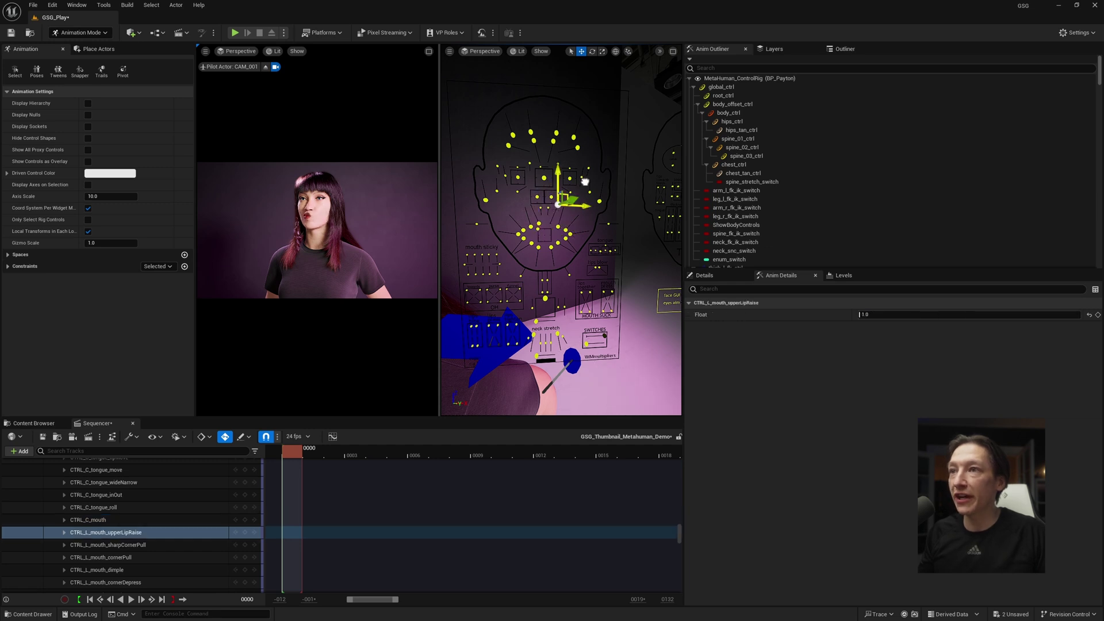
# Step: Adjust CTRL_R_mouth_dimple and CTRL_L_mouth_cornerPull (about 0.99), and open the jaw by moving CTRL_C_jaw to 0.0, 1.0
pyautogui.click(541, 212)
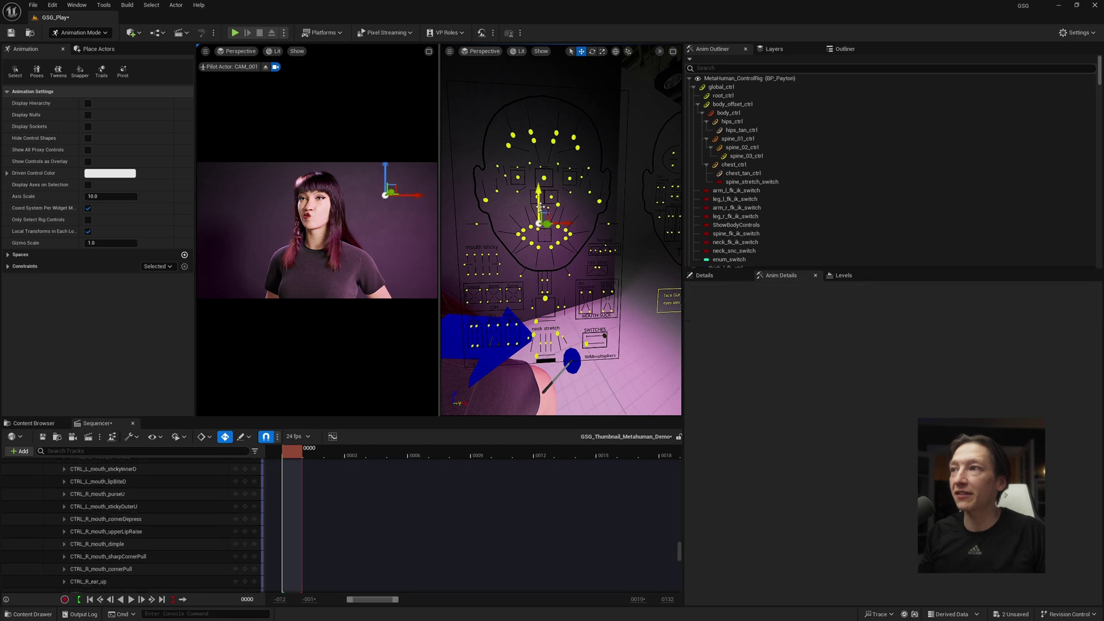
pyautogui.hotkey('ctrl', 'z')
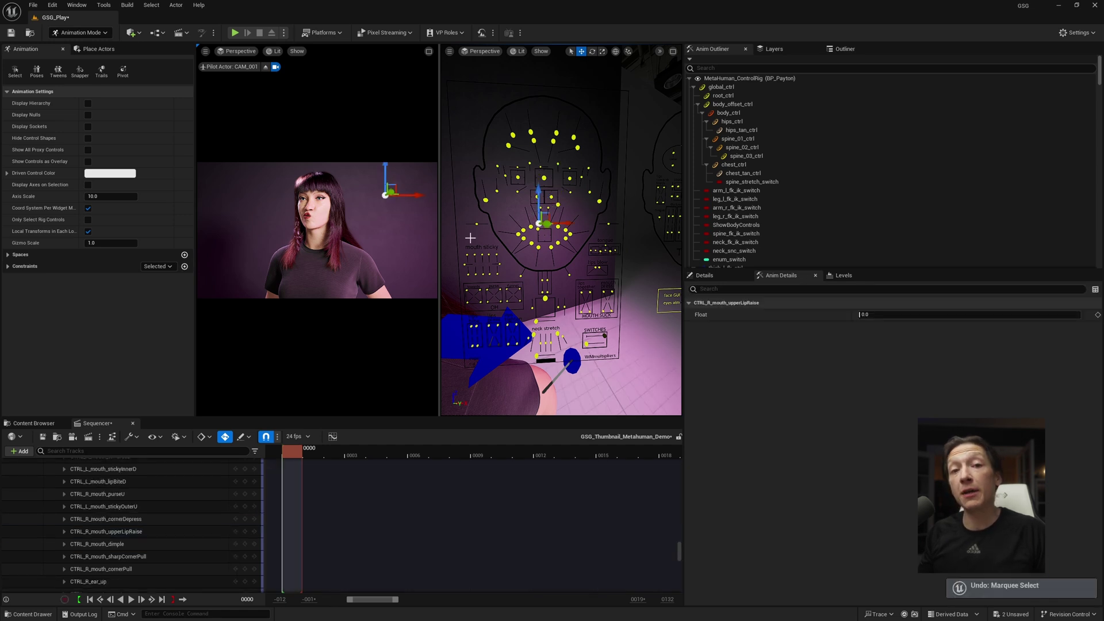
pyautogui.click(518, 235)
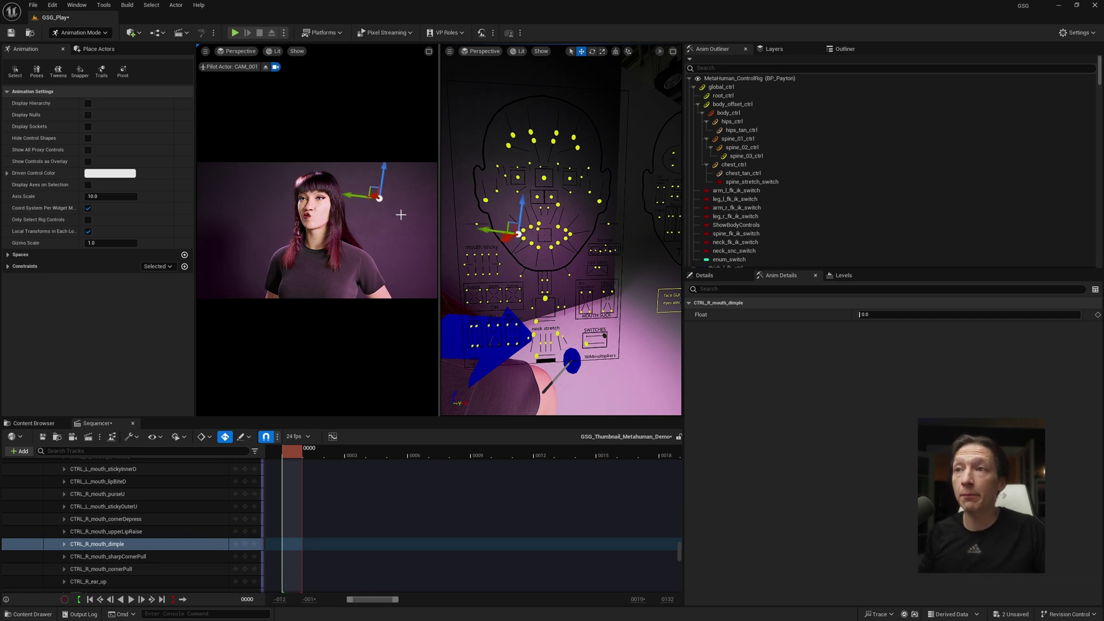
pyautogui.hotkey('ctrl', '`')
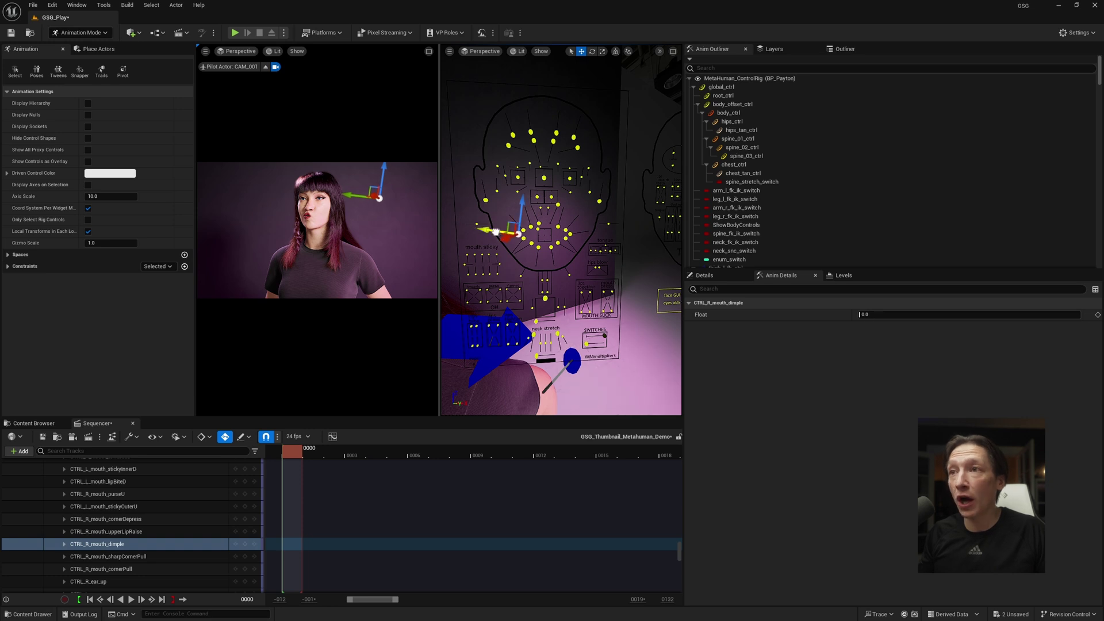
pyautogui.moveTo(491, 234); pyautogui.dragTo(595, 195)
pyautogui.click(567, 231)
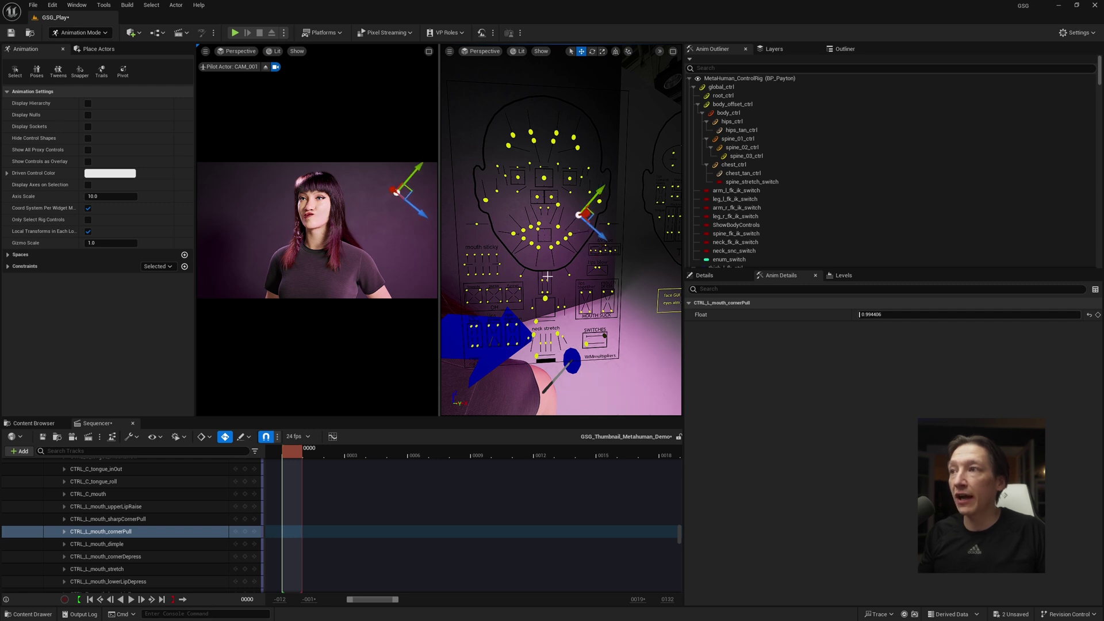
pyautogui.click(545, 298)
pyautogui.moveTo(545, 312); pyautogui.dragTo(546, 337)
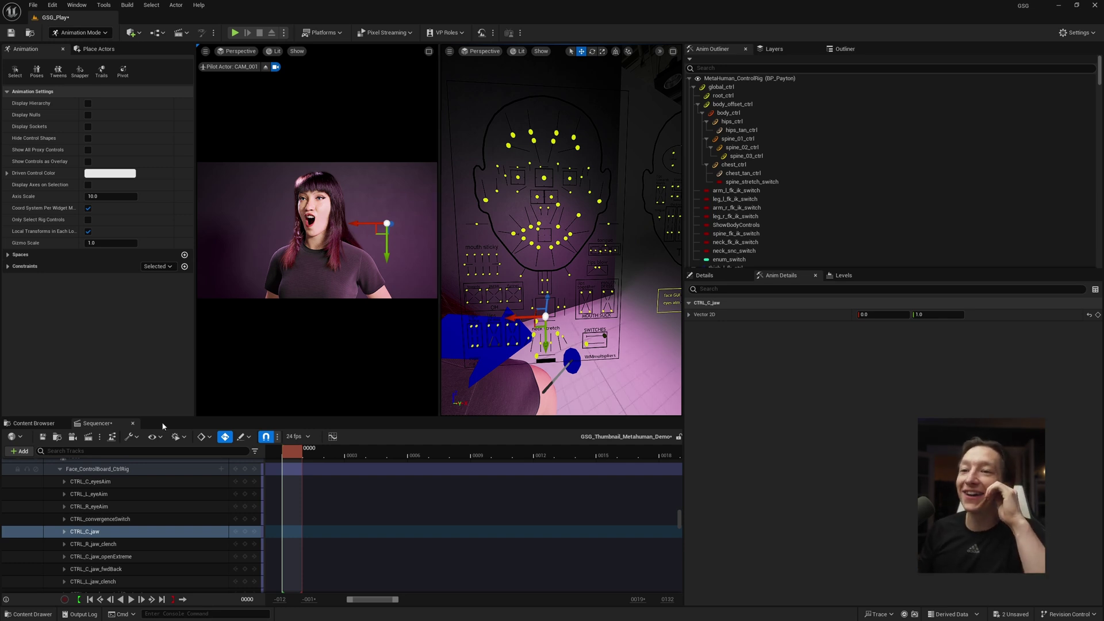
# Step: Move CAM_001 in to a close-up of the face, with its location at Y 77.0 and Z 146.5
pyautogui.click(844, 49)
pyautogui.click(733, 112)
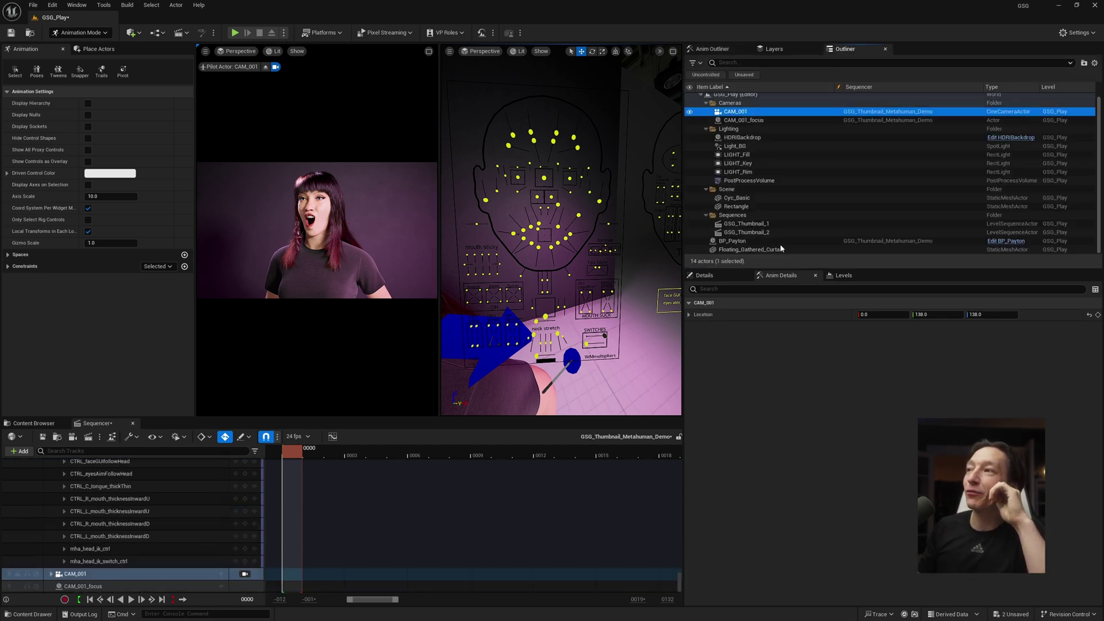
pyautogui.moveTo(938, 314); pyautogui.dragTo(897, 315)
pyautogui.moveTo(986, 315); pyautogui.dragTo(995, 314)
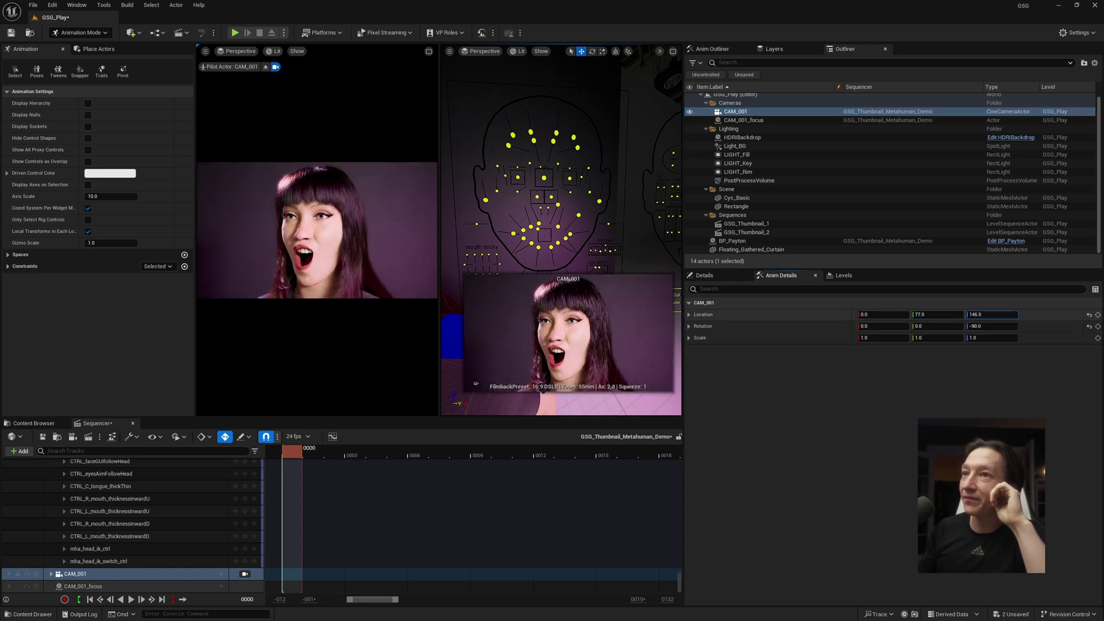
# Step: Shift the gaze by moving CTRL_C_eye to about 0.40, -0.05, and view the camera shot full screen
pyautogui.click(549, 177)
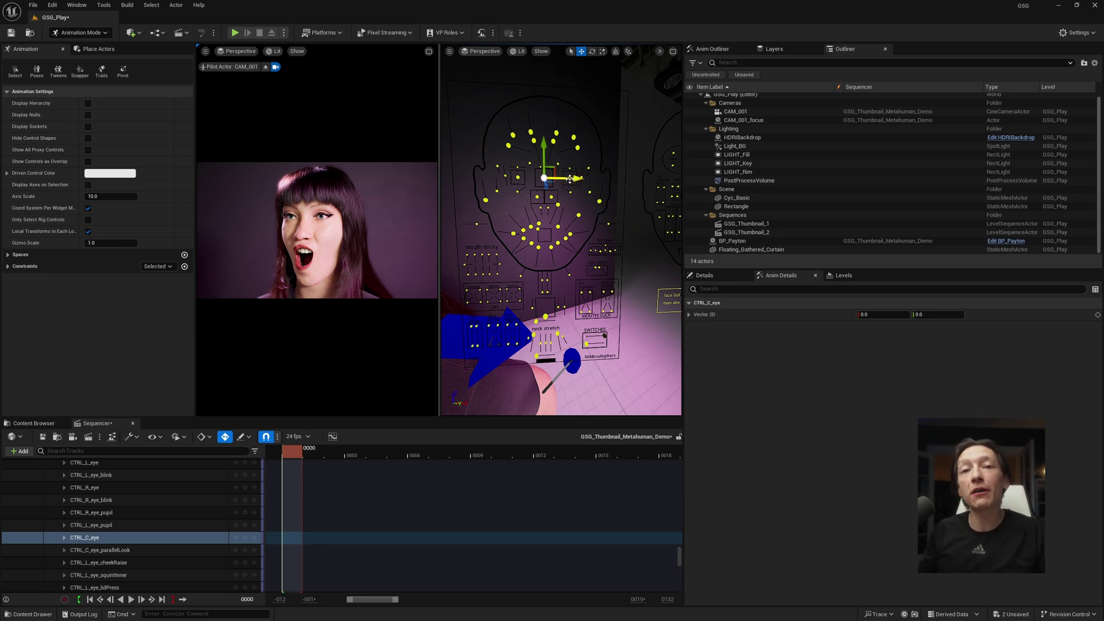
pyautogui.moveTo(570, 178); pyautogui.dragTo(571, 179)
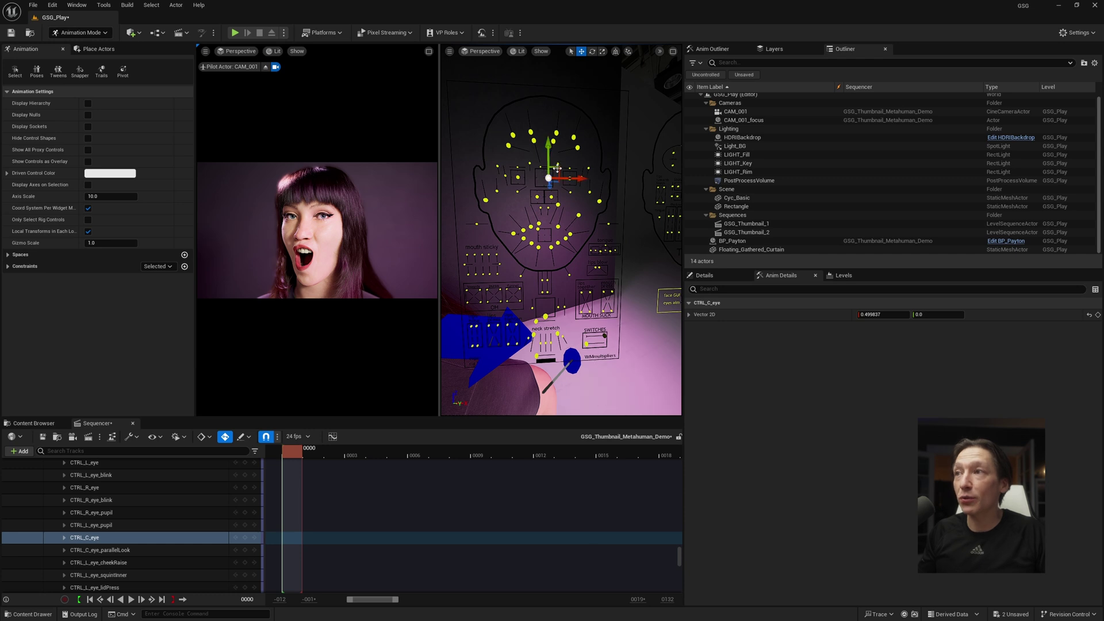
pyautogui.moveTo(558, 168); pyautogui.dragTo(556, 168)
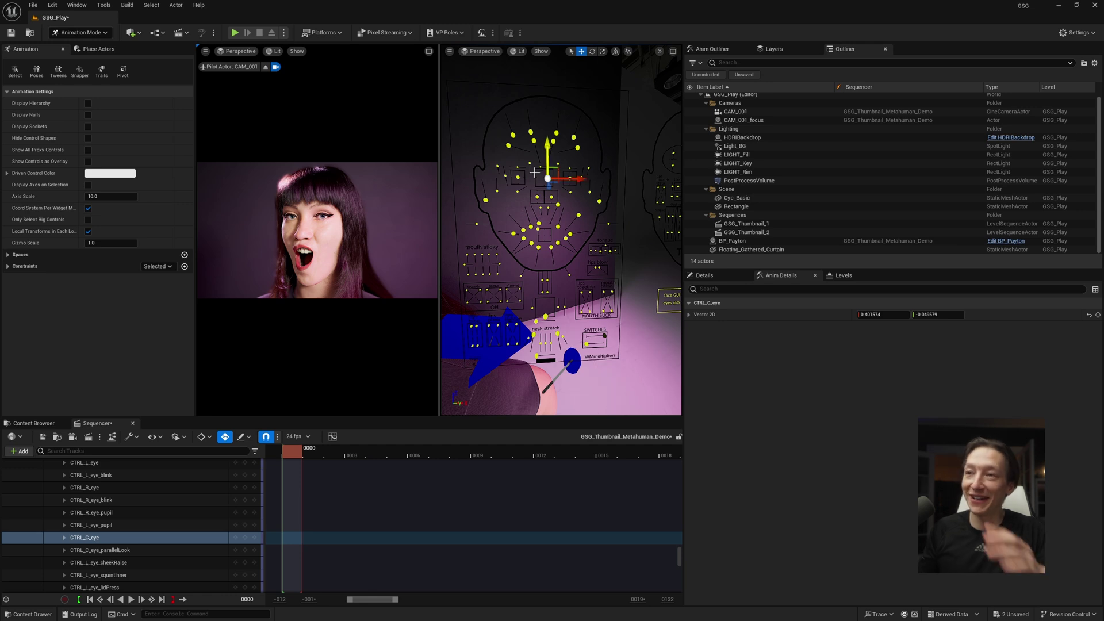
pyautogui.click(368, 214)
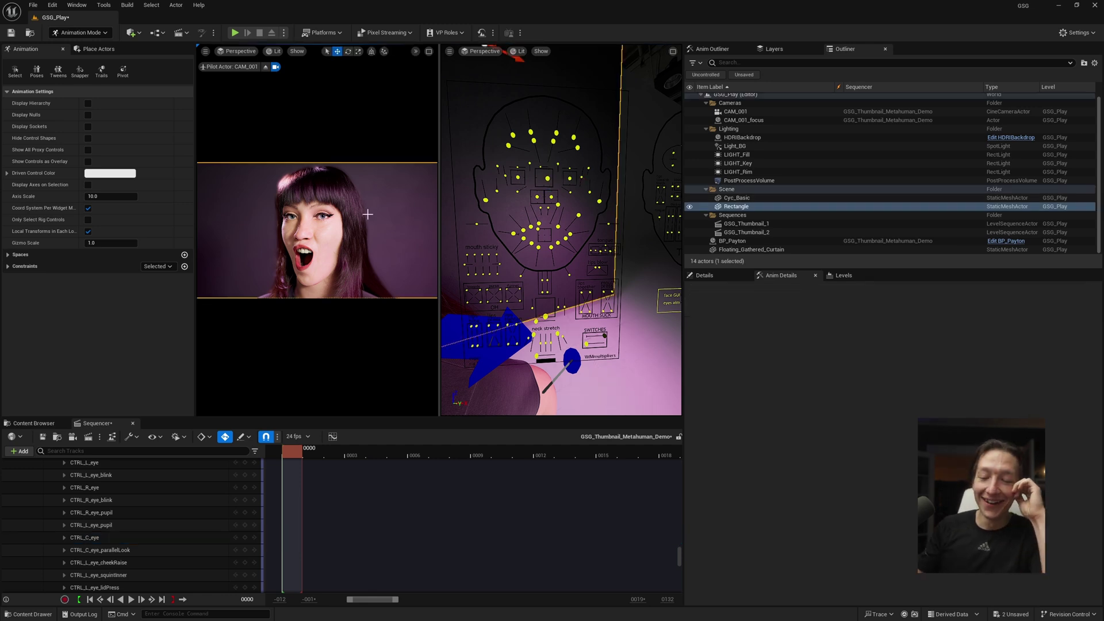
pyautogui.press('F11')
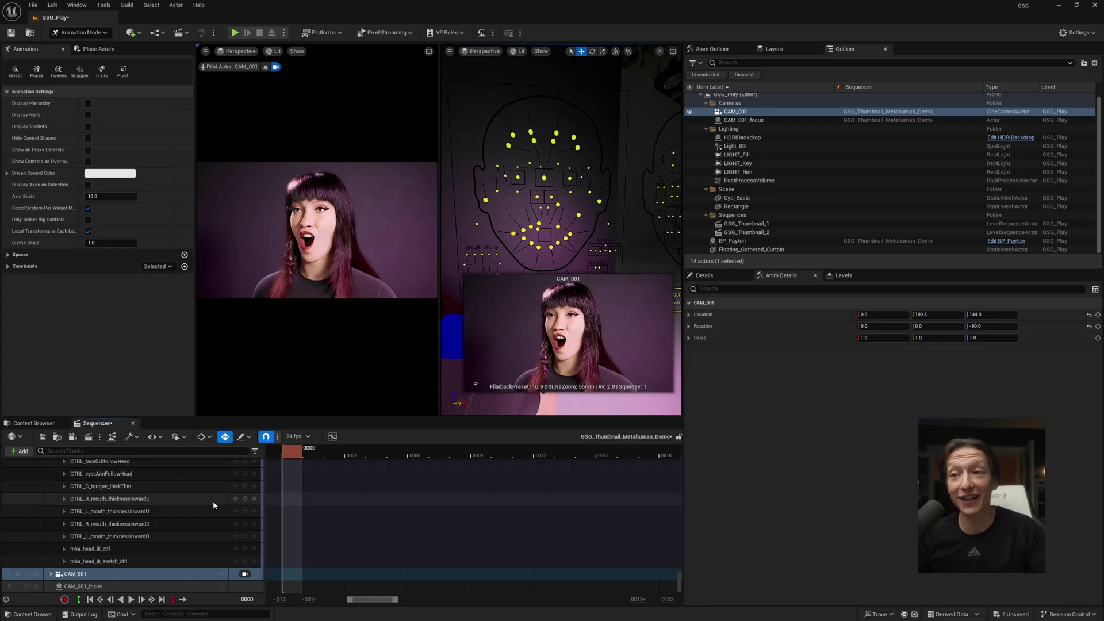
# Step: Examine the Body and Face rig hierarchy of BP_Payton in Sequencer, and select the MetaHuman_ControlRig track with its controls expanded
pyautogui.scroll(5, 219, 506)
pyautogui.scroll(5, 215, 503)
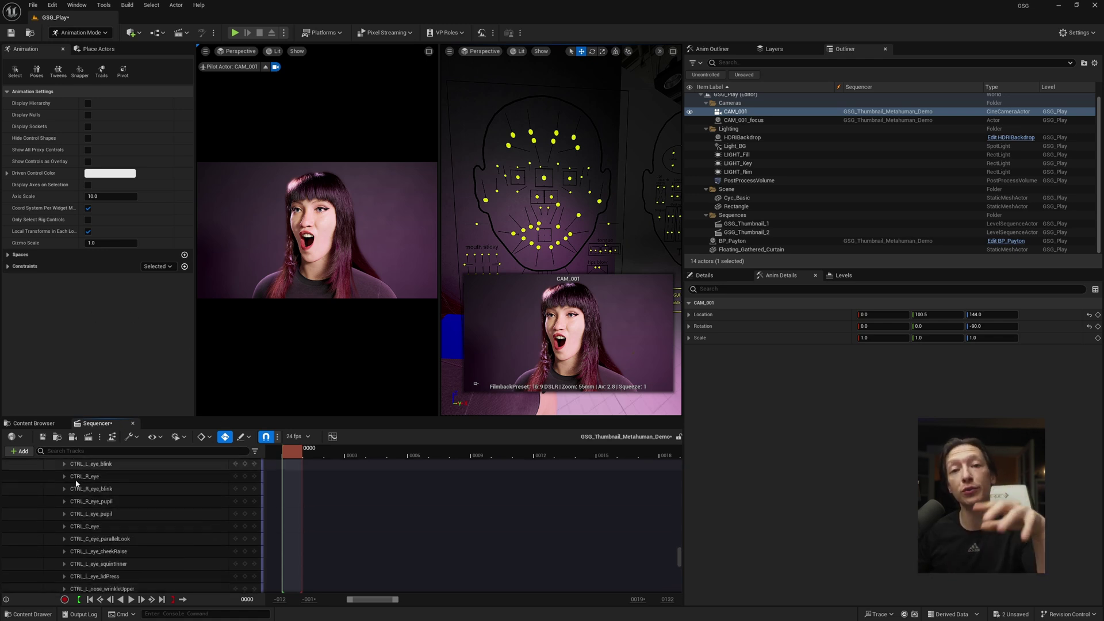
pyautogui.scroll(1, 161, 503)
pyautogui.scroll(8, 167, 506)
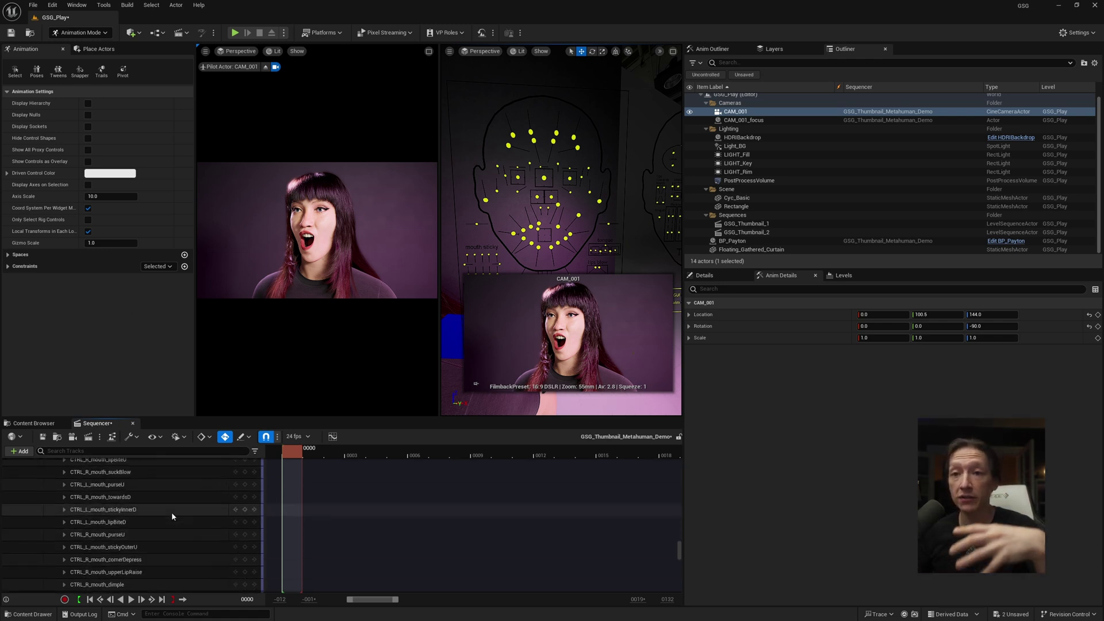
pyautogui.scroll(6, 161, 509)
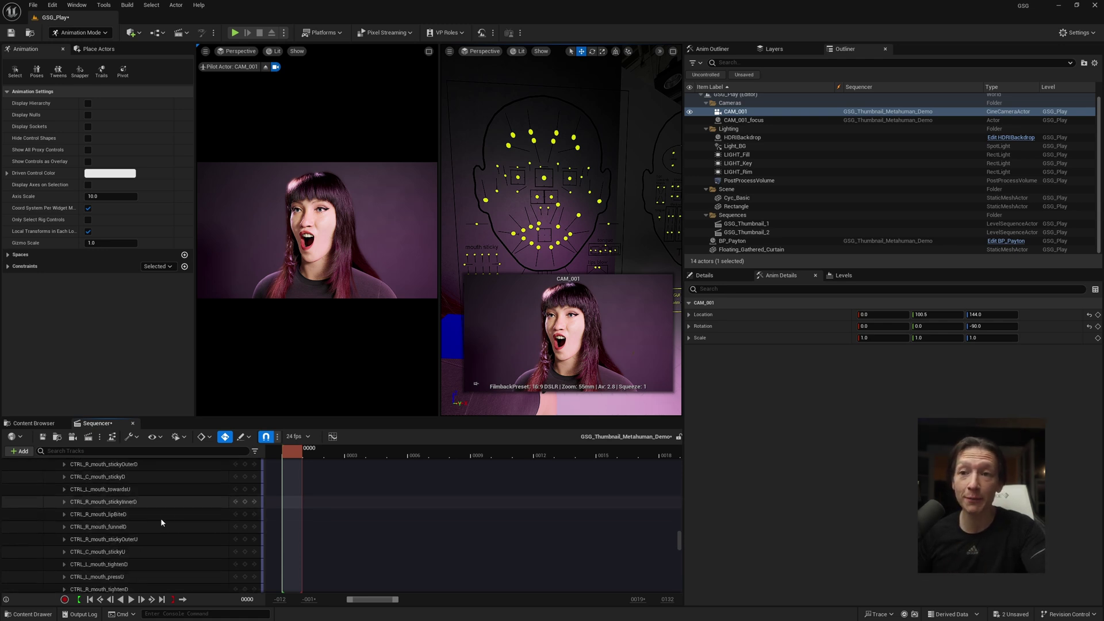
pyautogui.moveTo(682, 536); pyautogui.dragTo(675, 462)
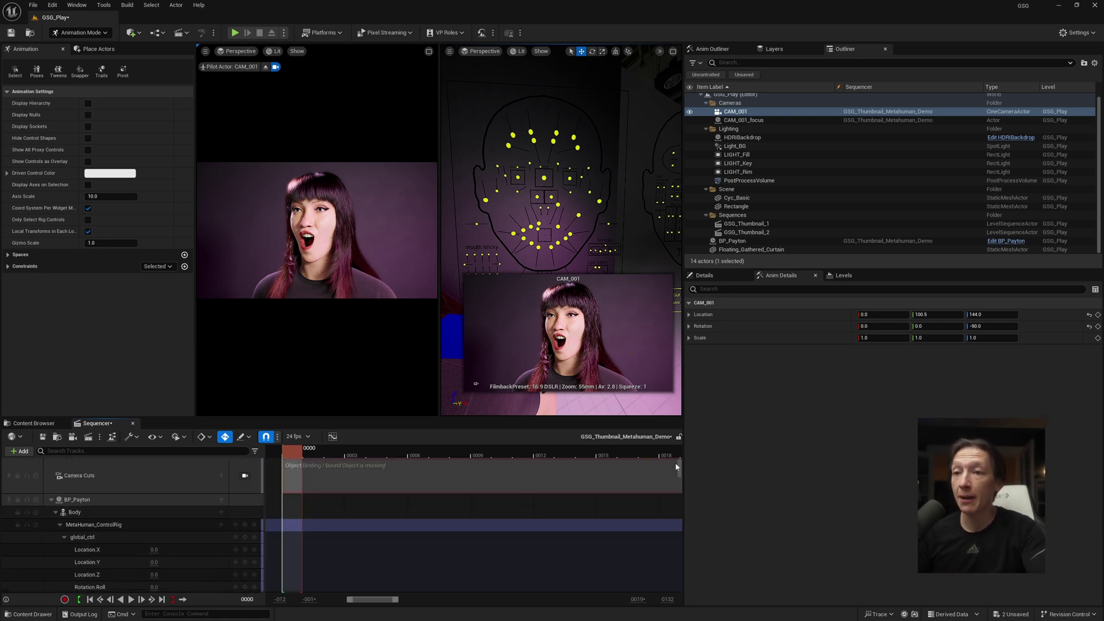
pyautogui.click(60, 525)
pyautogui.click(78, 525)
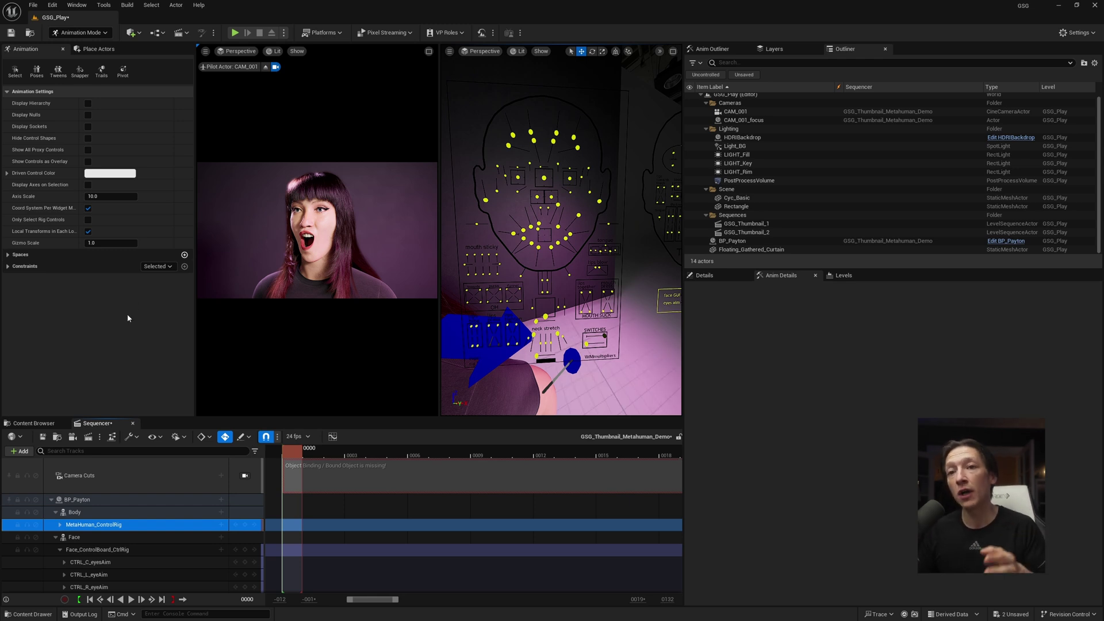
pyautogui.click(78, 501)
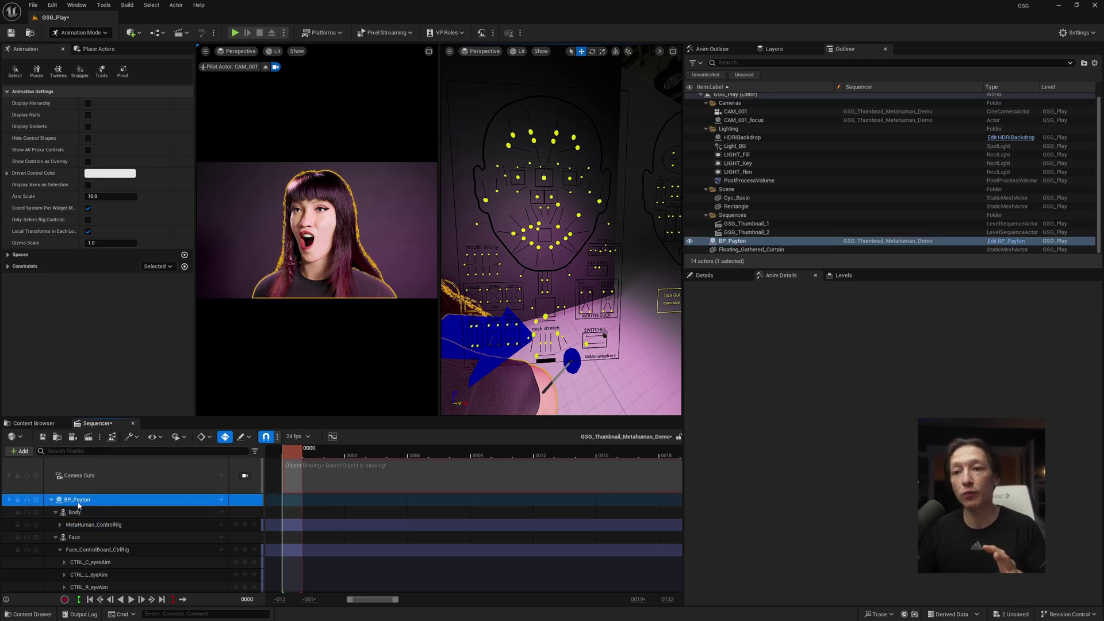
pyautogui.click(75, 512)
pyautogui.click(73, 525)
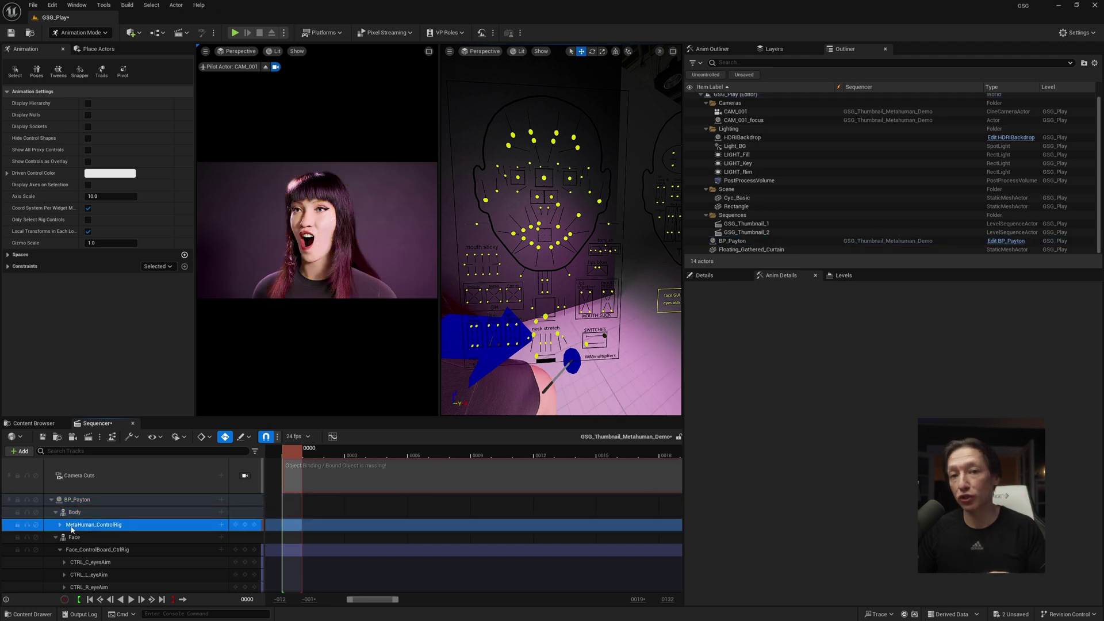
pyautogui.click(60, 524)
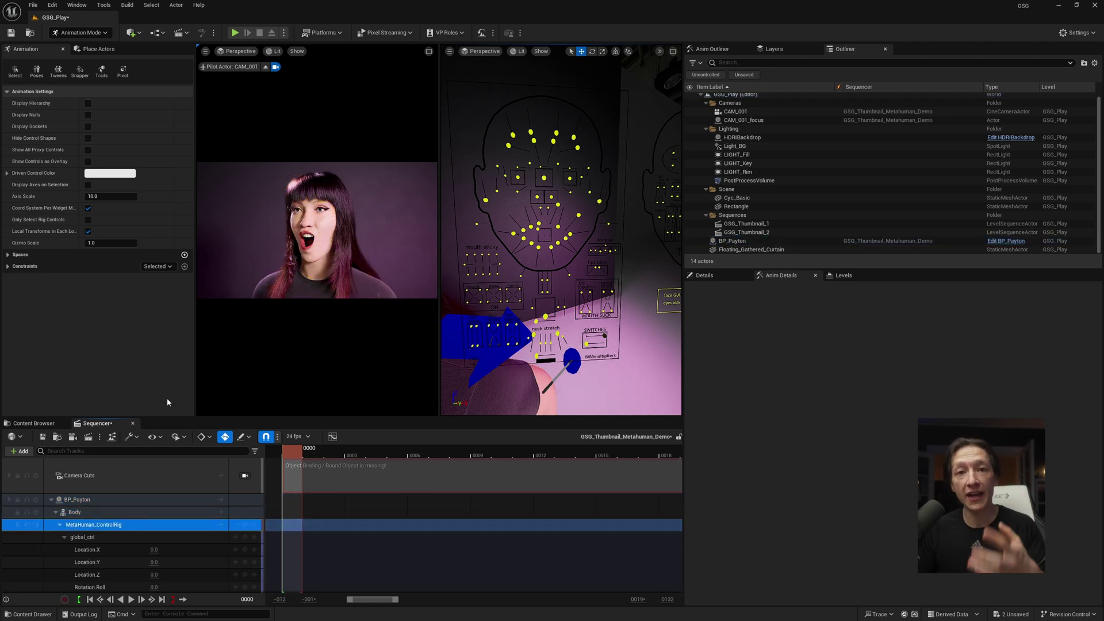